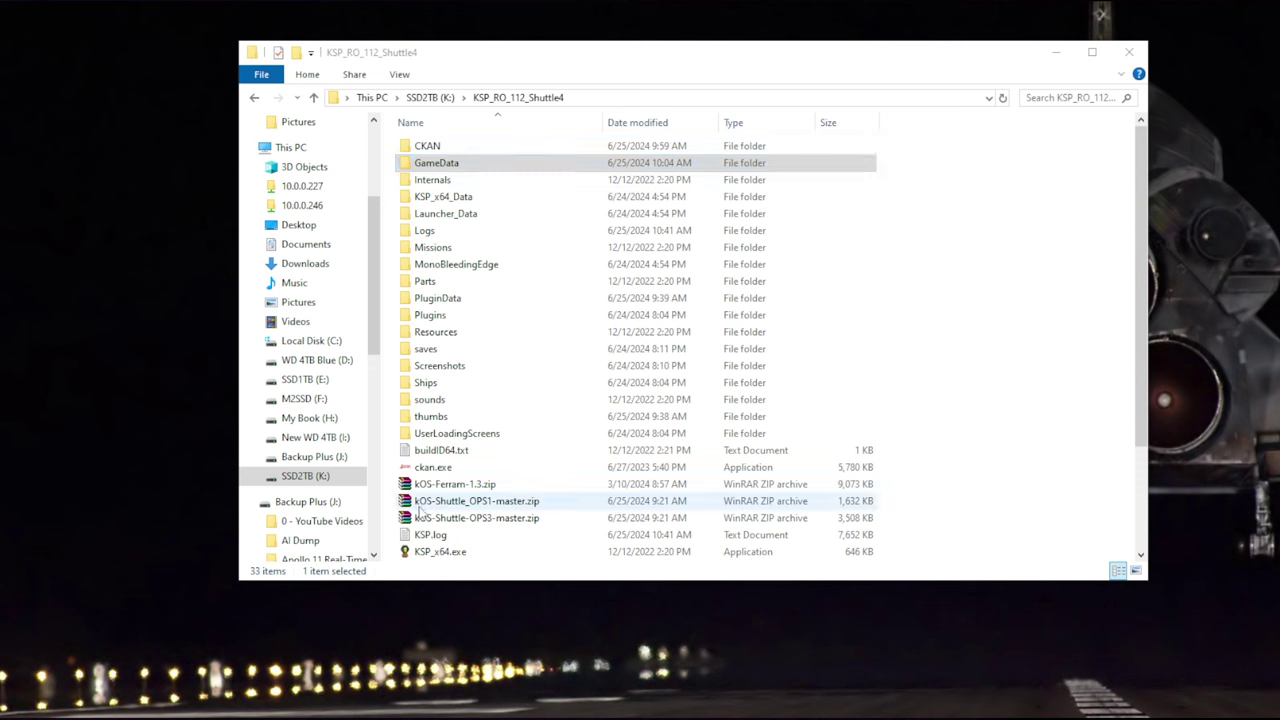
# Launch CKAN from the KSP_RO_112_Shuttle4 folder, reposition its window and make it taller.
pyautogui.doubleClick(435, 468)
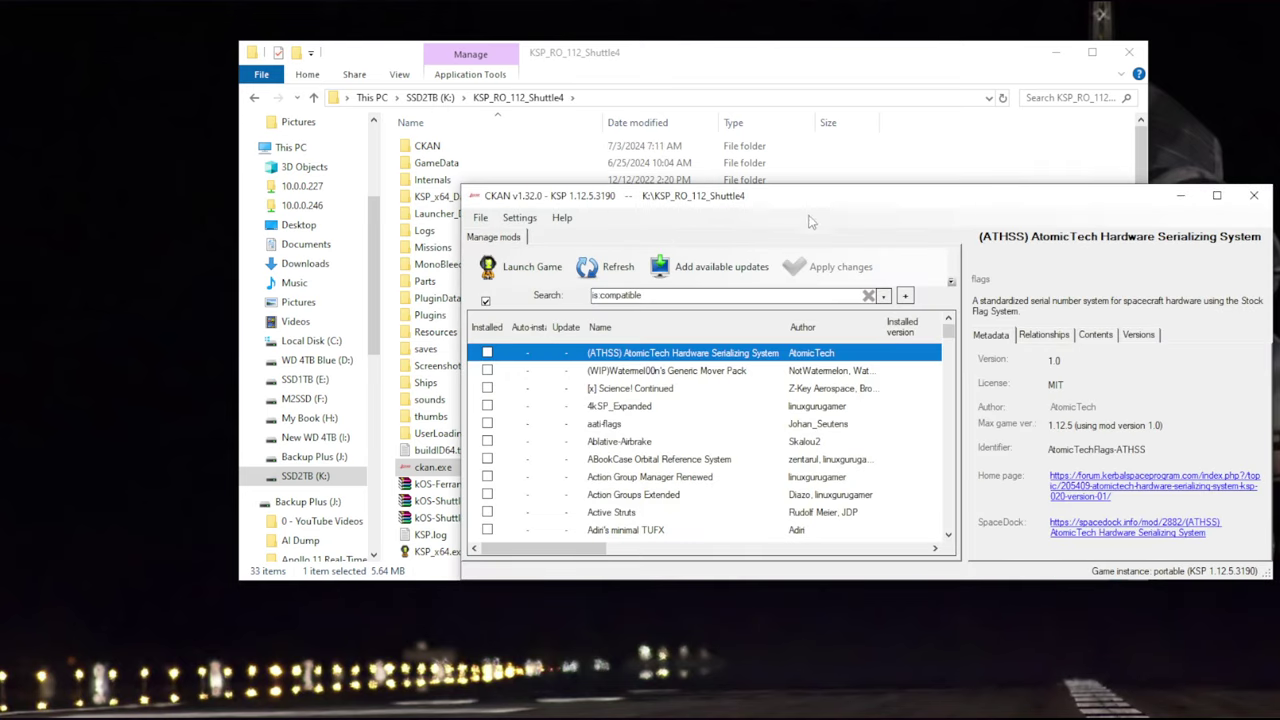
pyautogui.moveTo(688, 183); pyautogui.dragTo(651, 161)
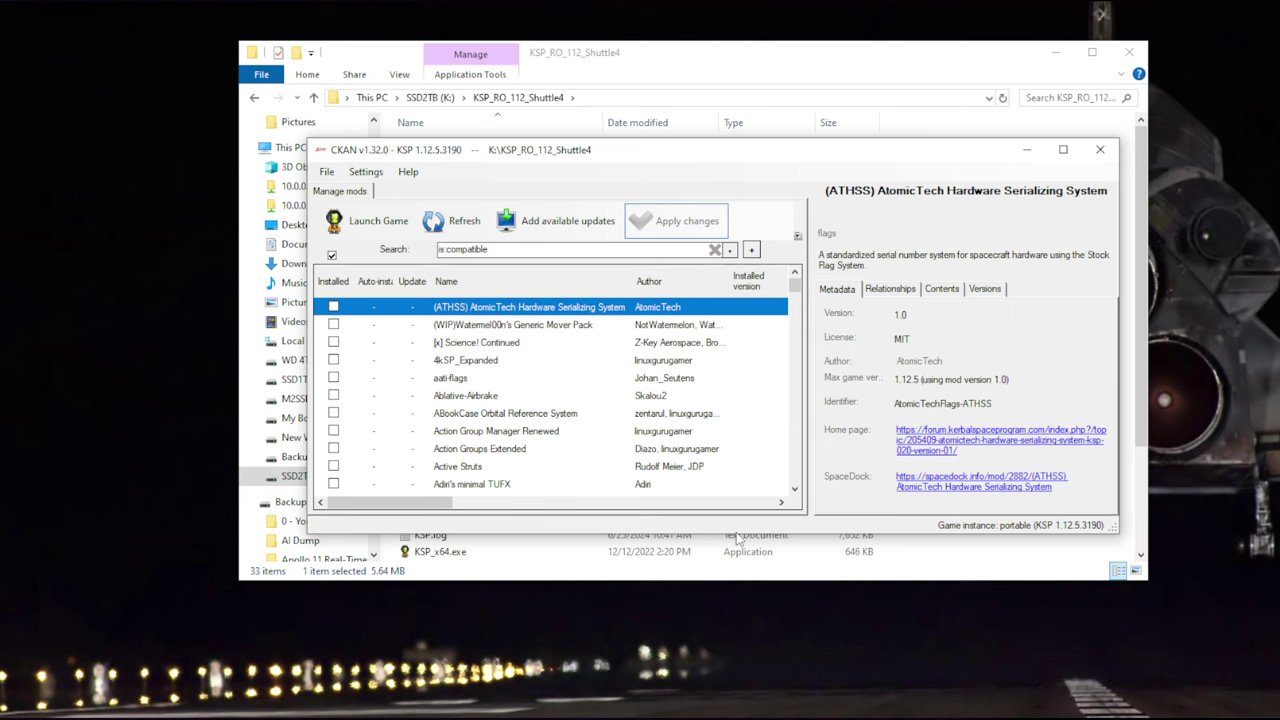
pyautogui.moveTo(736, 538); pyautogui.dragTo(729, 641)
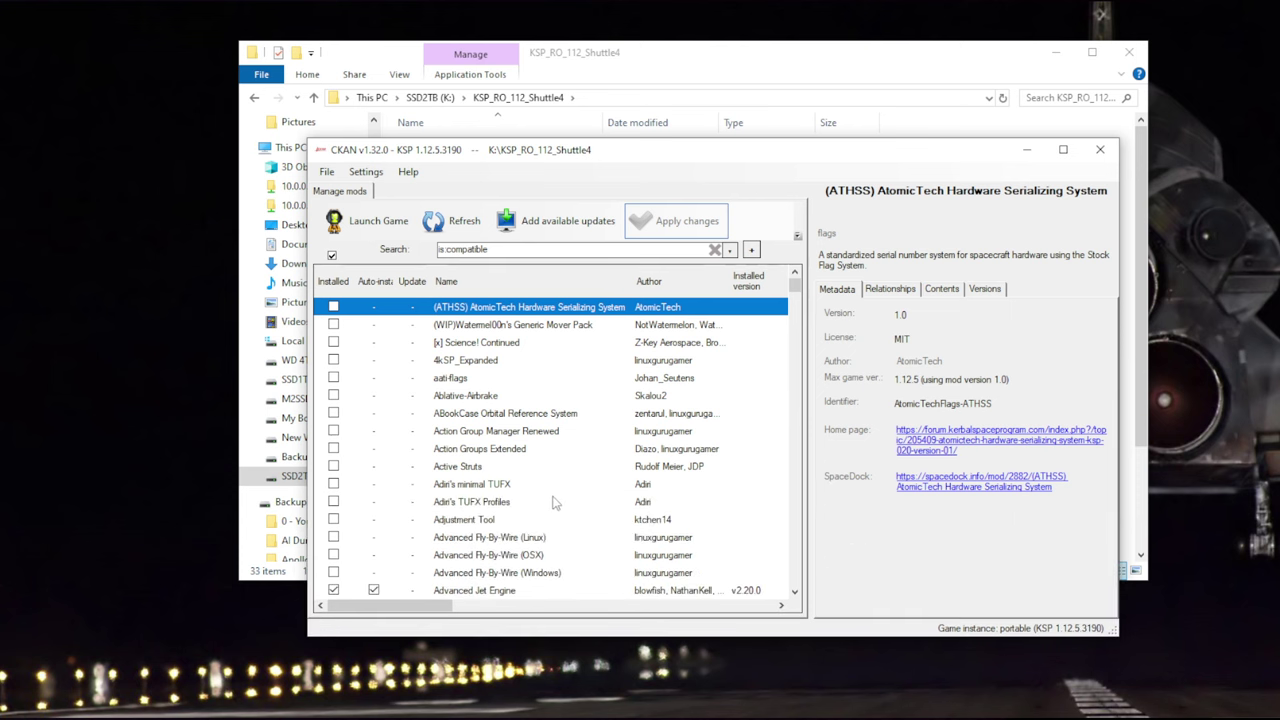
# Mark Distant Object Enhancement /L for installation and check the details of its default config mod.
pyautogui.scroll(-1, 550, 481)
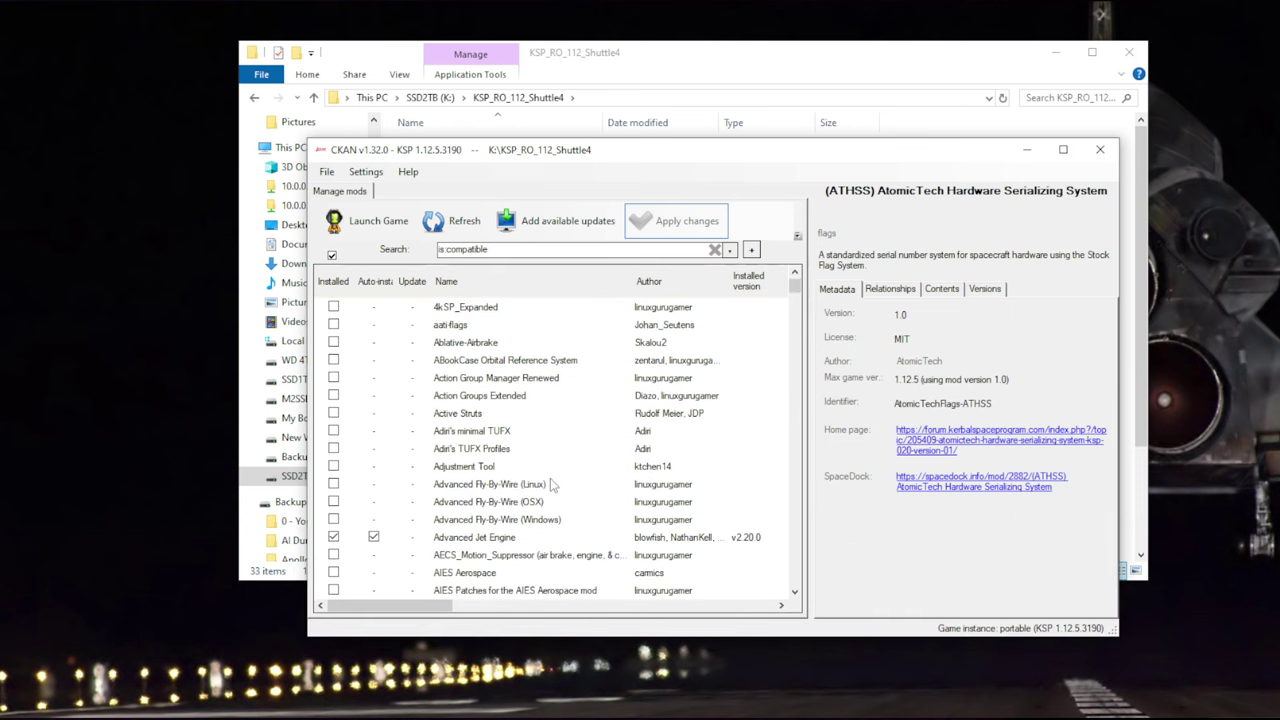
pyautogui.scroll(-3, 550, 484)
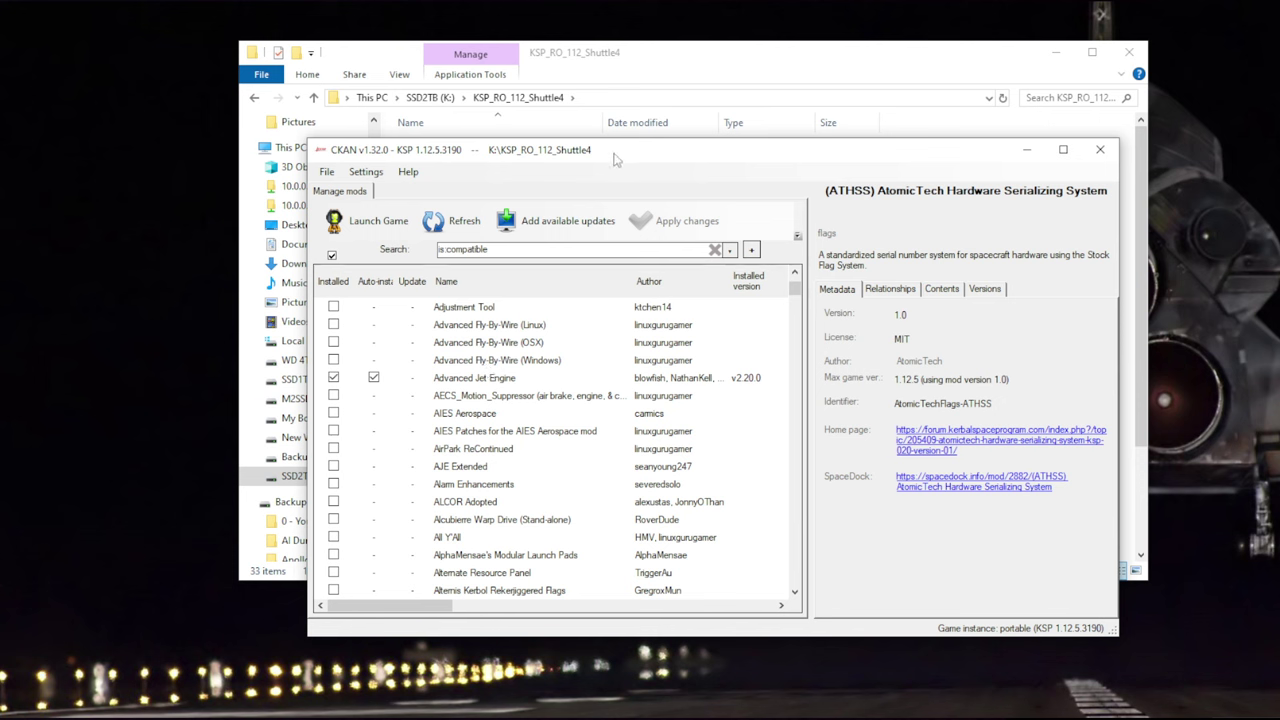
pyautogui.scroll(-8, 522, 415)
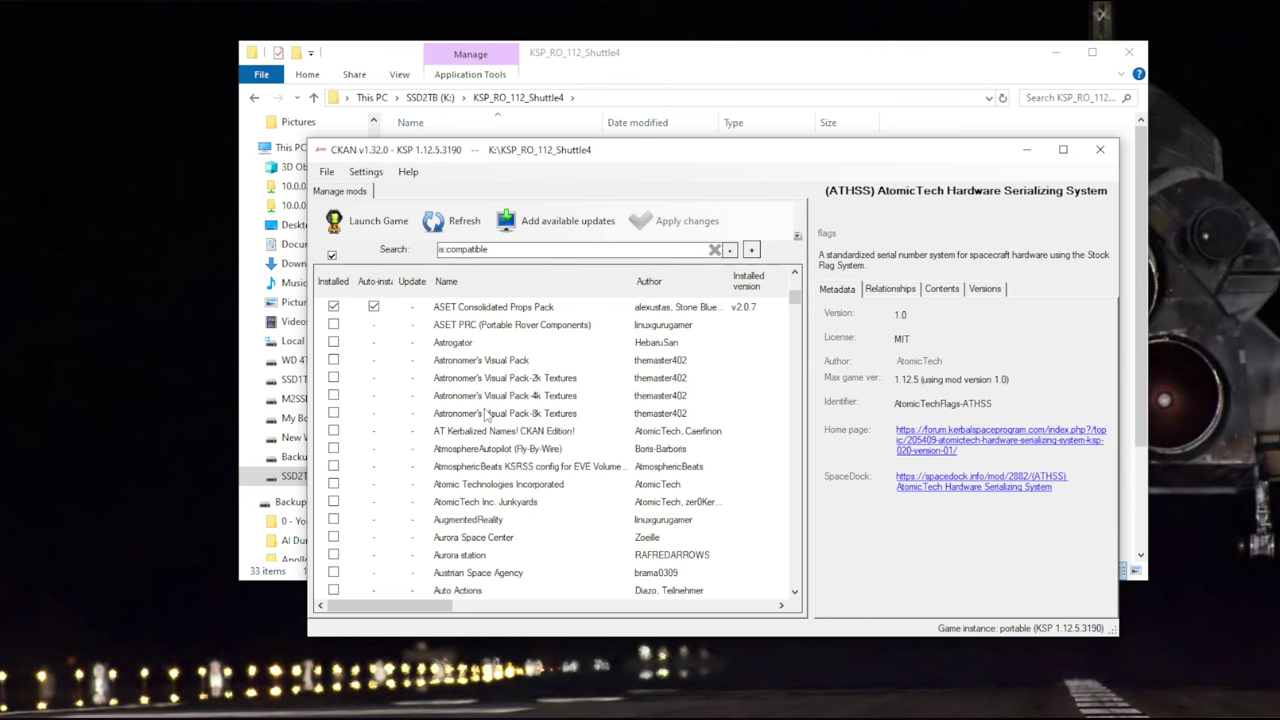
pyautogui.scroll(-10, 487, 413)
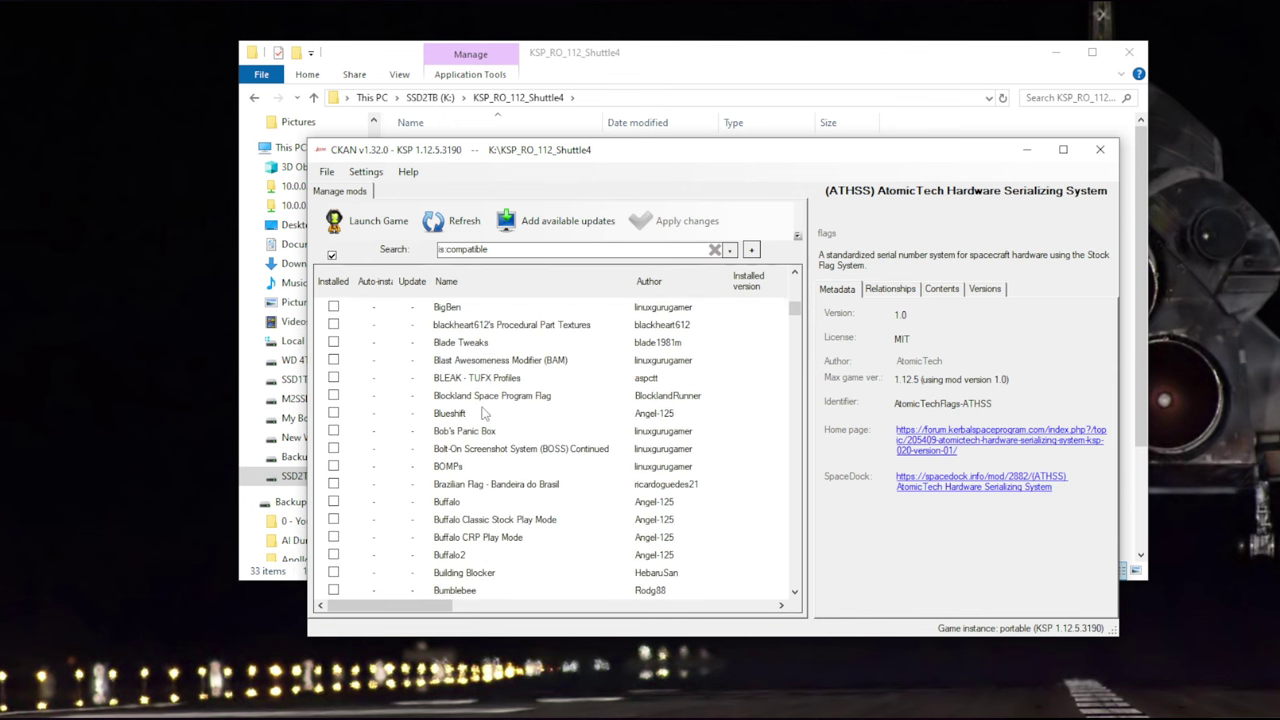
pyautogui.scroll(-10, 484, 413)
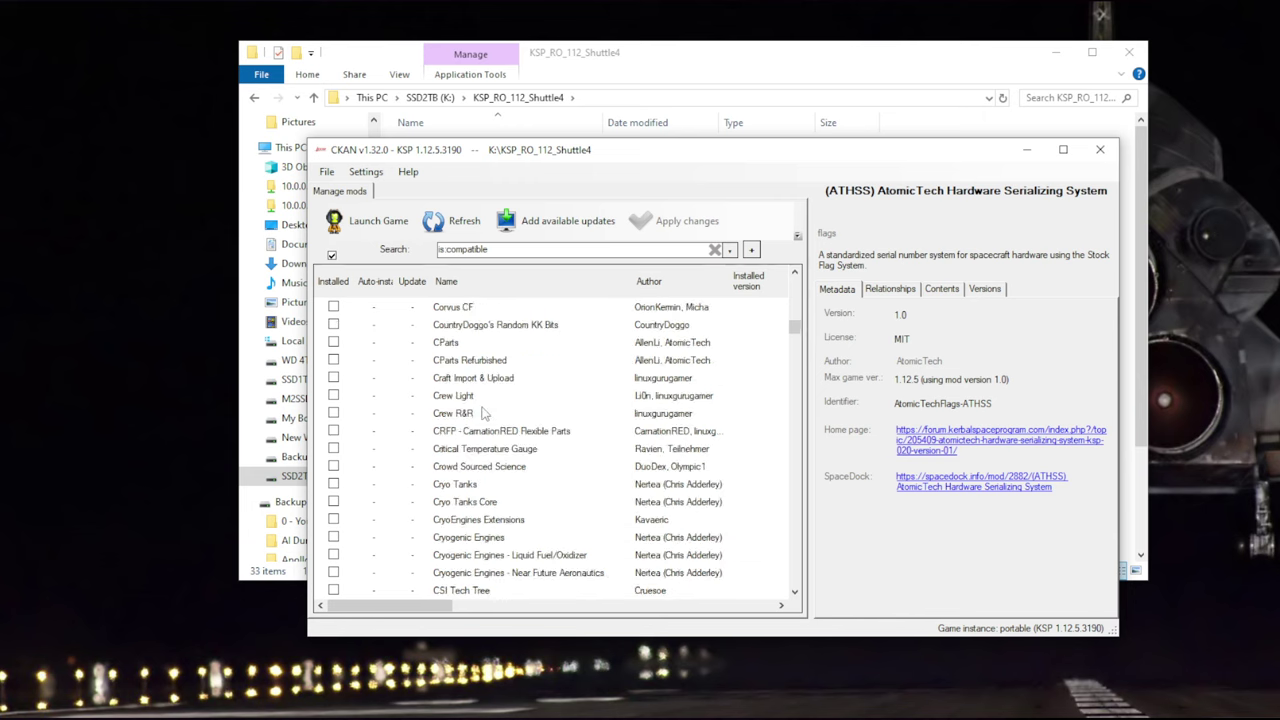
pyautogui.scroll(-6, 484, 413)
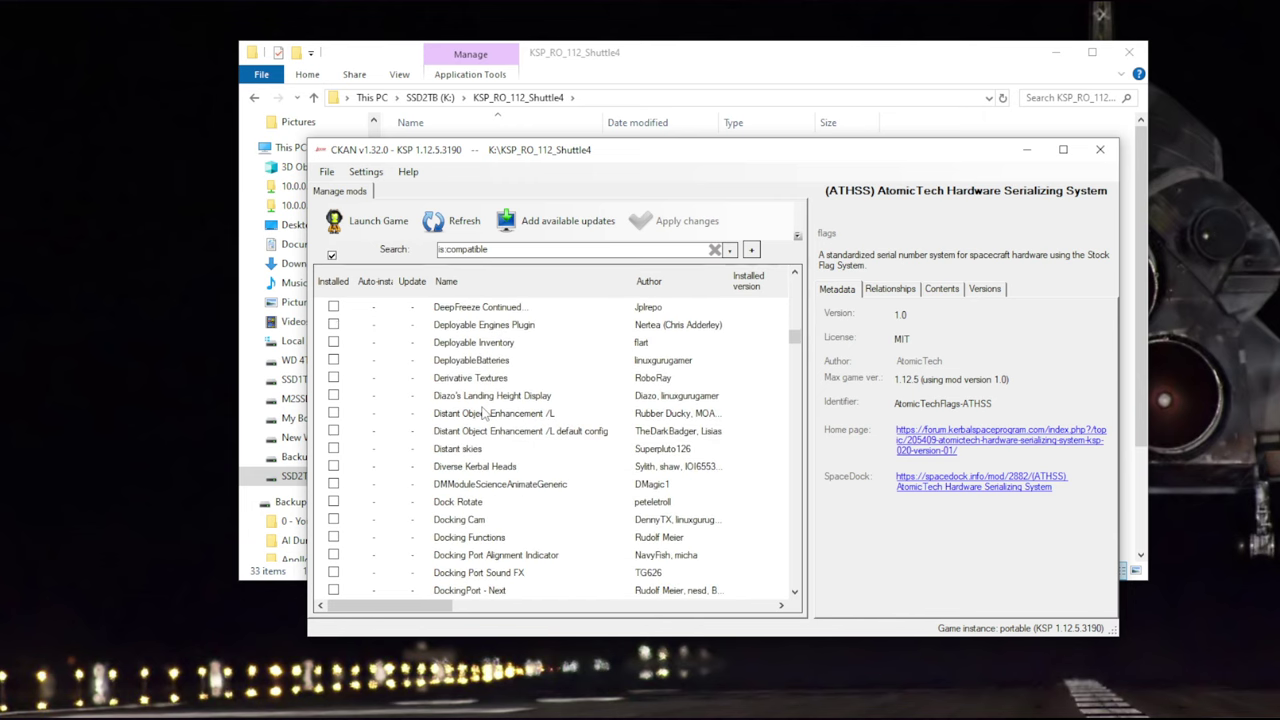
pyautogui.click(334, 414)
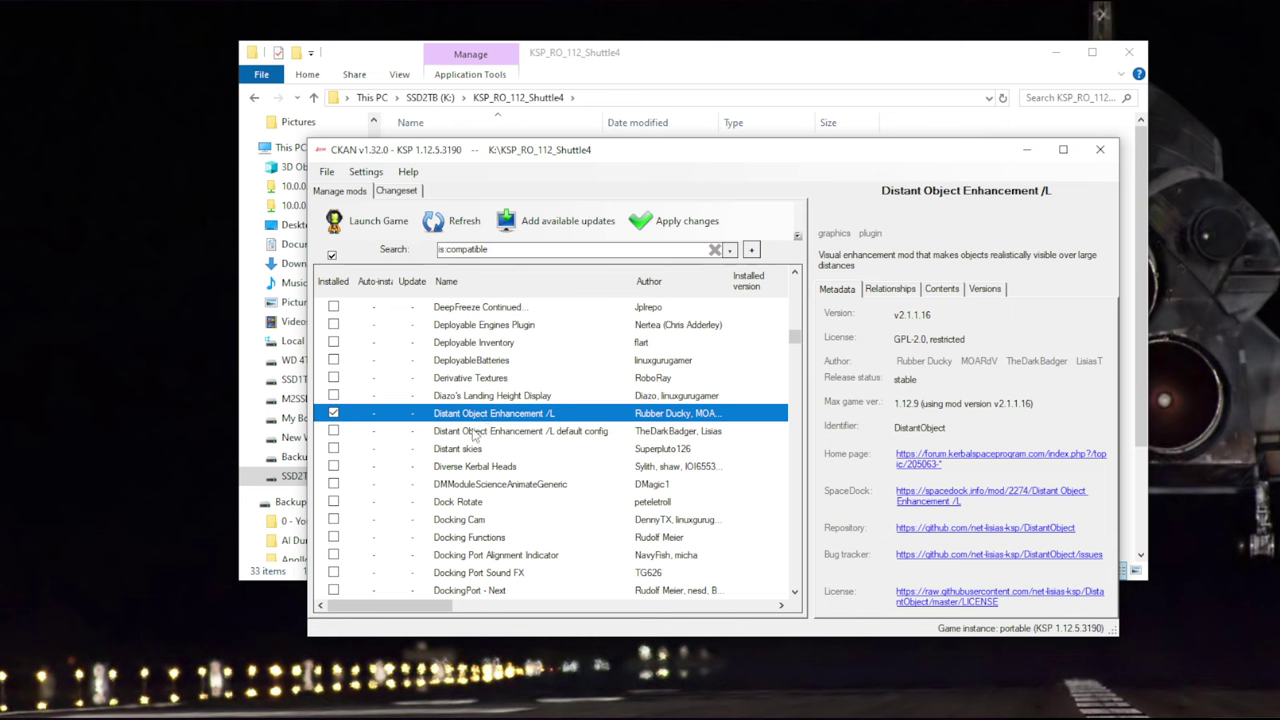
pyautogui.click(480, 432)
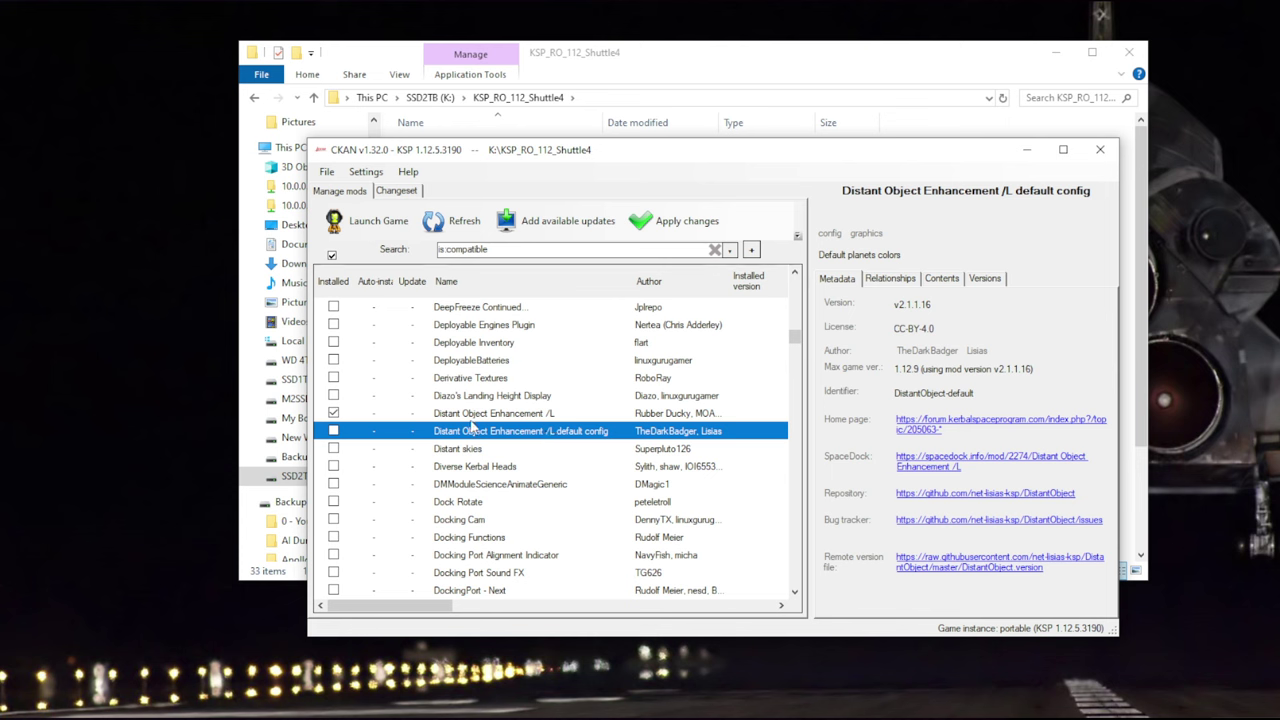
# Look through the compatible mods down to Parallax and review the details of Parallax, its Stock Planet Textures and Stock Scatter Textures.
pyautogui.scroll(-4, 472, 427)
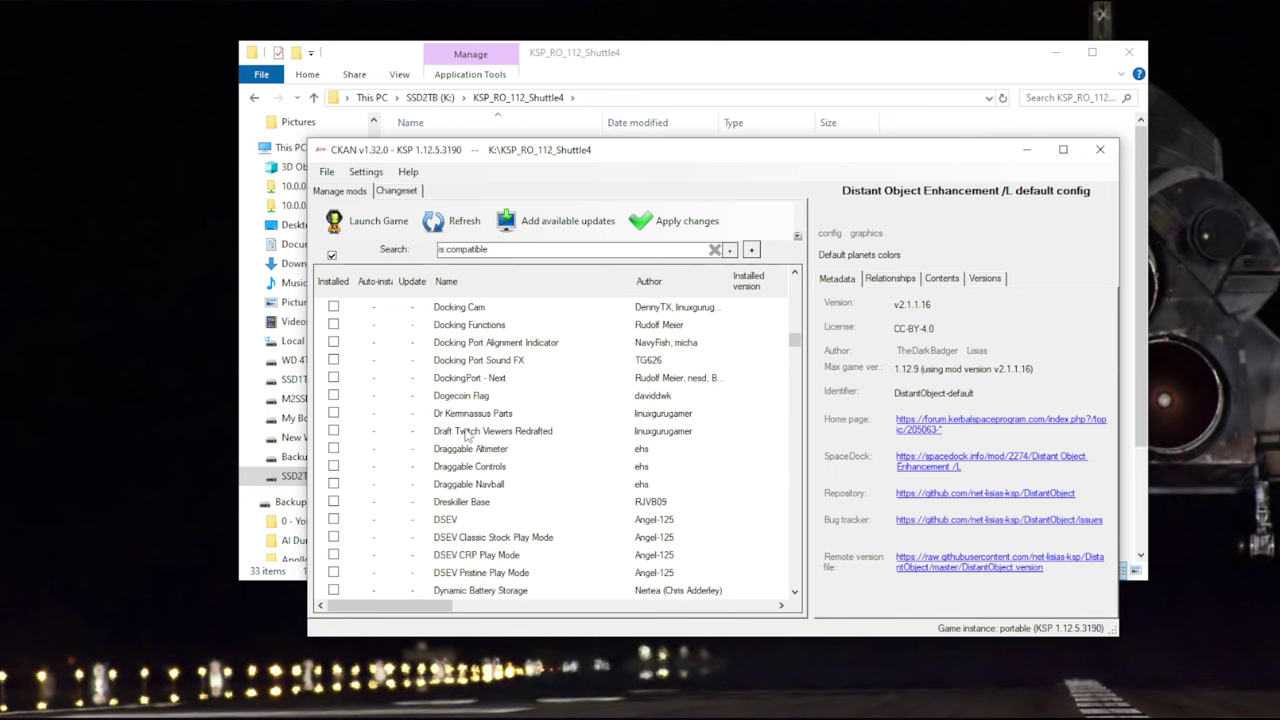
pyautogui.scroll(-15, 470, 383)
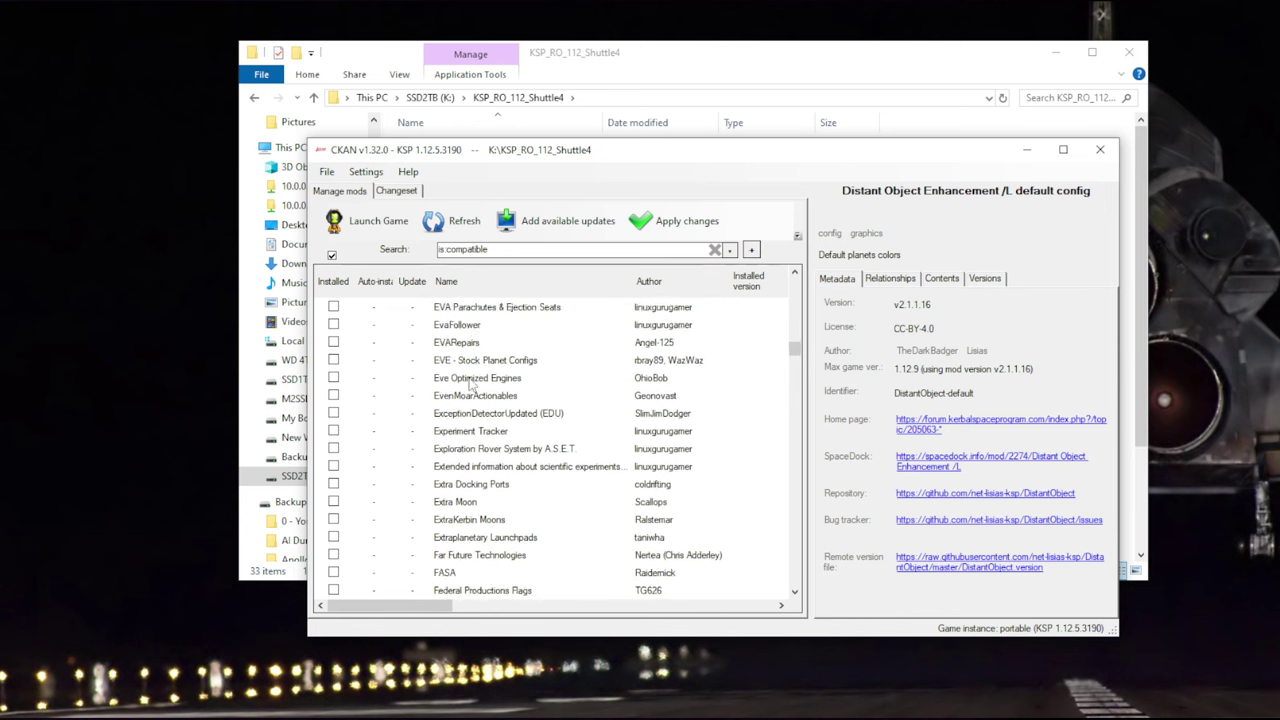
pyautogui.scroll(-15, 470, 383)
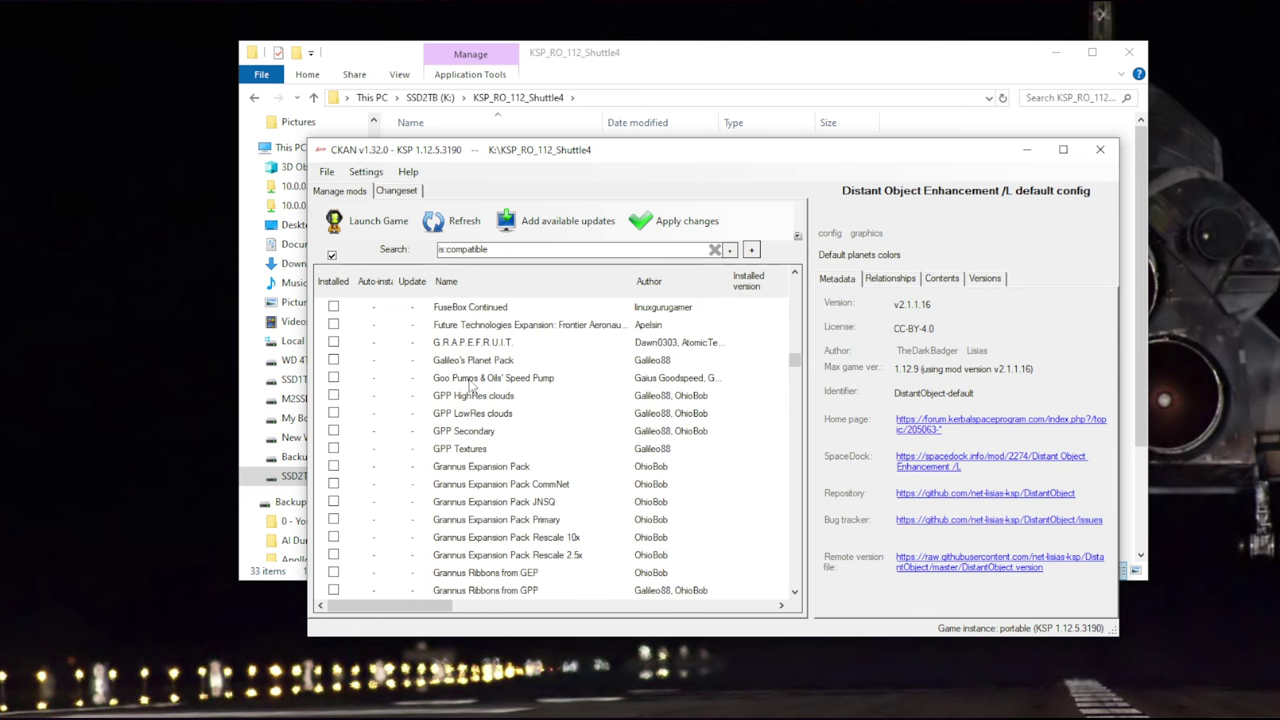
pyautogui.scroll(-15, 470, 384)
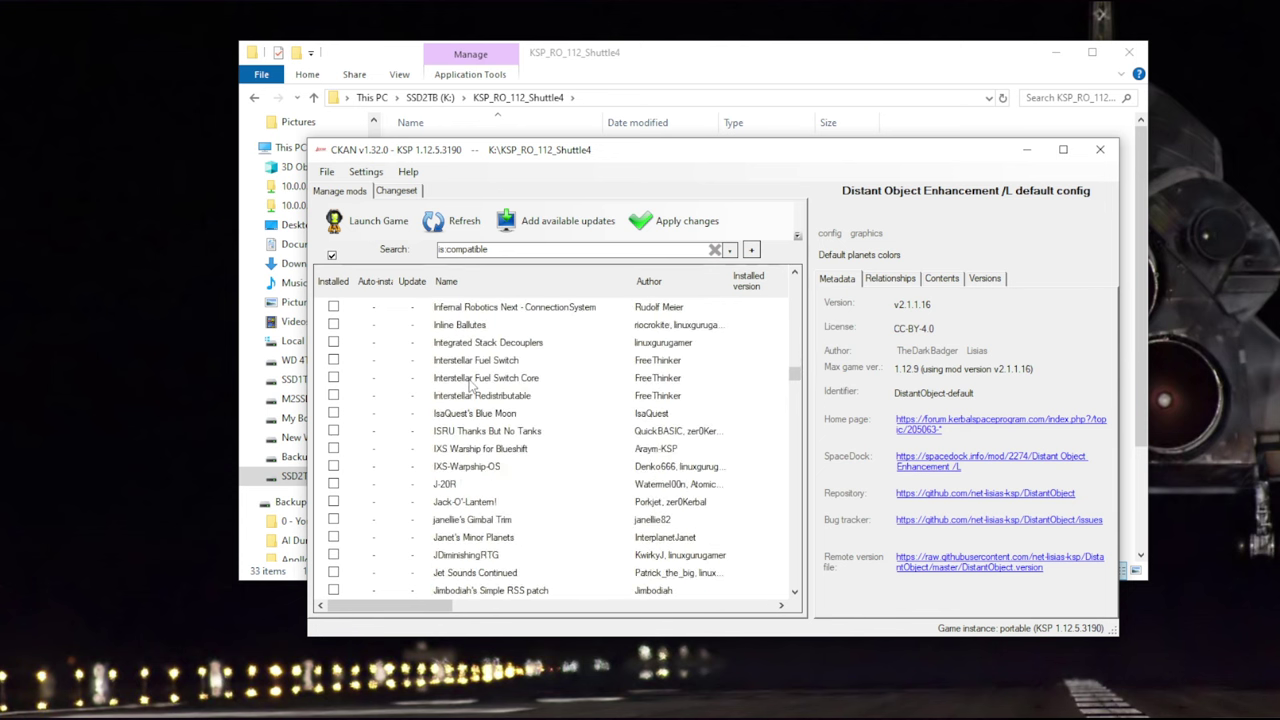
pyautogui.scroll(-15, 470, 384)
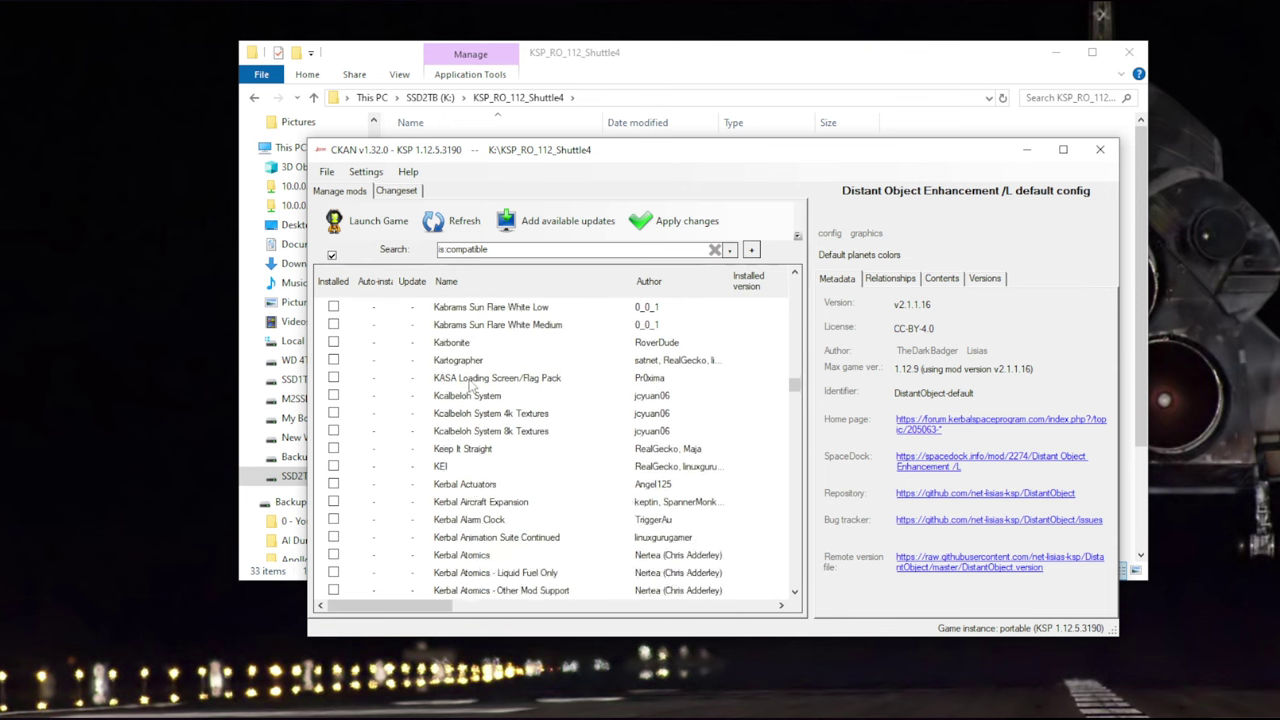
pyautogui.scroll(-15, 470, 384)
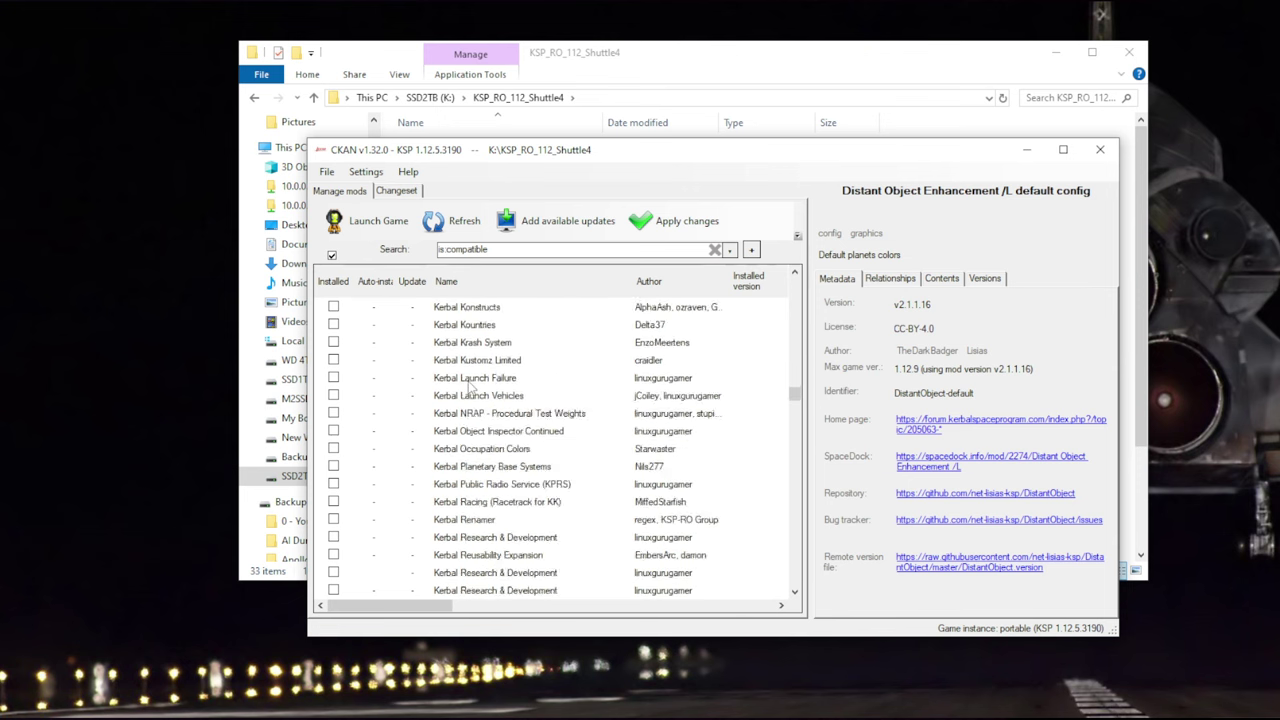
pyautogui.scroll(-4, 470, 384)
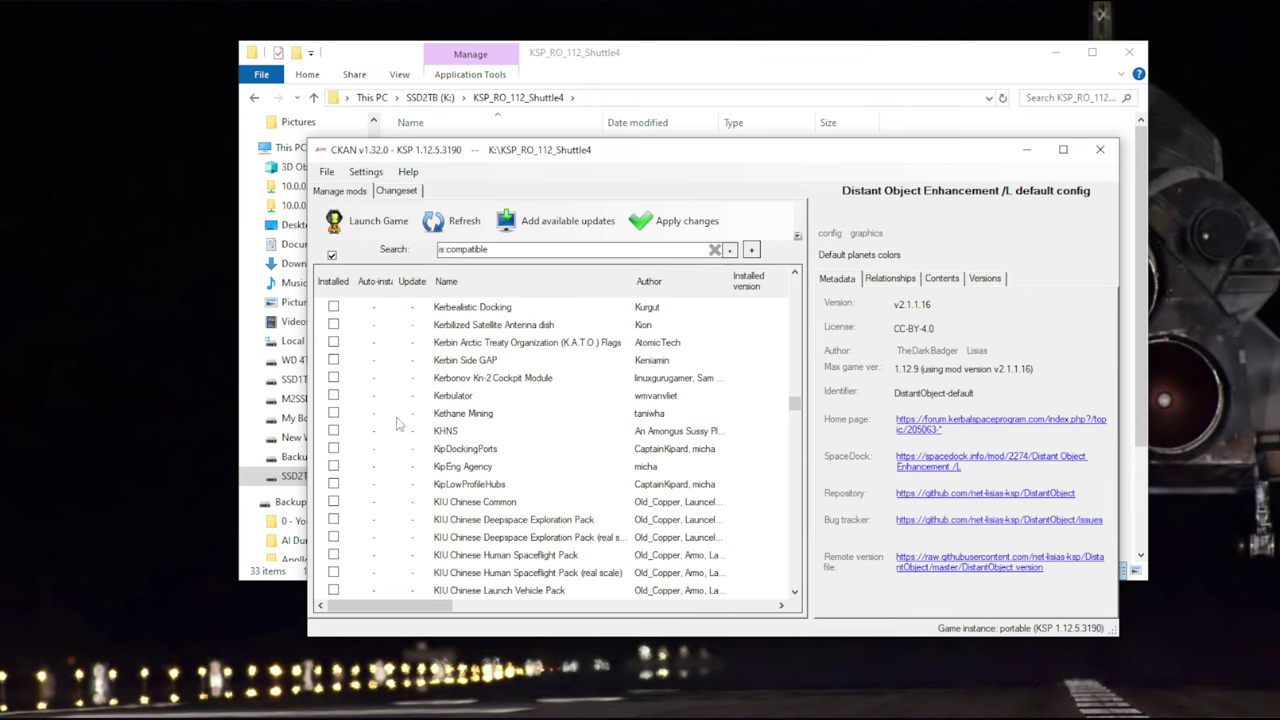
pyautogui.scroll(-3, 590, 467)
pyautogui.scroll(-12, 588, 467)
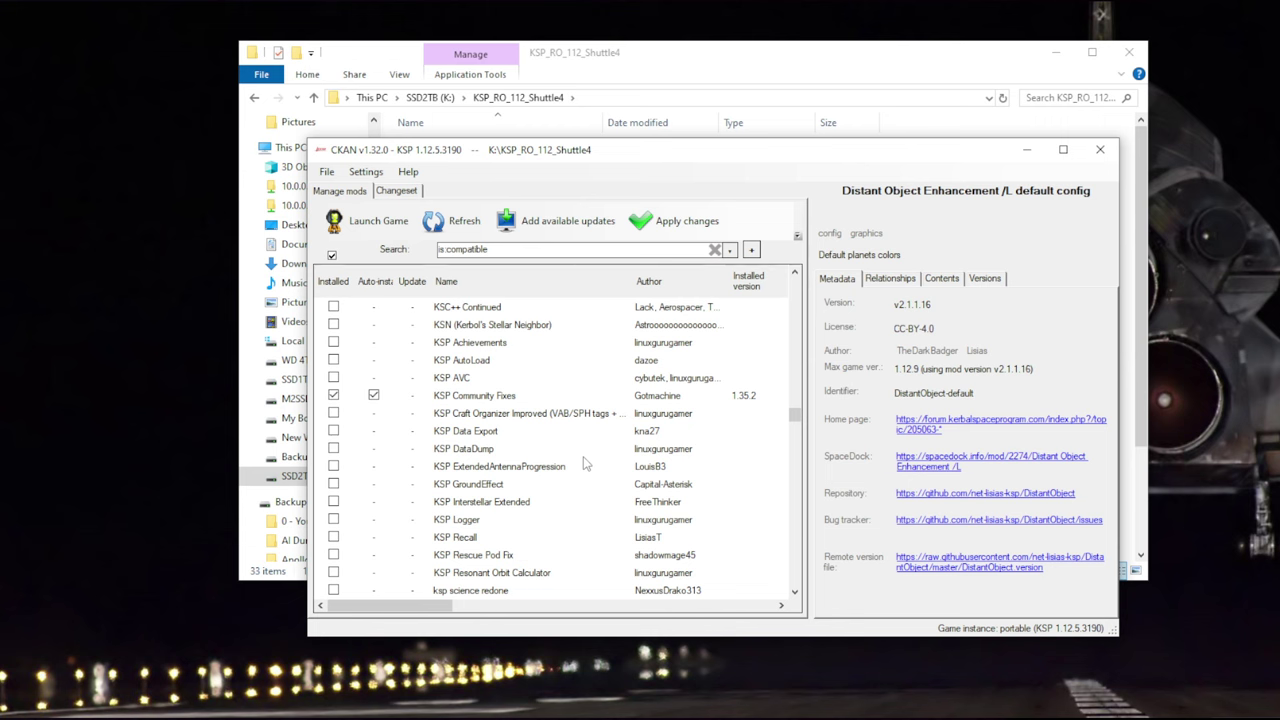
pyautogui.scroll(-3, 586, 463)
pyautogui.scroll(-4, 580, 467)
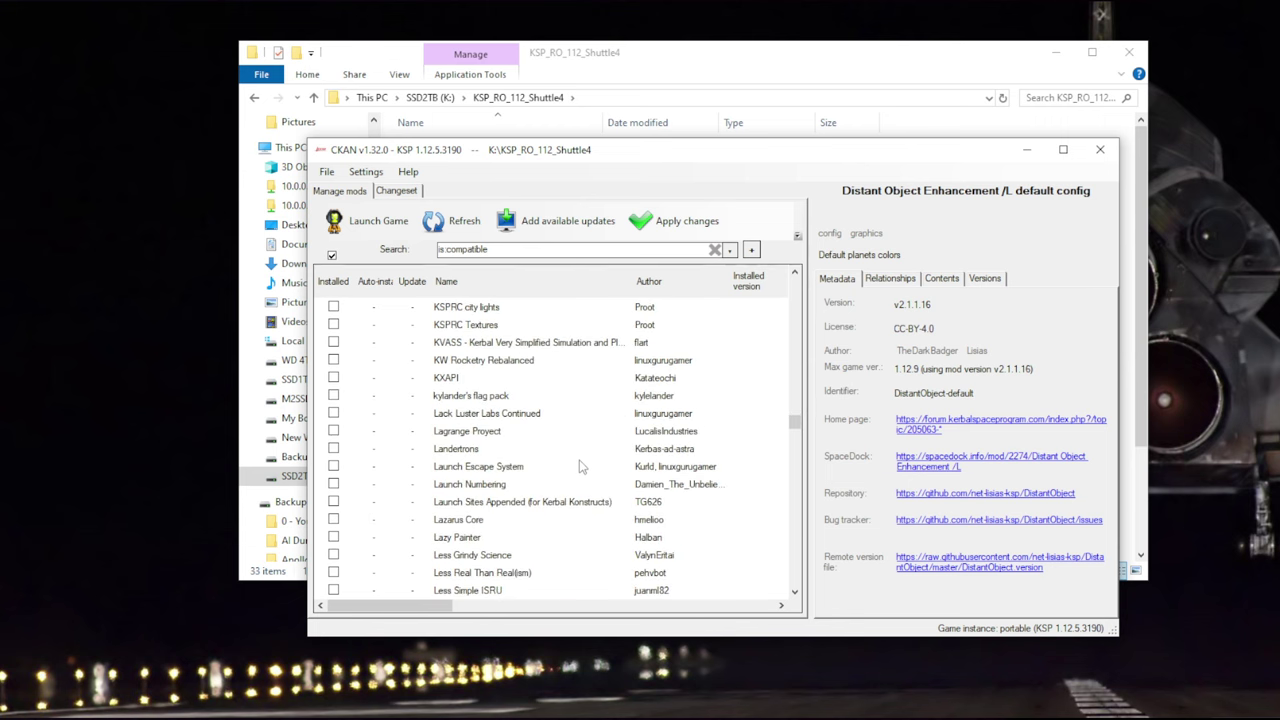
pyautogui.scroll(-2, 580, 465)
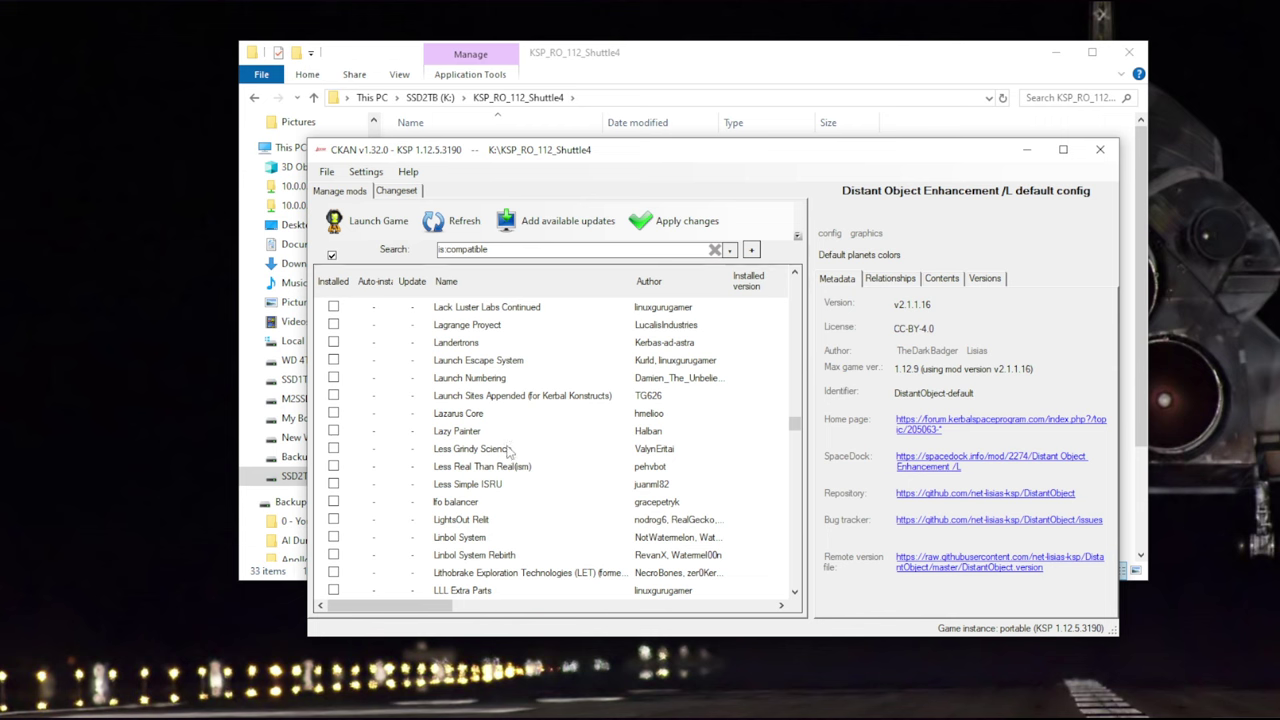
pyautogui.scroll(-12, 508, 451)
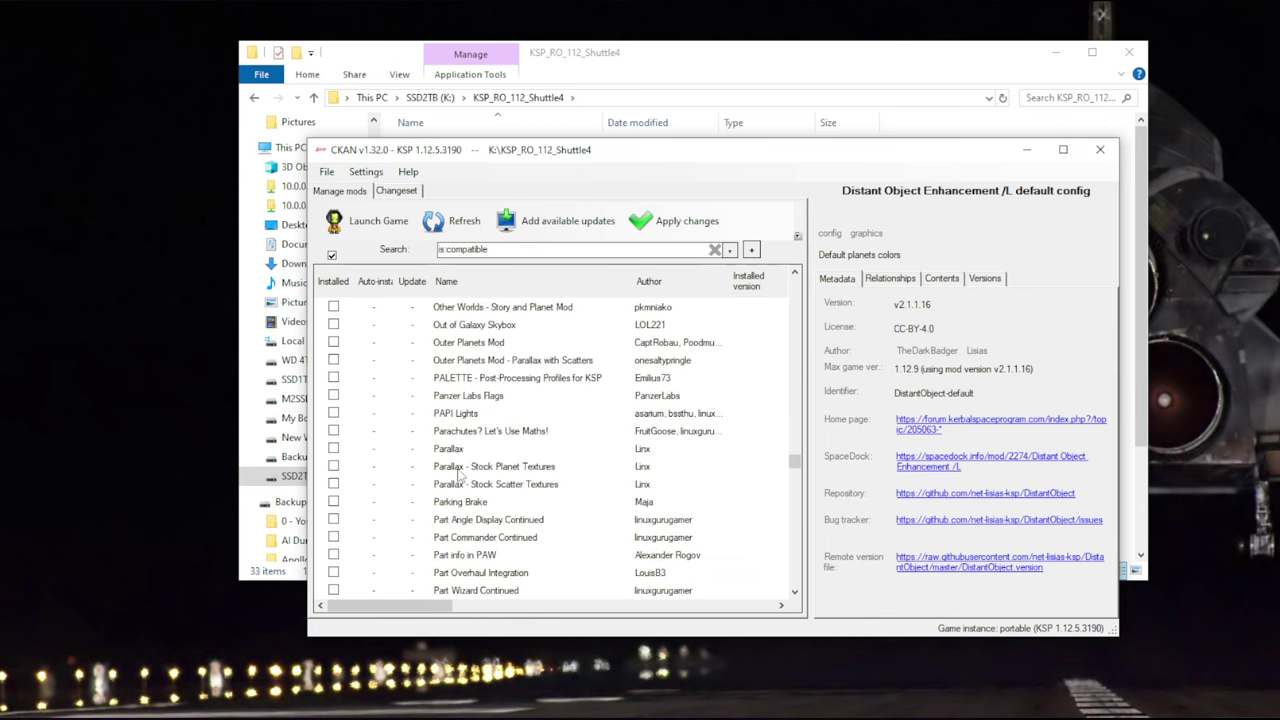
pyautogui.click(462, 466)
pyautogui.click(461, 455)
pyautogui.click(466, 470)
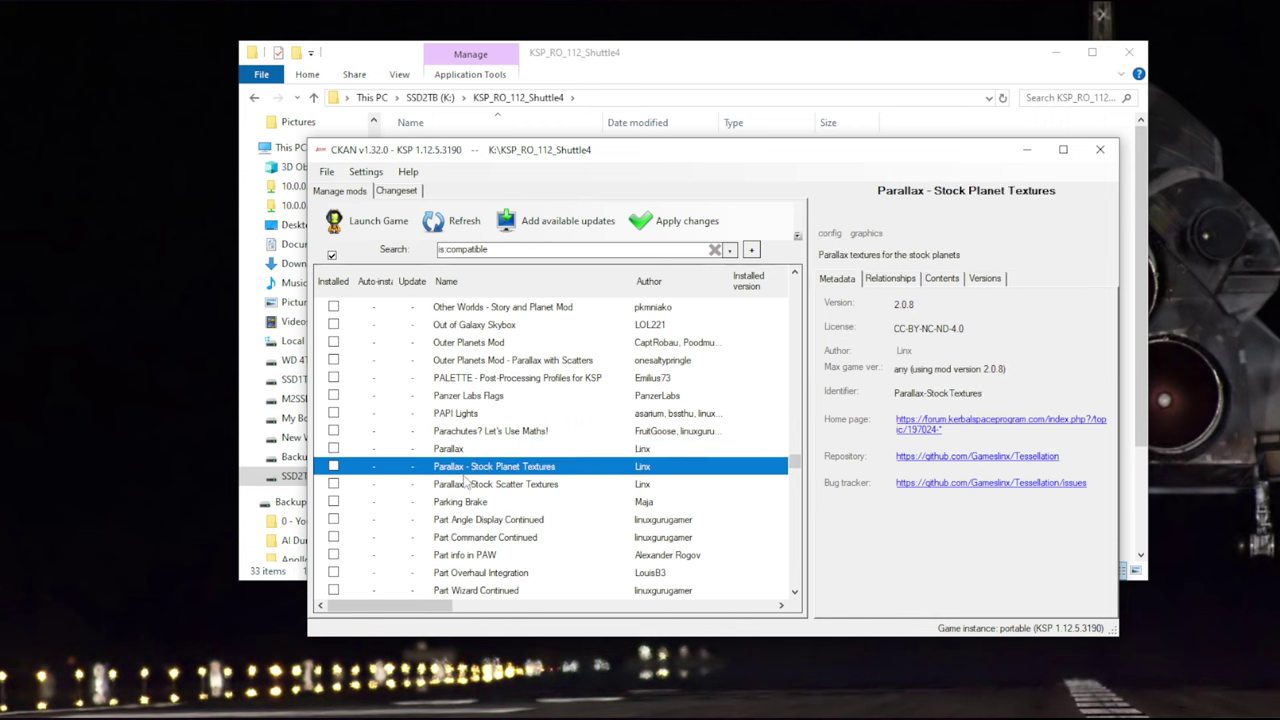
pyautogui.click(468, 484)
pyautogui.click(462, 455)
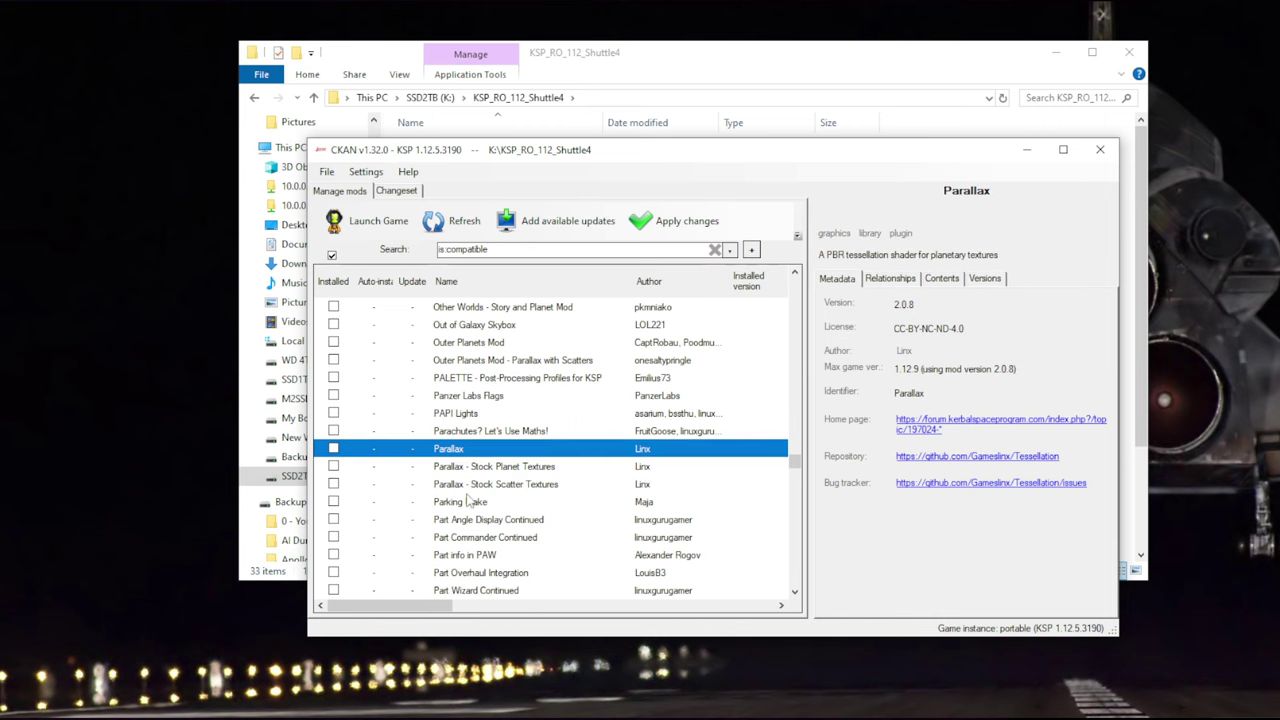
# Find PlanetShine among the compatible mods and mark it for installation.
pyautogui.scroll(-2, 468, 502)
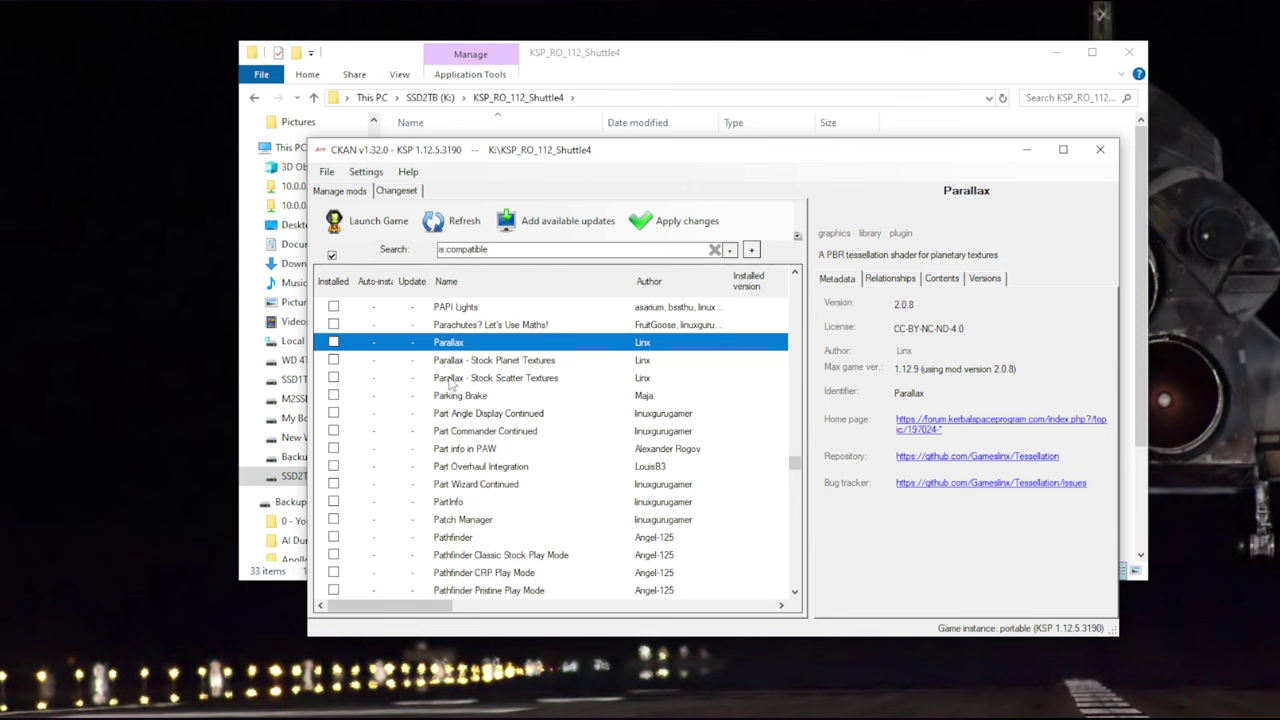
pyautogui.scroll(-2, 456, 430)
pyautogui.scroll(-4, 456, 430)
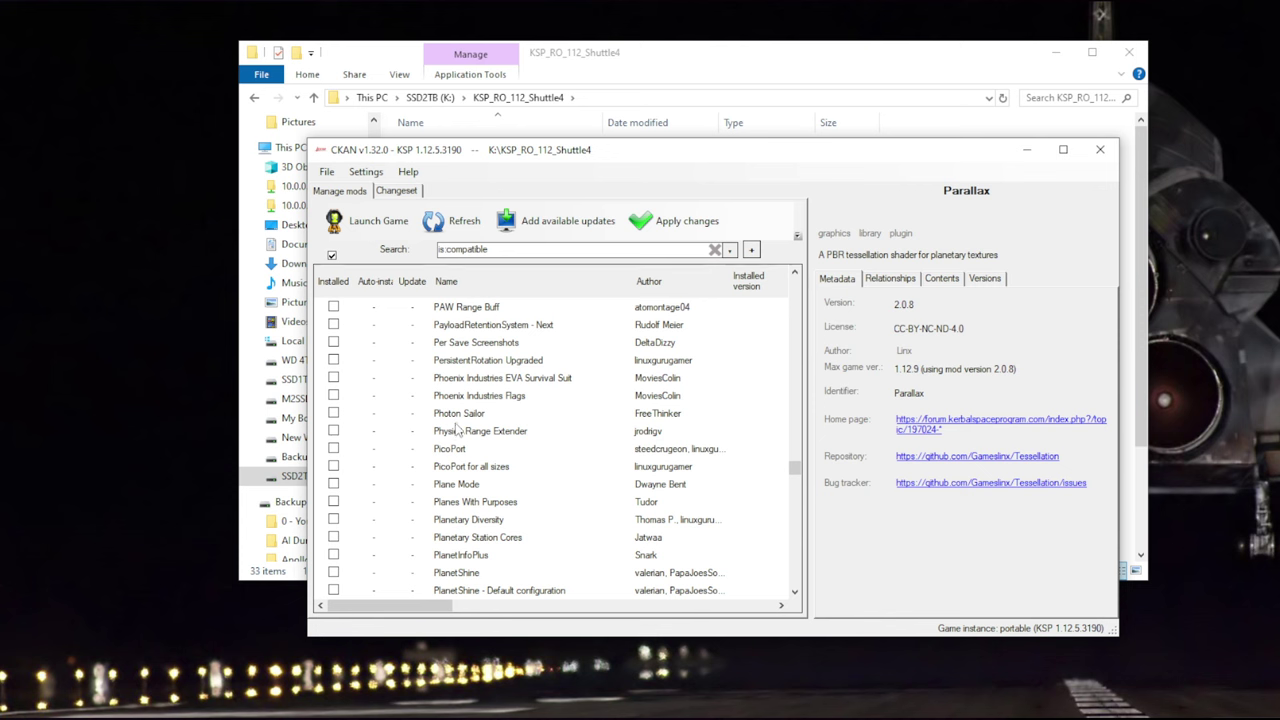
pyautogui.scroll(-2, 456, 430)
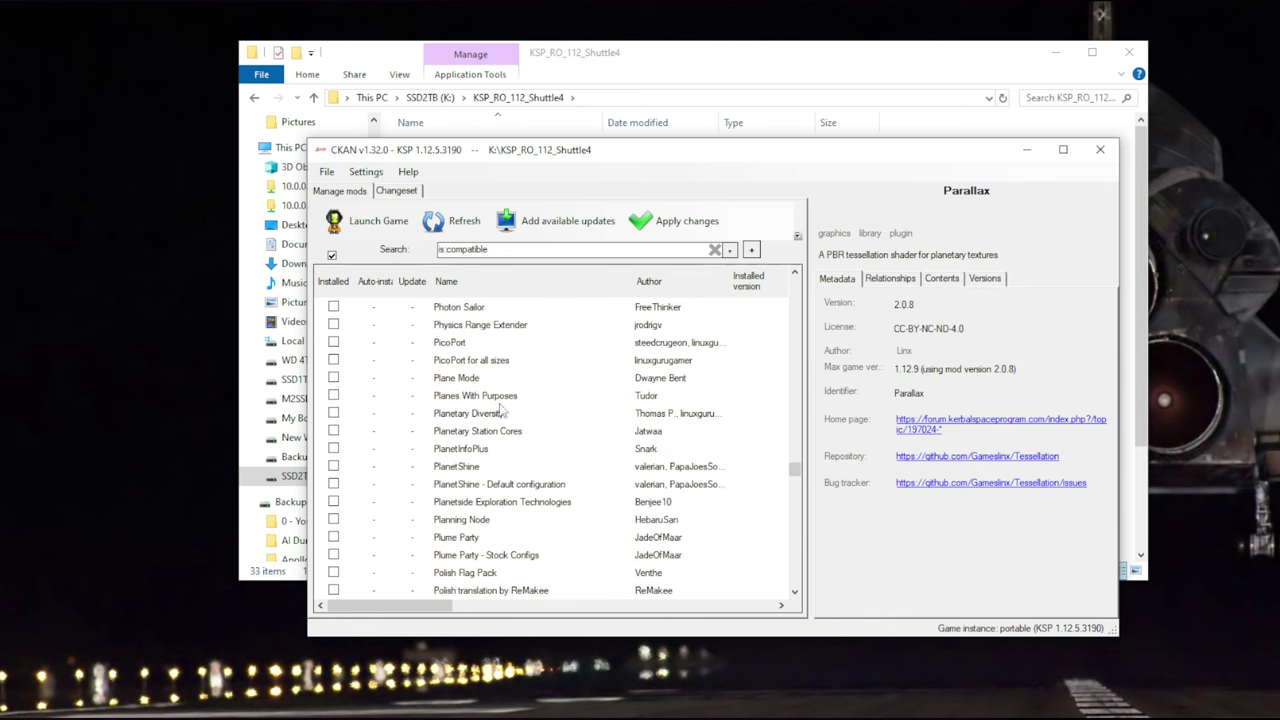
pyautogui.scroll(-2, 500, 425)
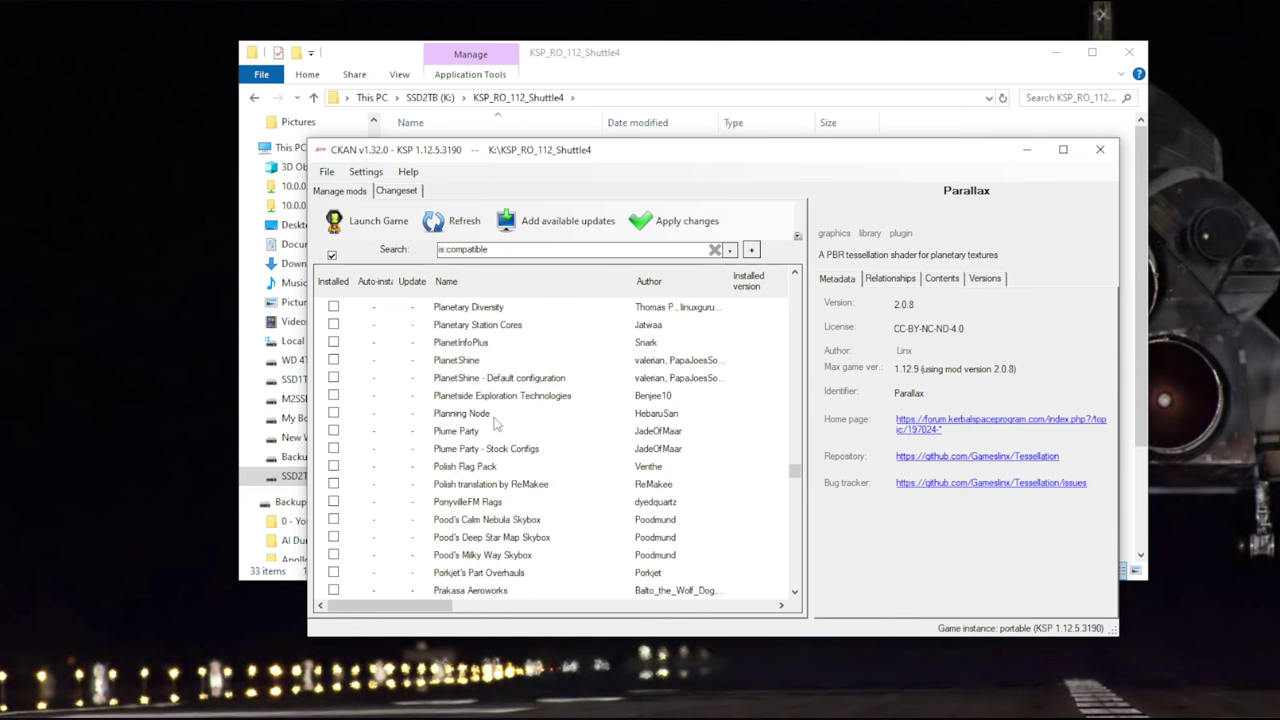
pyautogui.click(456, 362)
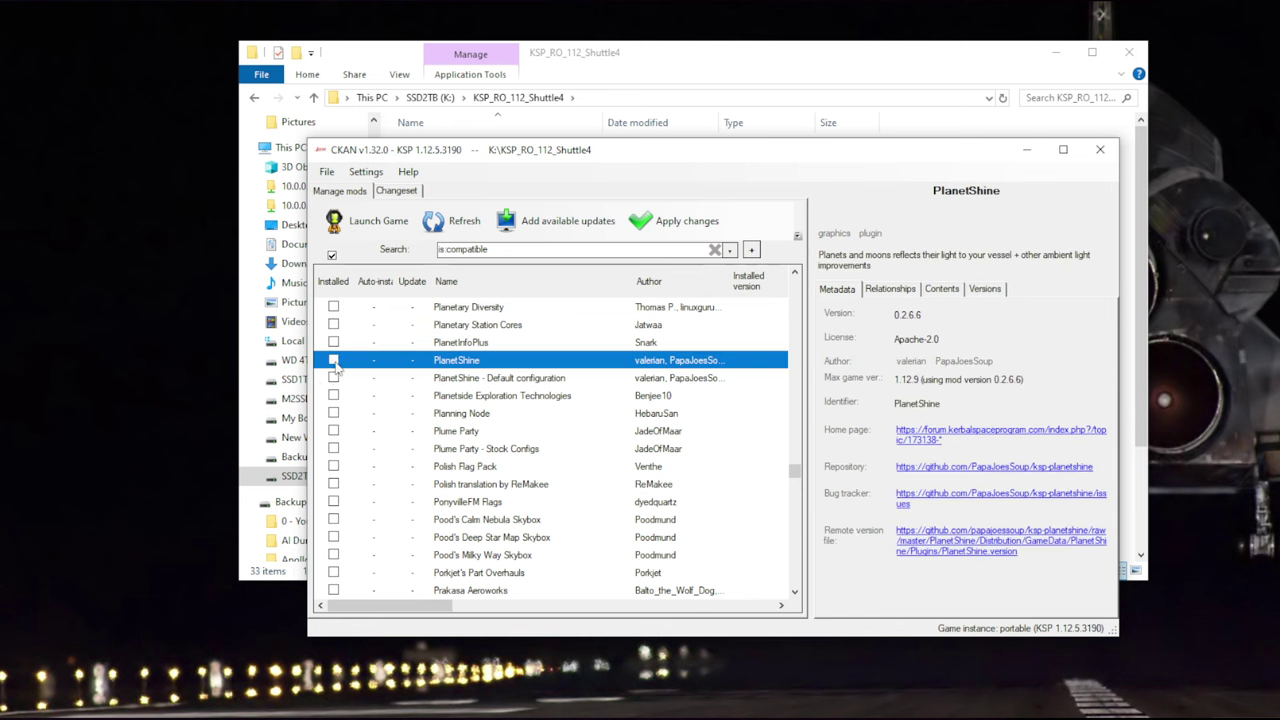
pyautogui.click(334, 361)
# Find RSS CanaveralHD and CanaveralPads among the compatible mods and mark both for installation.
pyautogui.scroll(-2, 504, 456)
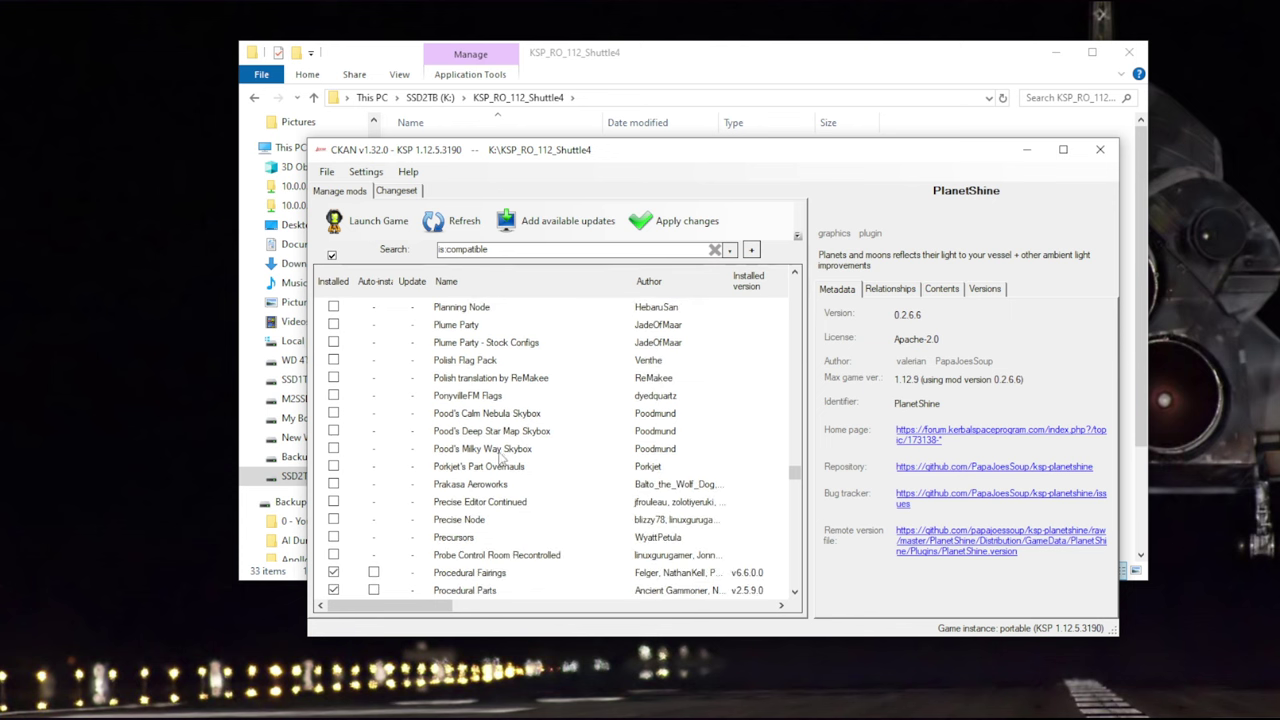
pyautogui.scroll(-3, 500, 456)
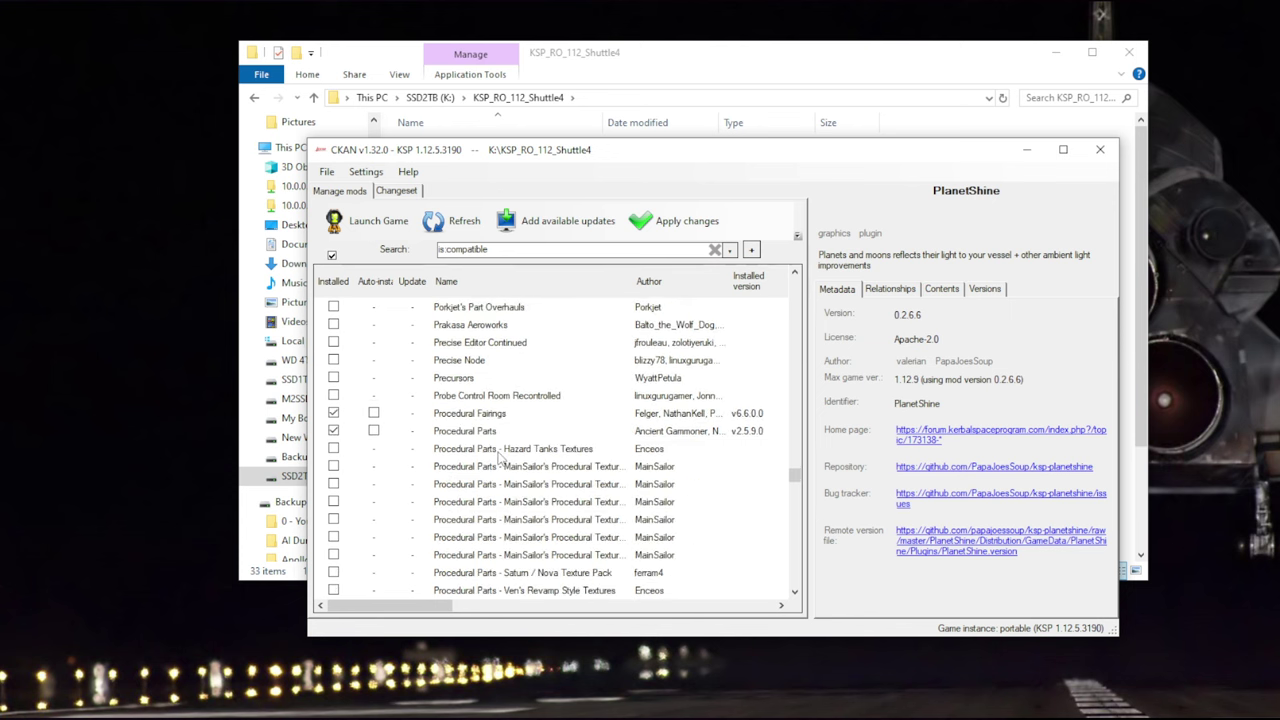
pyautogui.scroll(-1, 500, 456)
pyautogui.scroll(-7, 500, 456)
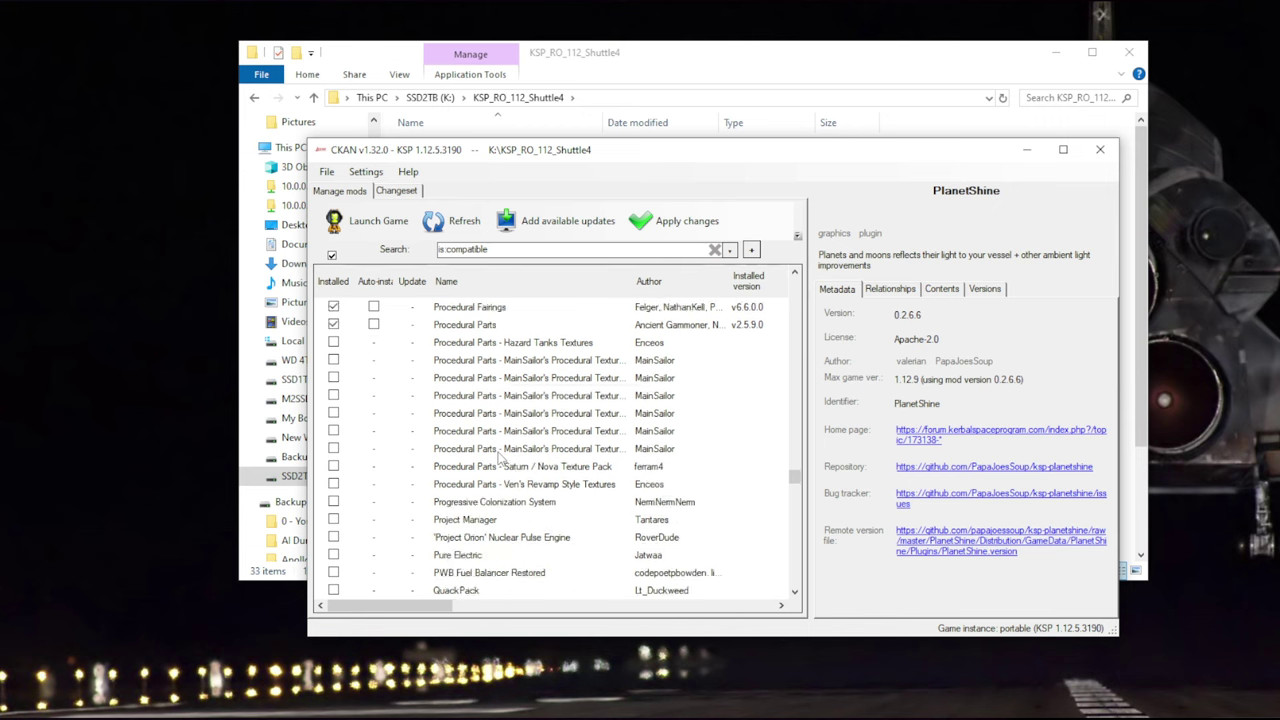
pyautogui.scroll(-4, 500, 456)
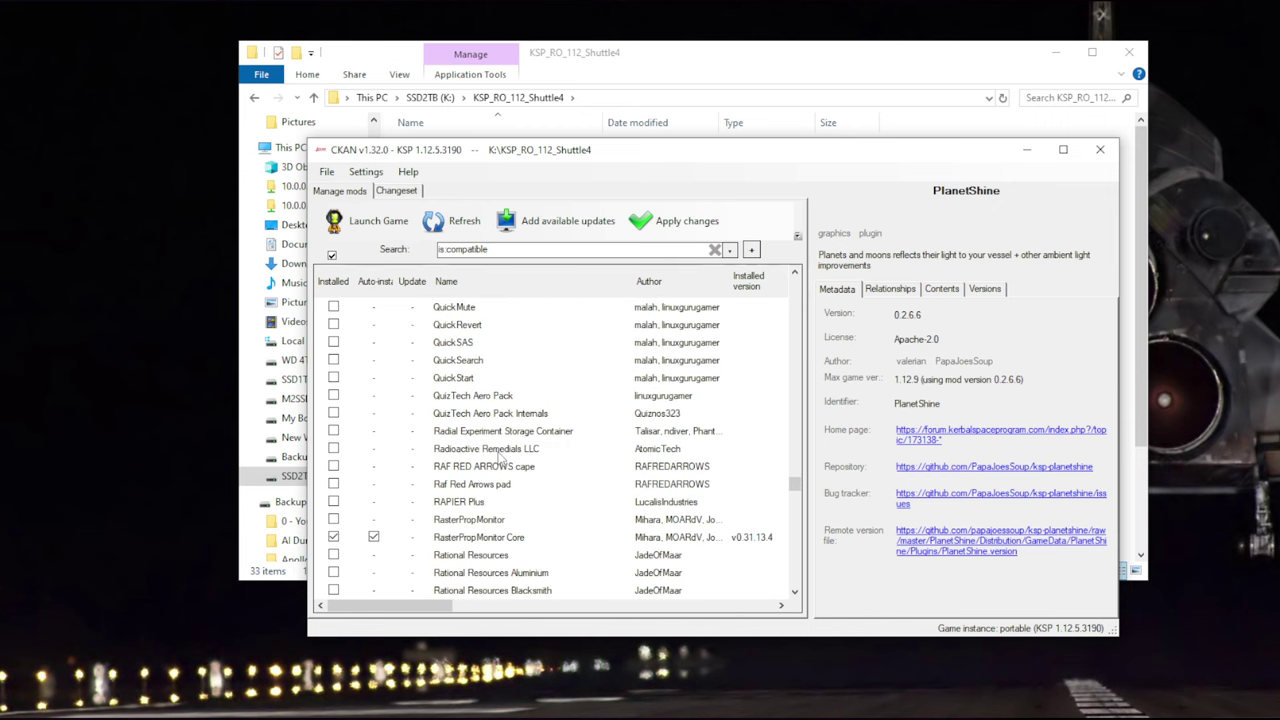
pyautogui.scroll(-6, 500, 456)
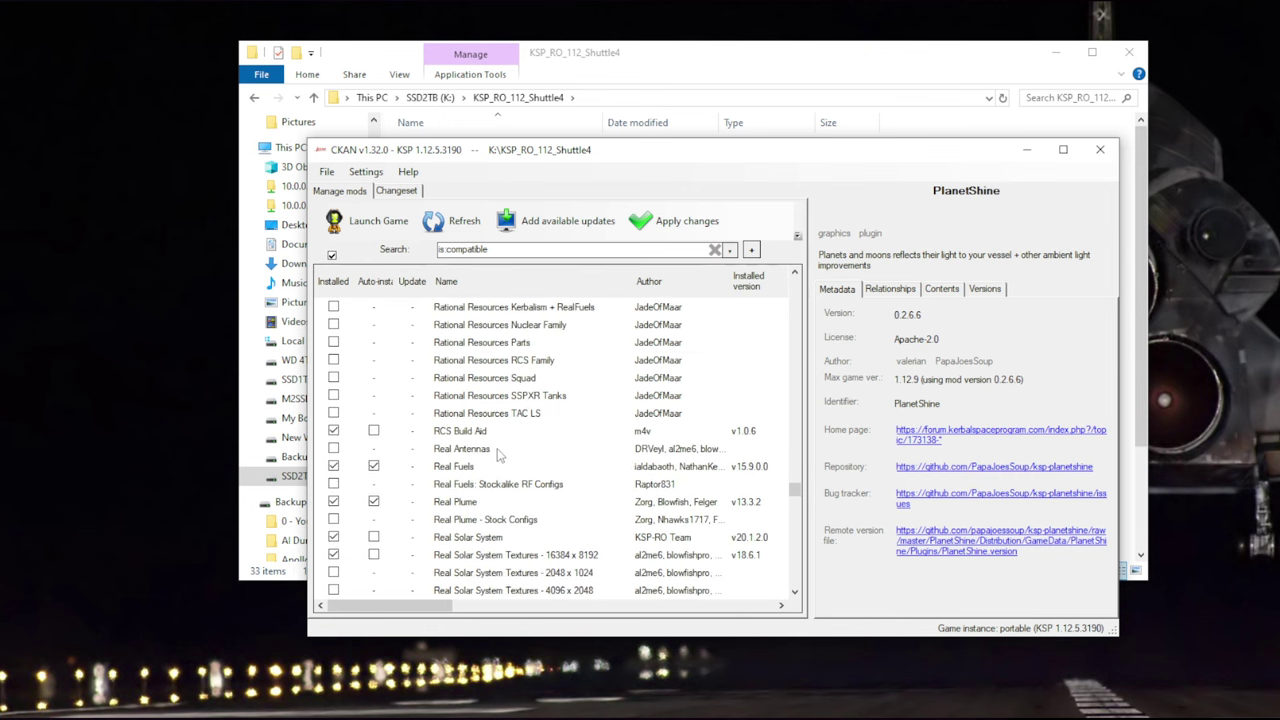
pyautogui.scroll(-6, 500, 456)
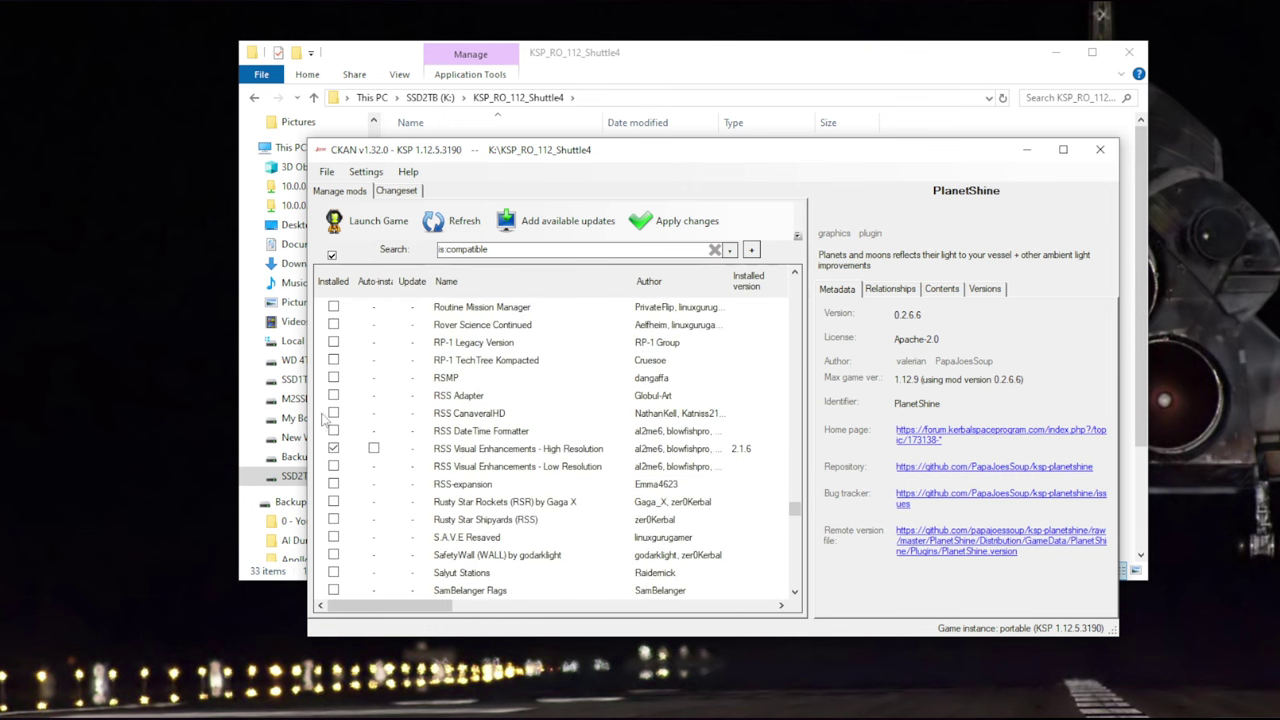
pyautogui.click(486, 415)
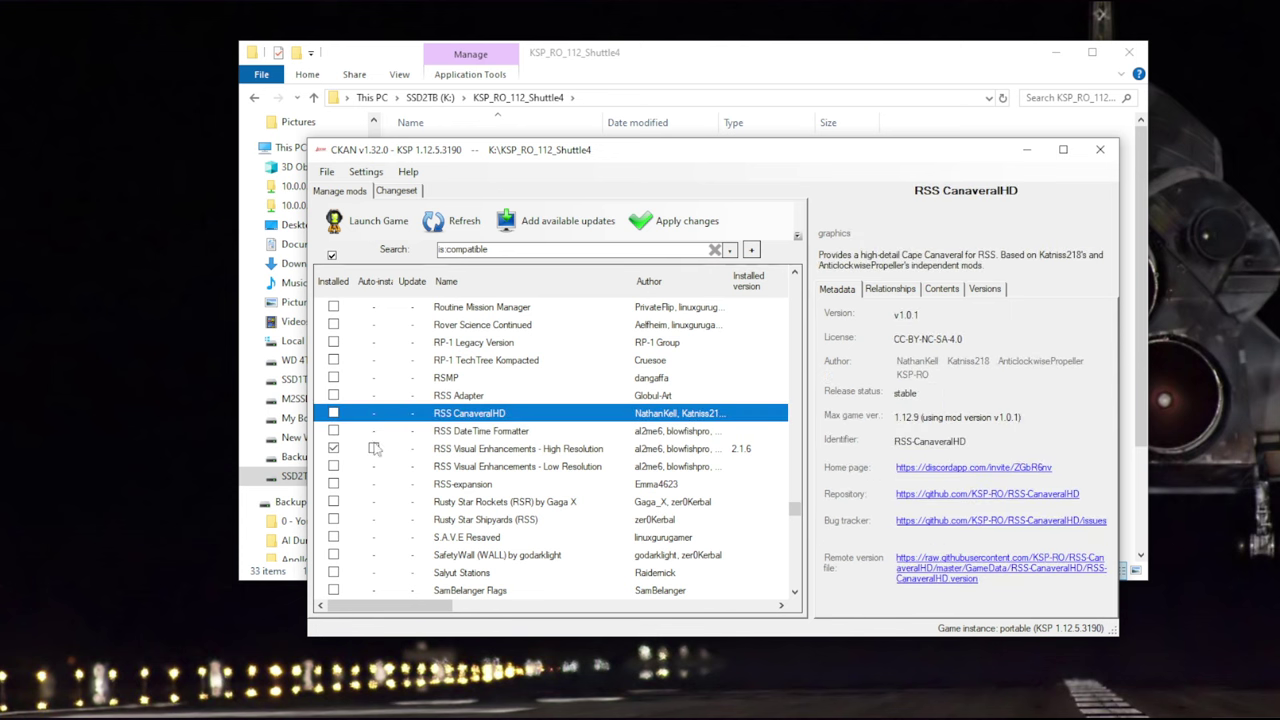
pyautogui.click(333, 413)
pyautogui.moveTo(796, 512); pyautogui.dragTo(833, 337)
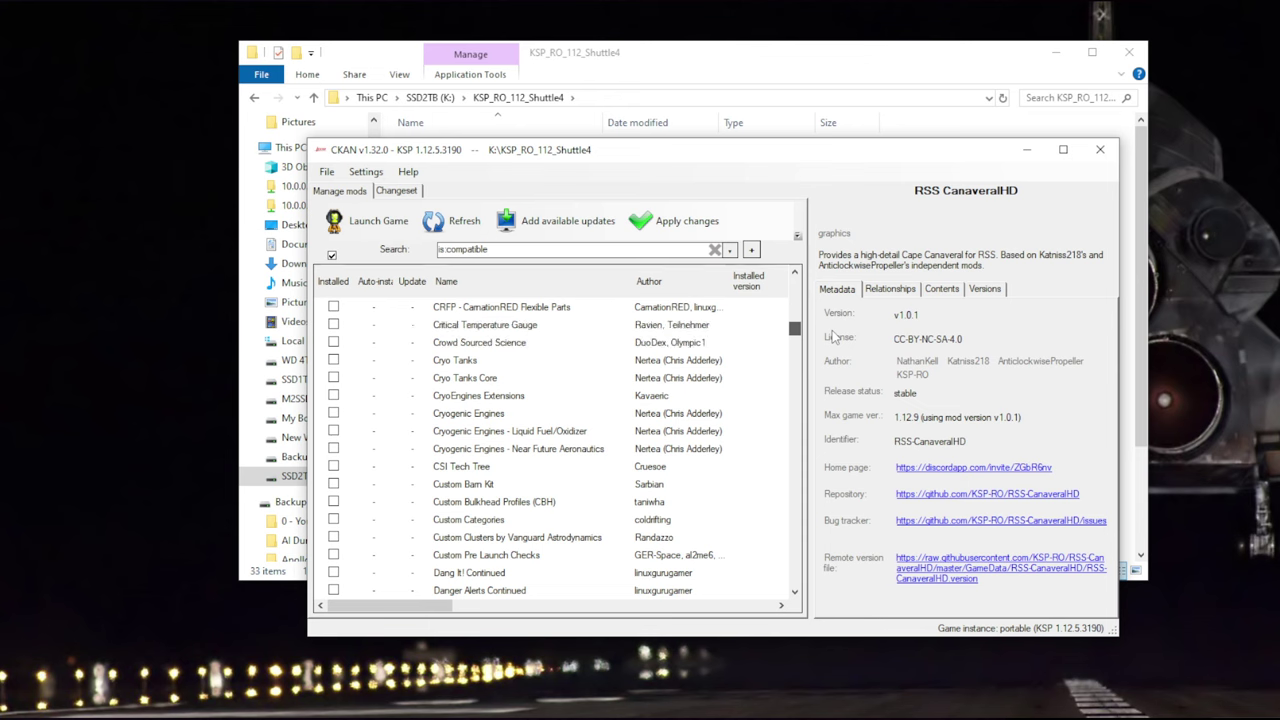
pyautogui.scroll(15, 480, 410)
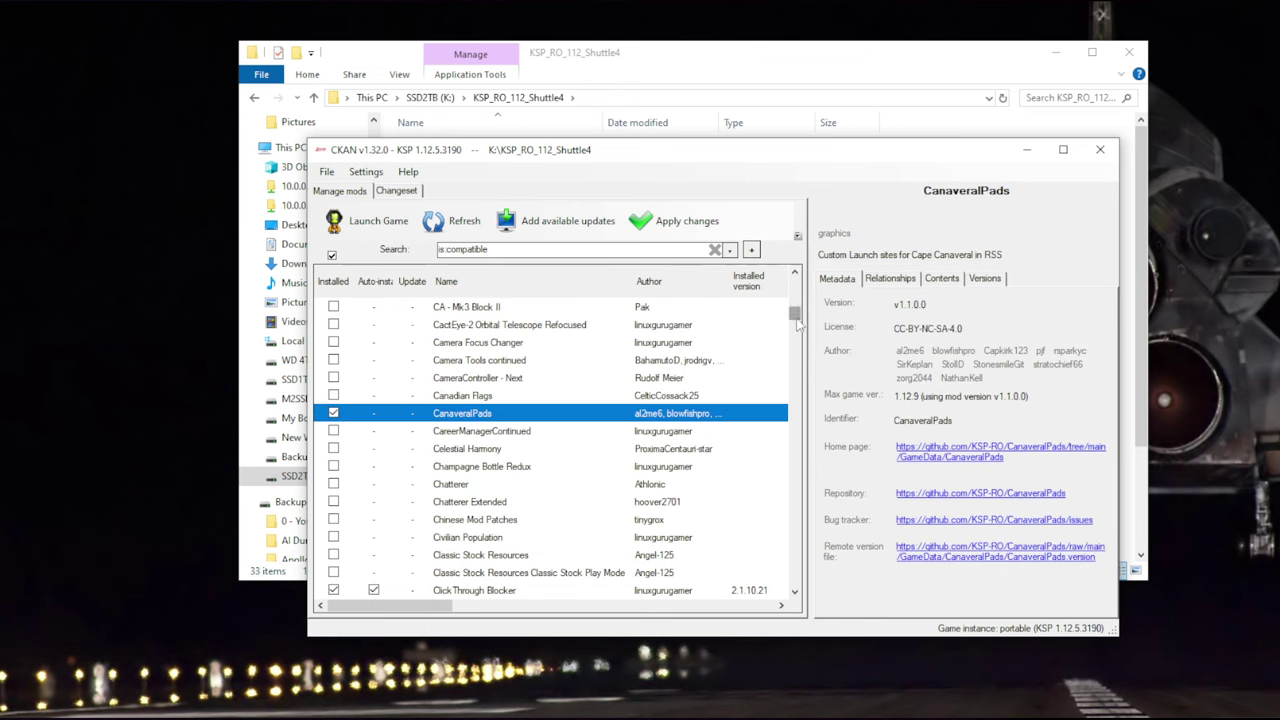
# Look through the compatible mods for further candidates and review the details of RSS DateTime Formatter and RSS Visual Enhancements - High Resolution.
pyautogui.moveTo(797, 318); pyautogui.dragTo(792, 593)
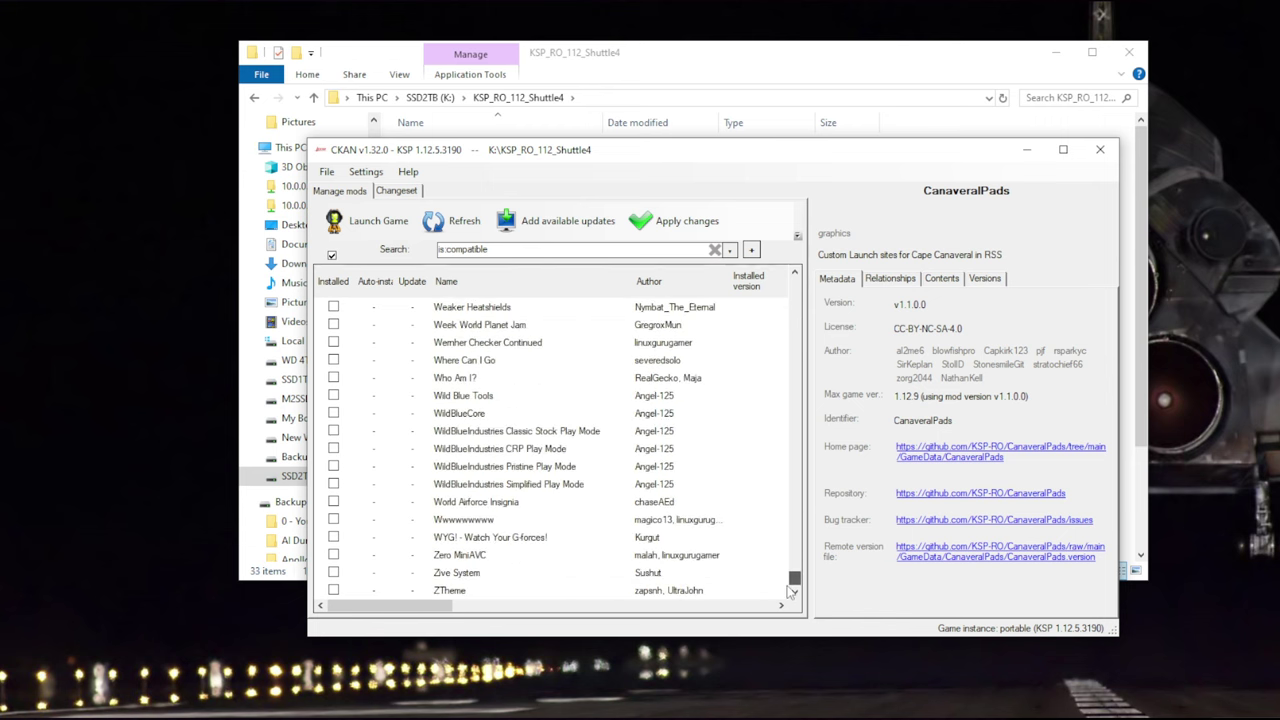
pyautogui.scroll(3, 573, 512)
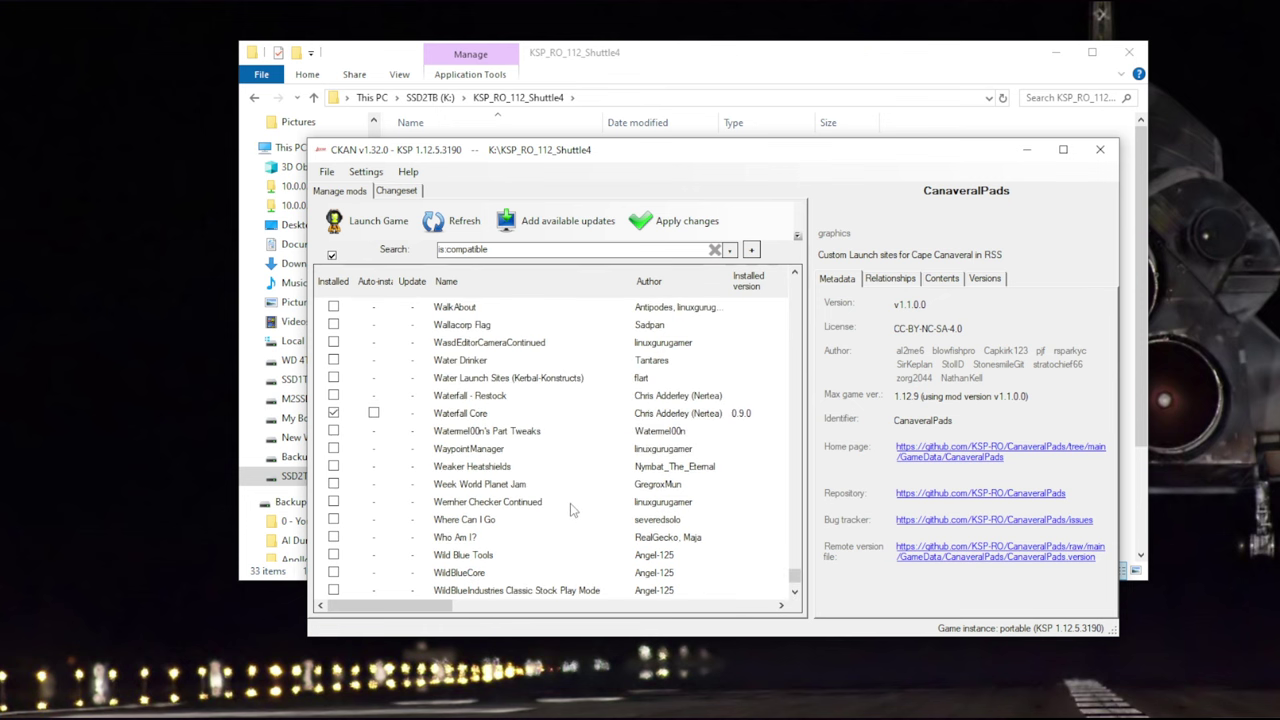
pyautogui.scroll(1, 570, 509)
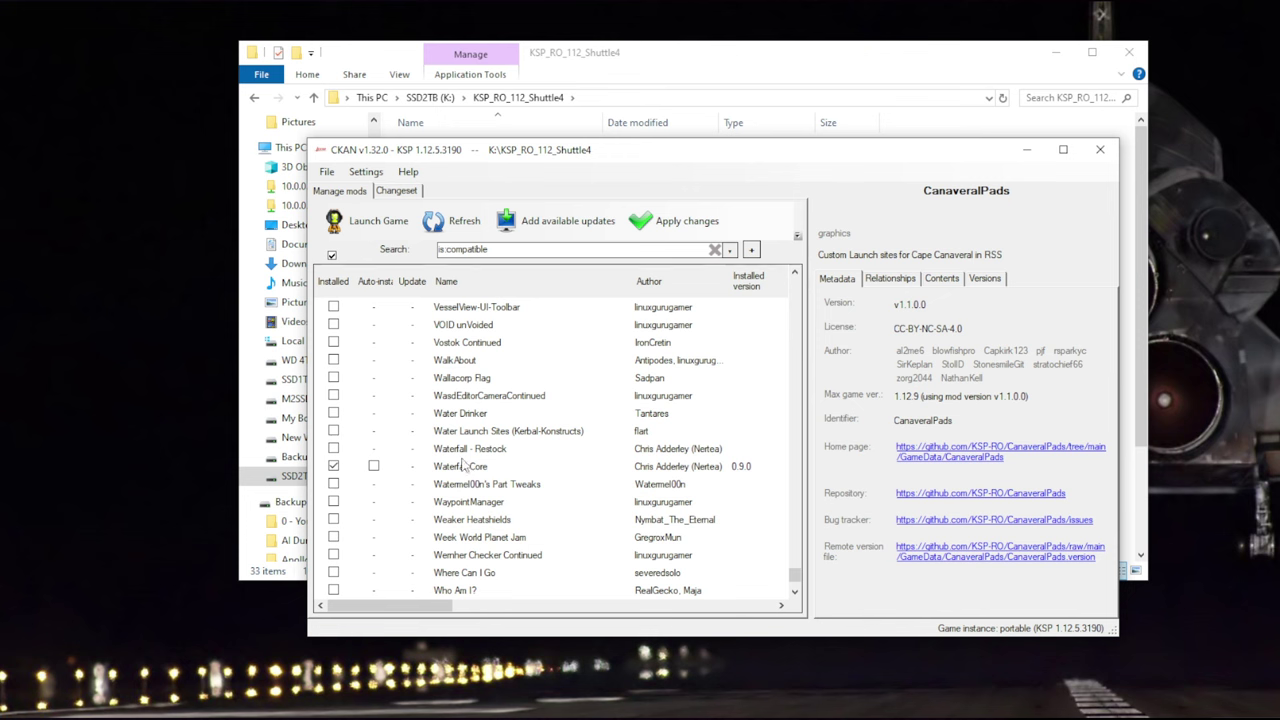
pyautogui.scroll(10, 462, 466)
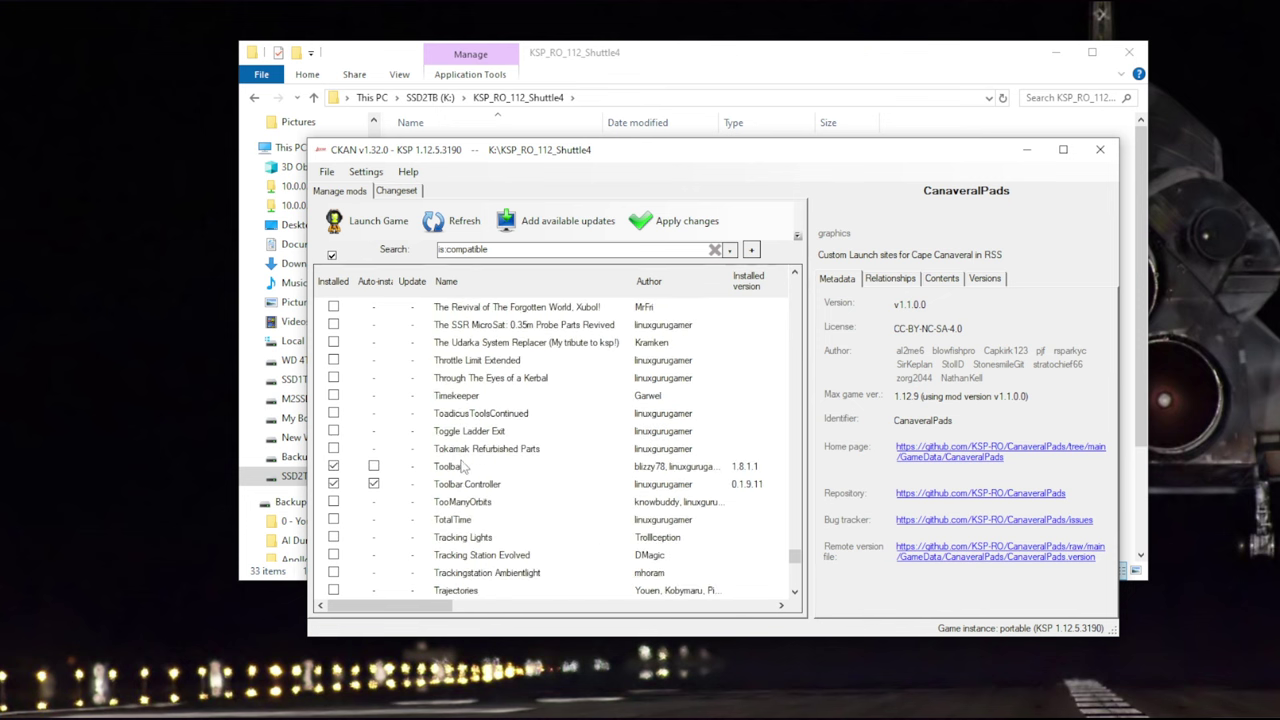
pyautogui.scroll(20, 462, 466)
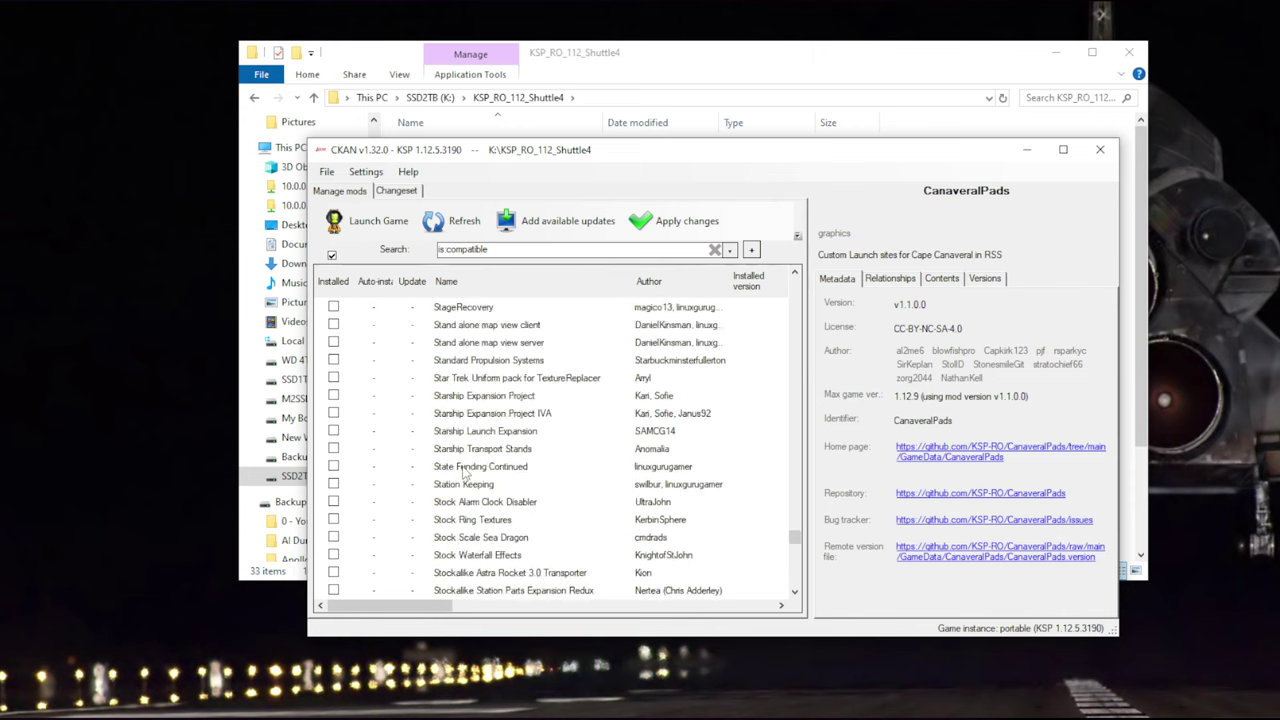
pyautogui.moveTo(795, 537); pyautogui.dragTo(800, 500)
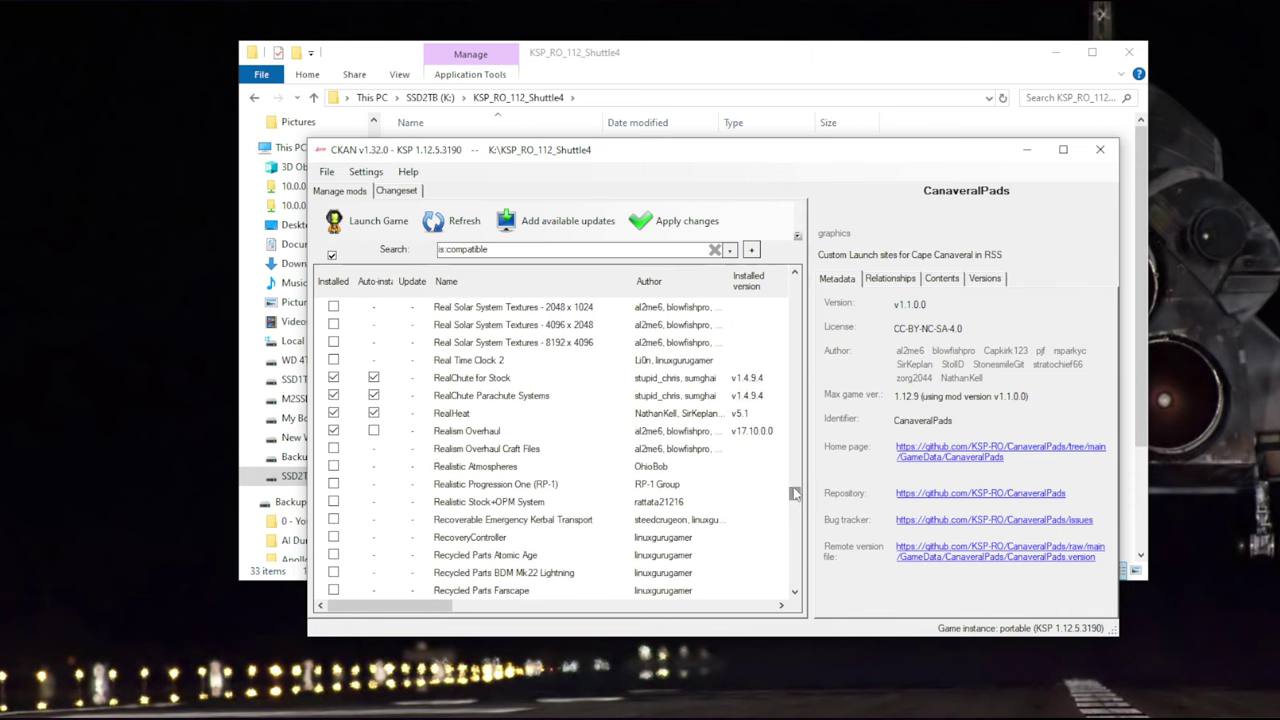
pyautogui.scroll(1, 487, 426)
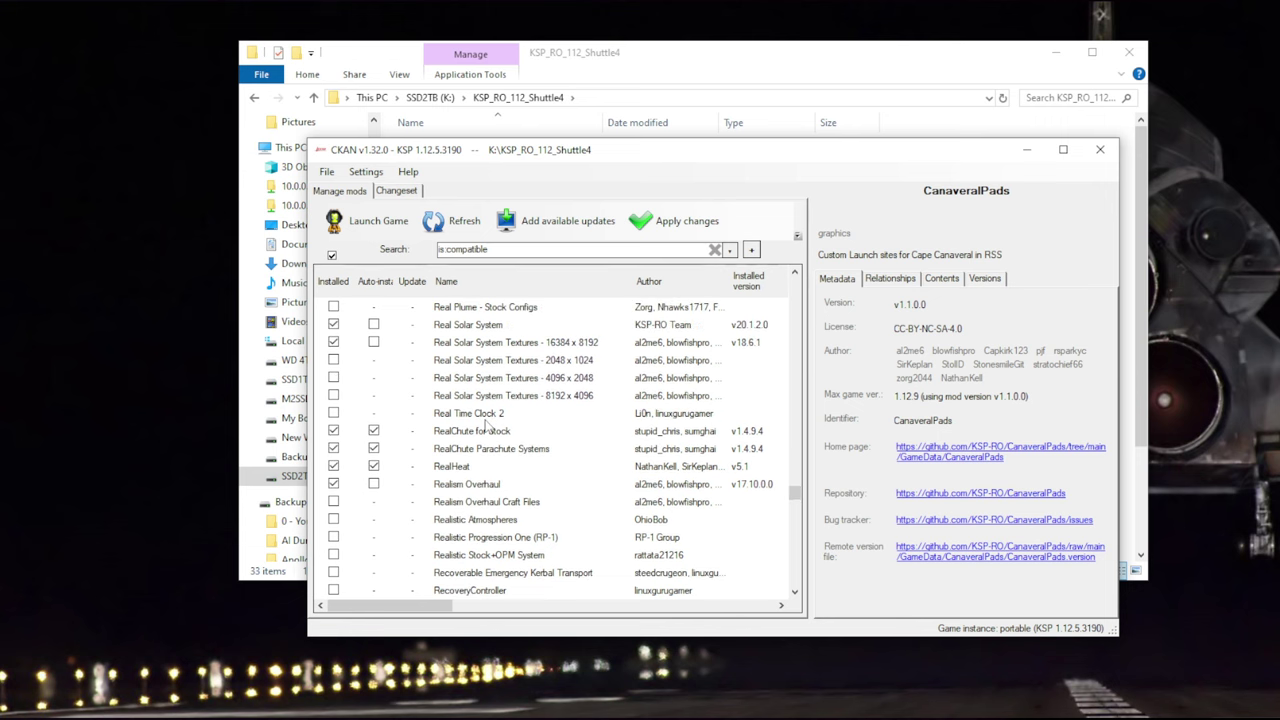
pyautogui.scroll(3, 487, 425)
pyautogui.scroll(-15, 487, 426)
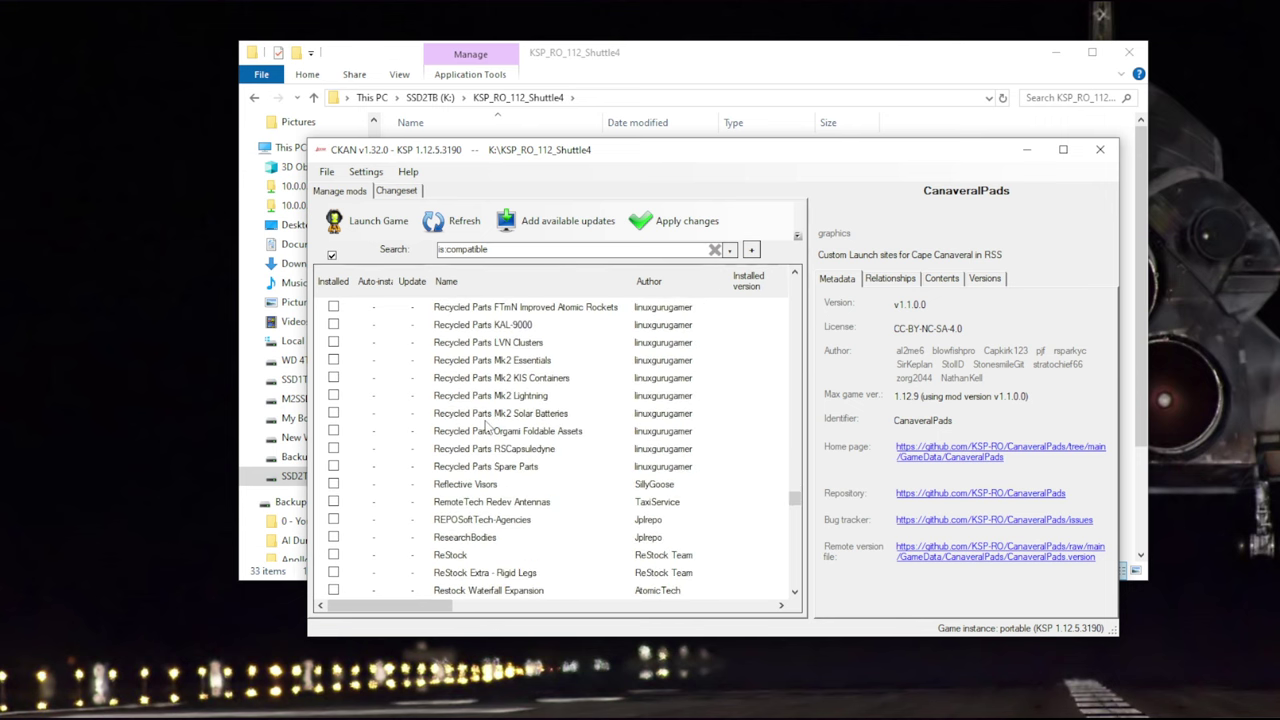
pyautogui.scroll(-7, 487, 426)
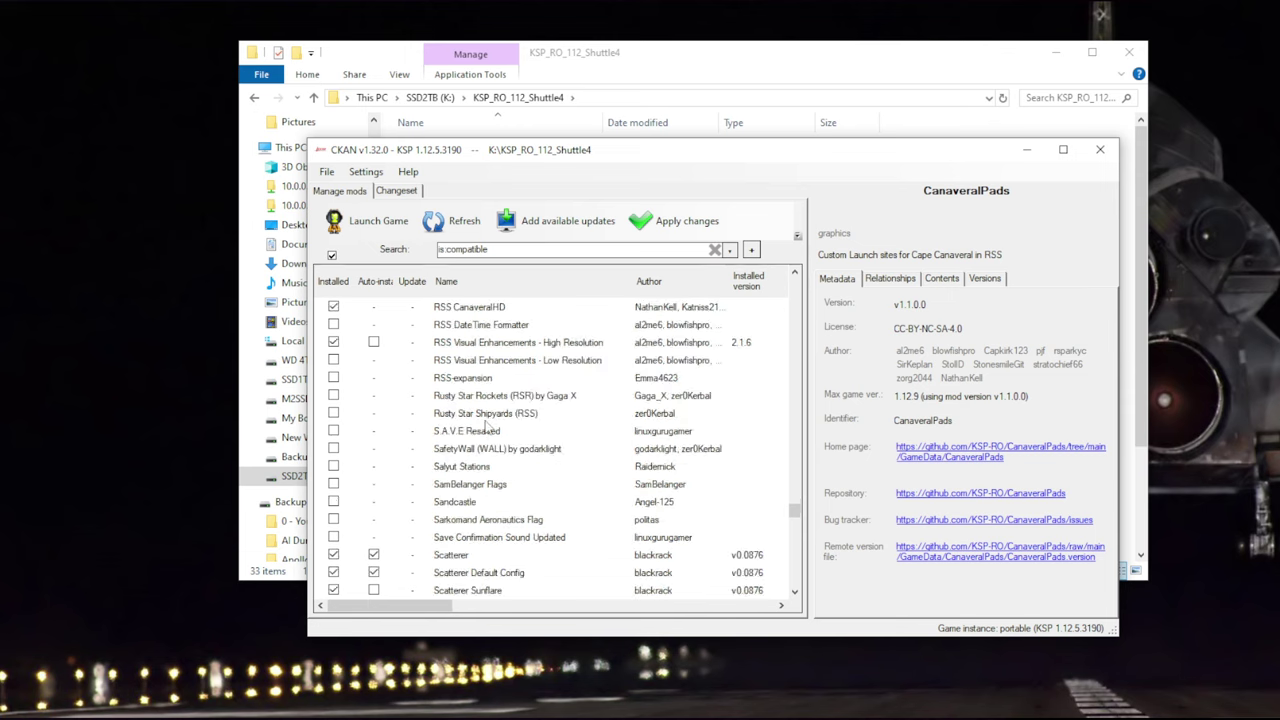
pyautogui.click(479, 327)
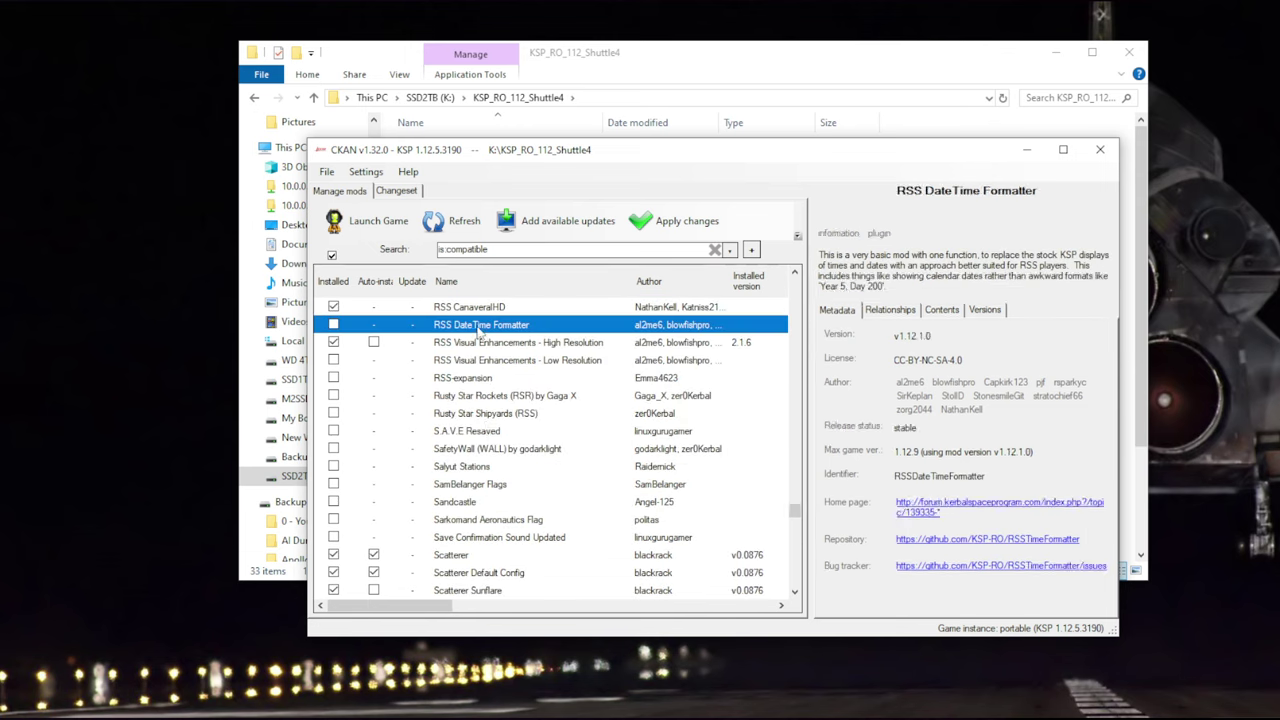
pyautogui.click(466, 344)
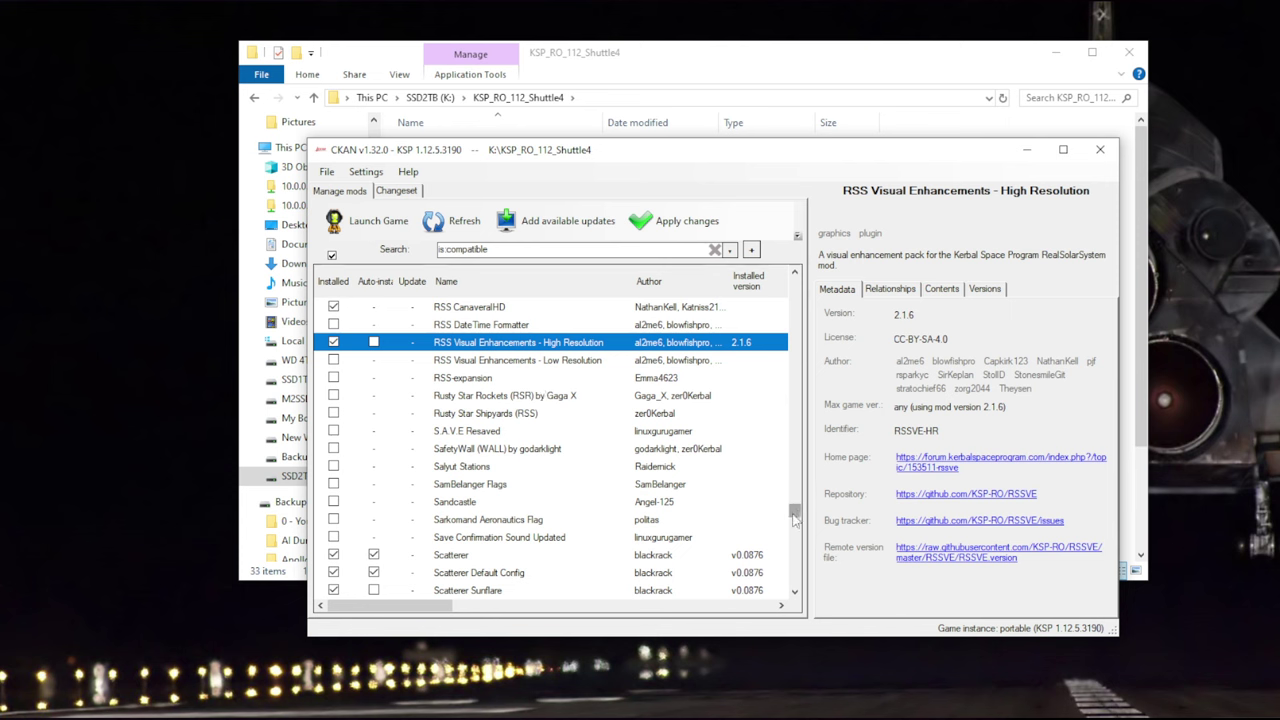
pyautogui.moveTo(795, 515); pyautogui.dragTo(806, 318)
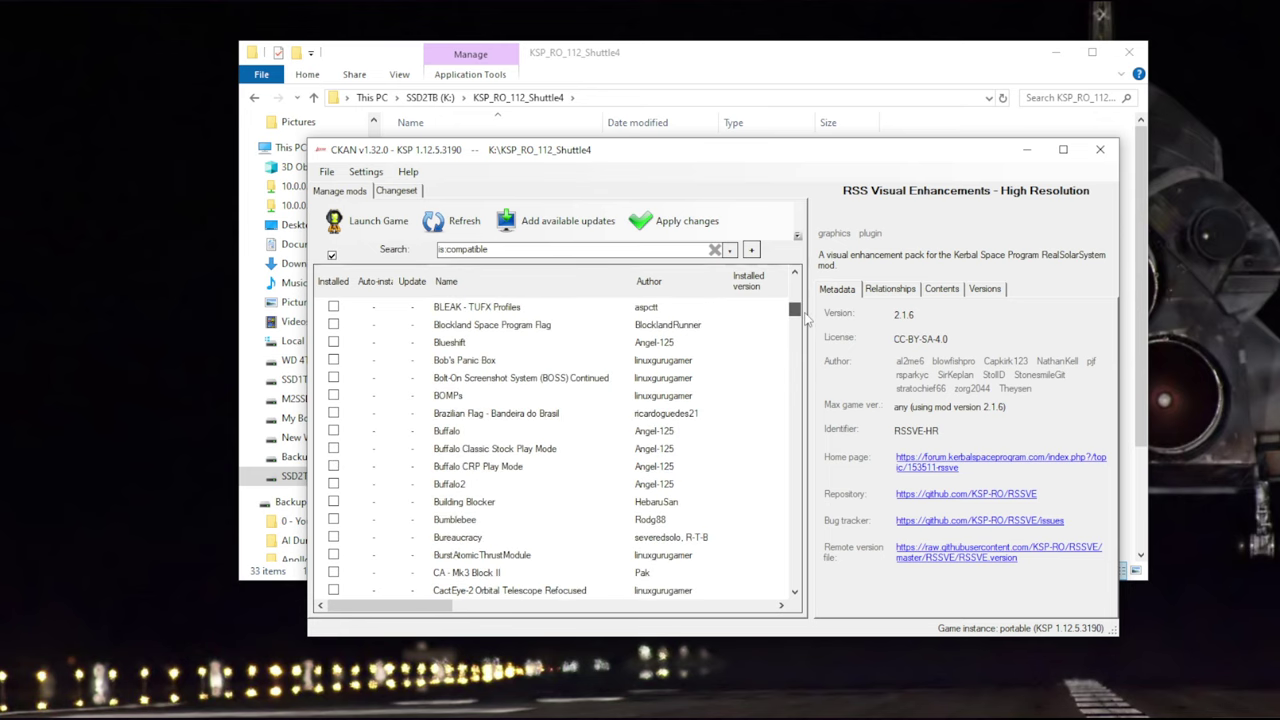
# Review the details of each mod in the pending changeset, from Custom Pre Launch Checks to CanaveralPads, and apply the changes.
pyautogui.click(396, 190)
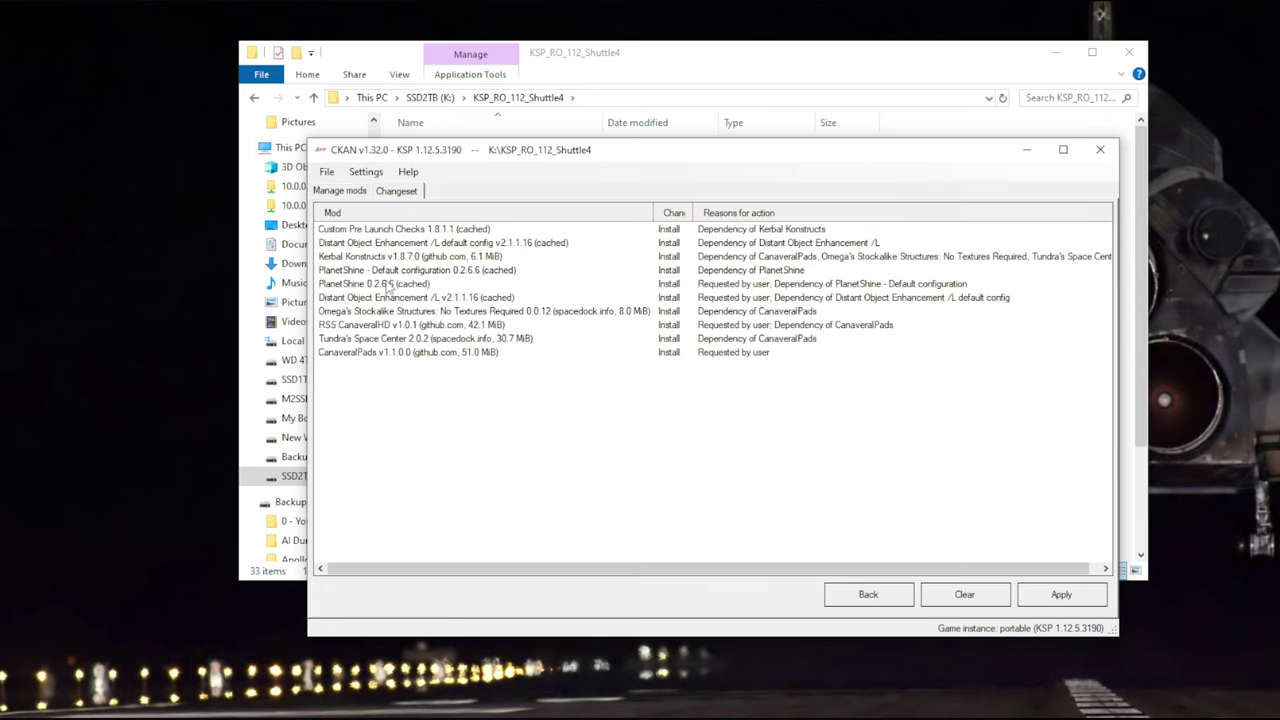
pyautogui.click(385, 233)
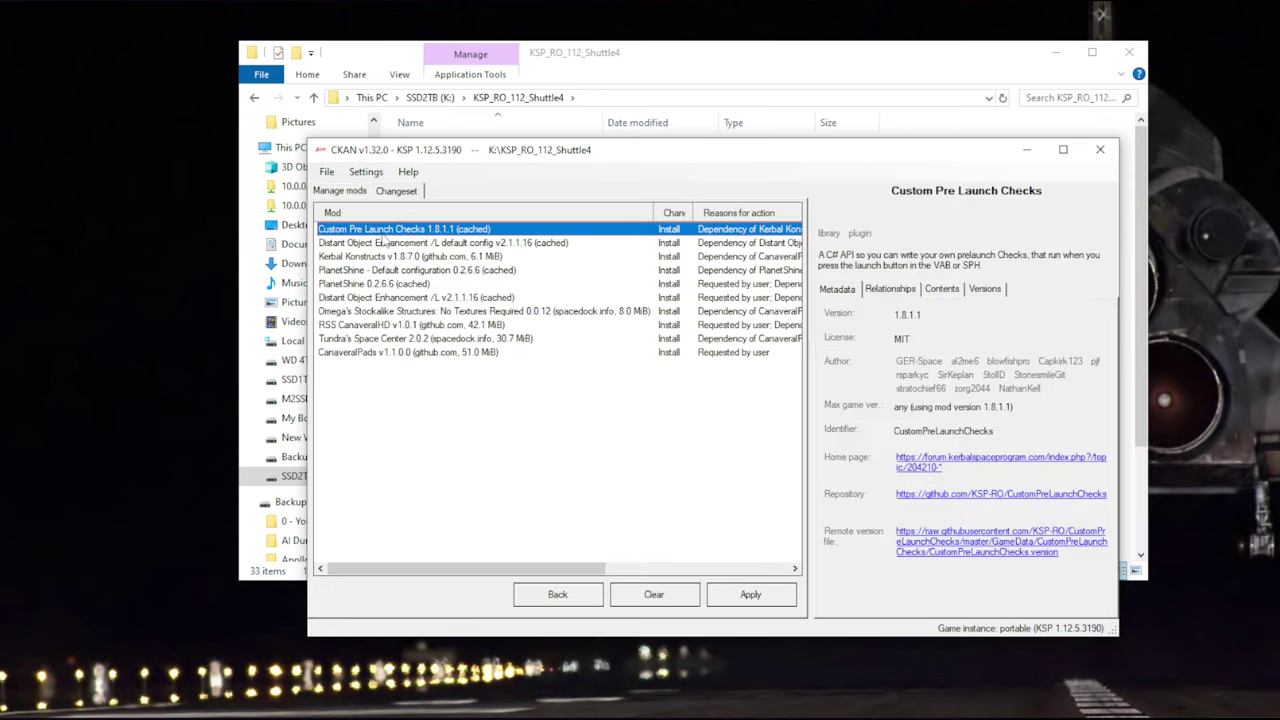
pyautogui.click(381, 244)
pyautogui.click(380, 257)
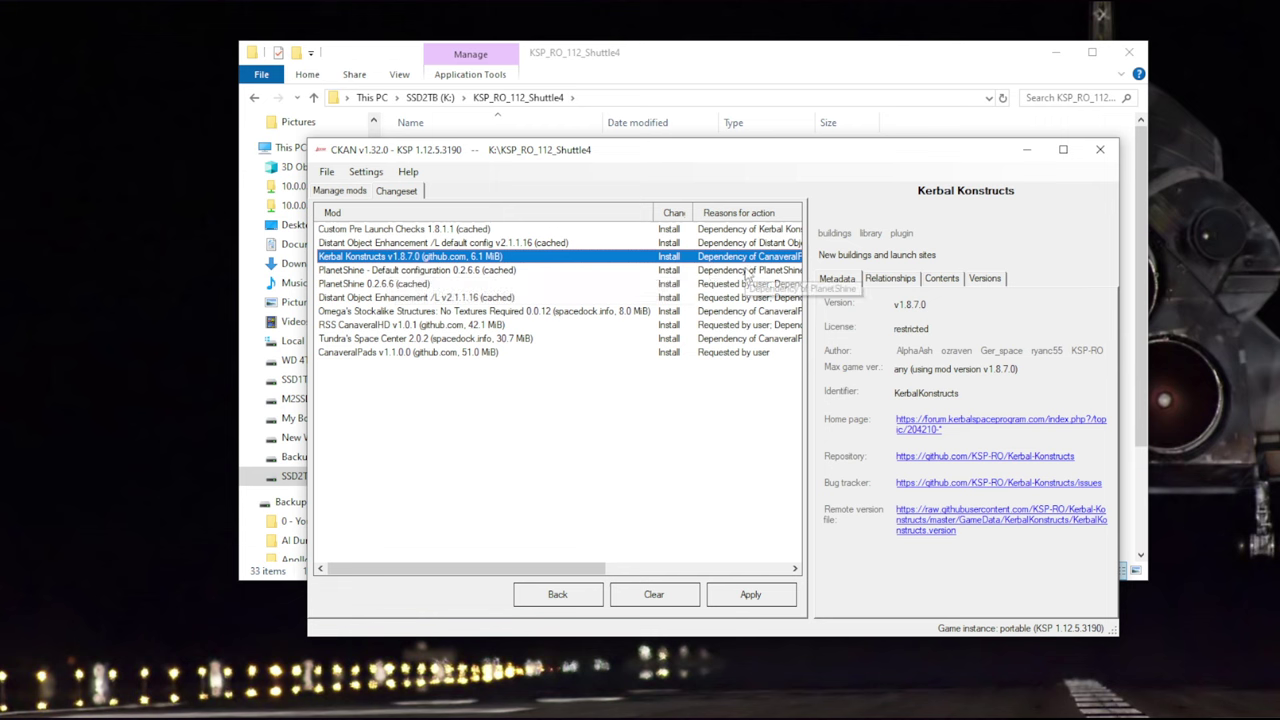
pyautogui.click(345, 272)
pyautogui.click(360, 285)
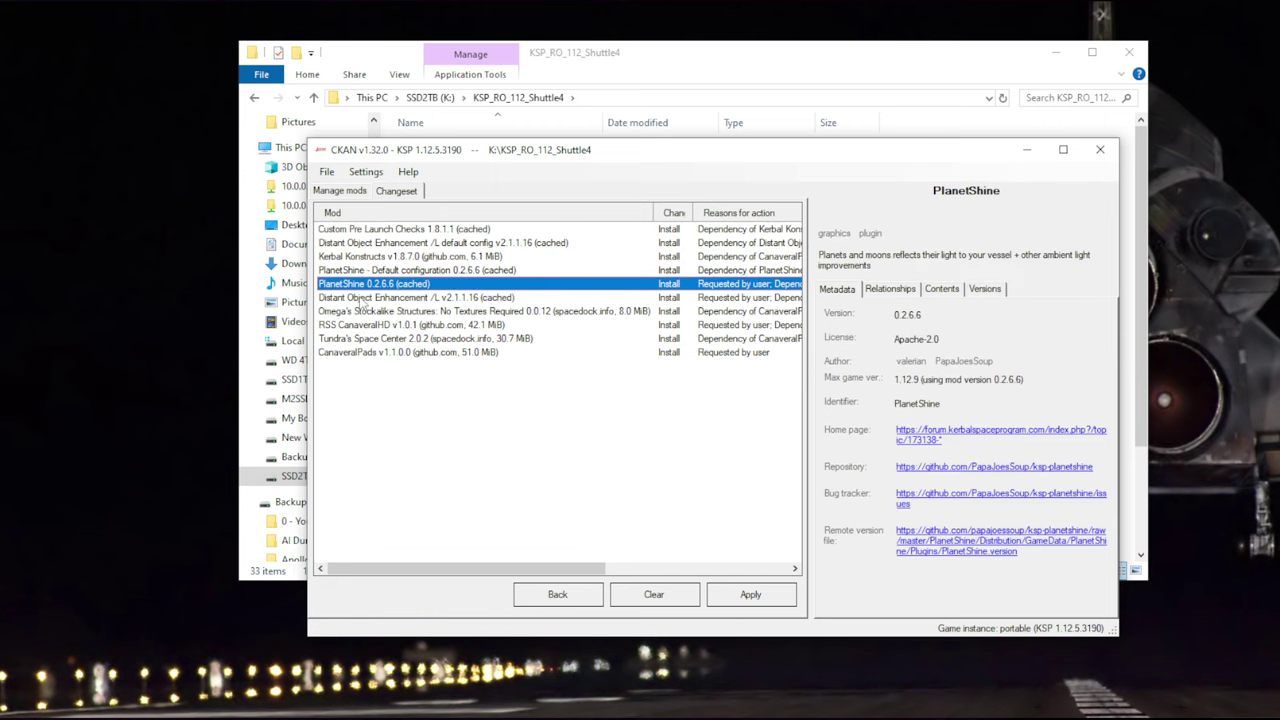
pyautogui.click(362, 298)
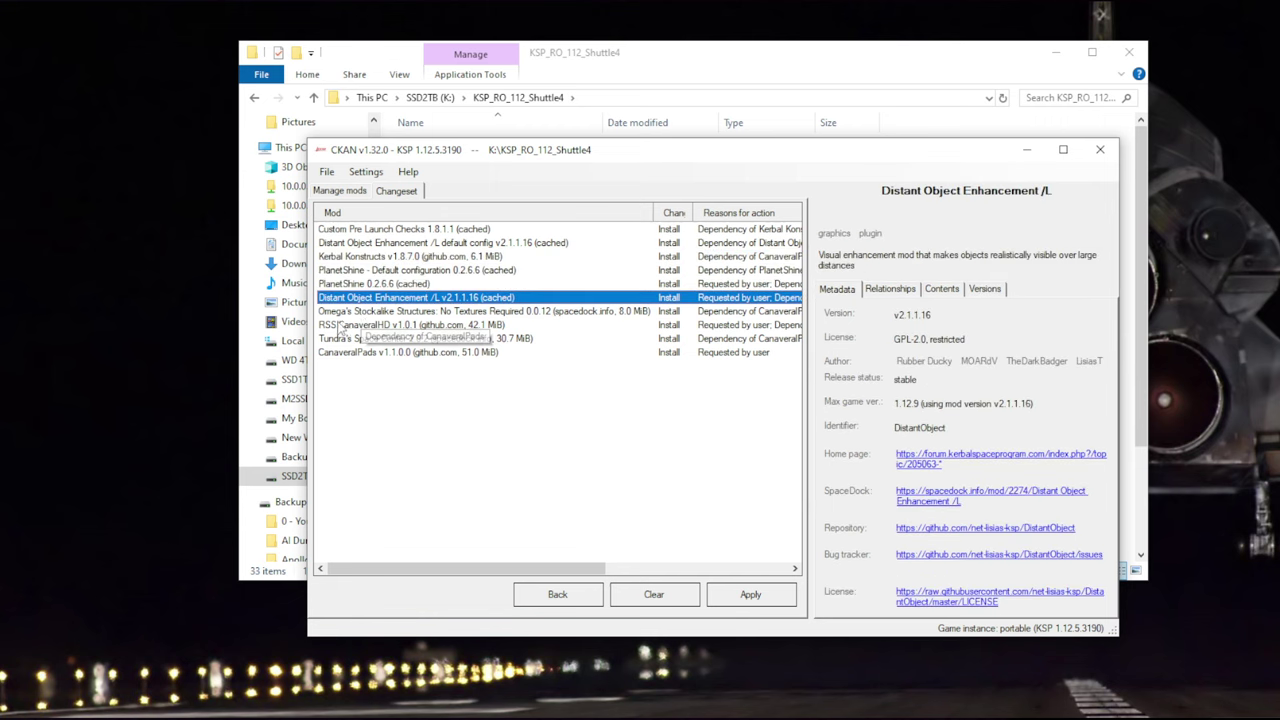
pyautogui.click(340, 312)
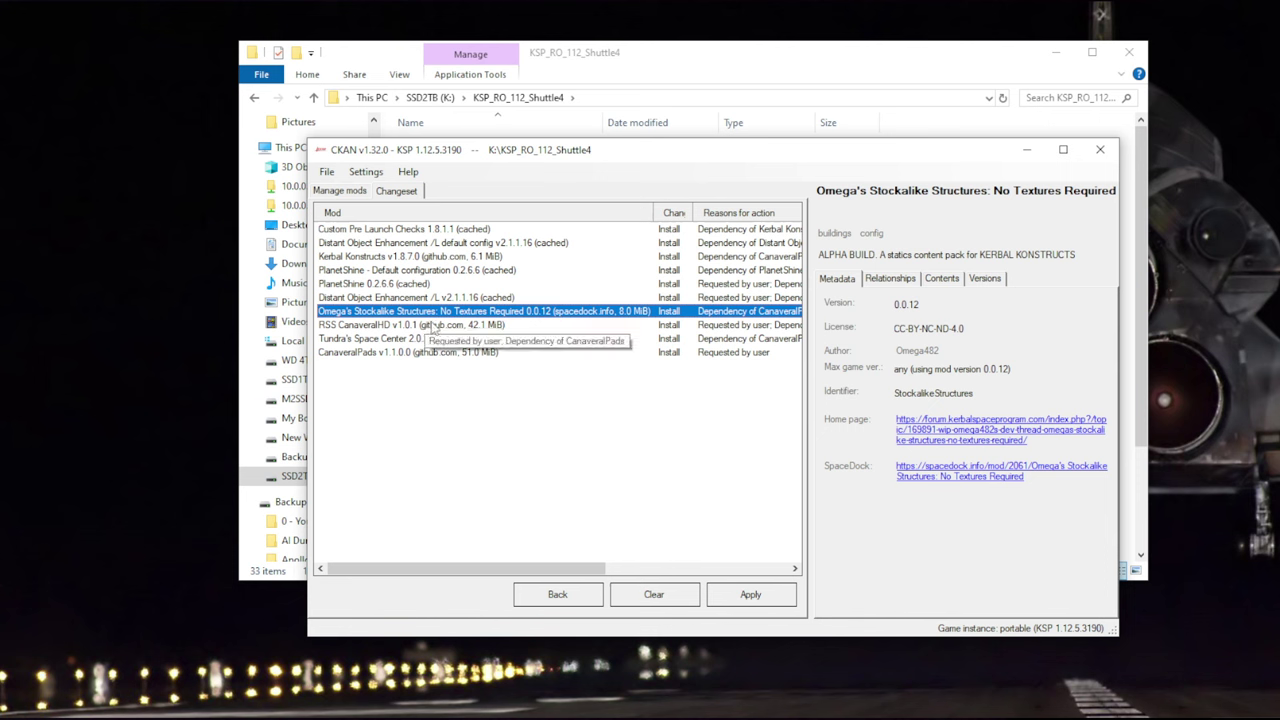
pyautogui.click(380, 327)
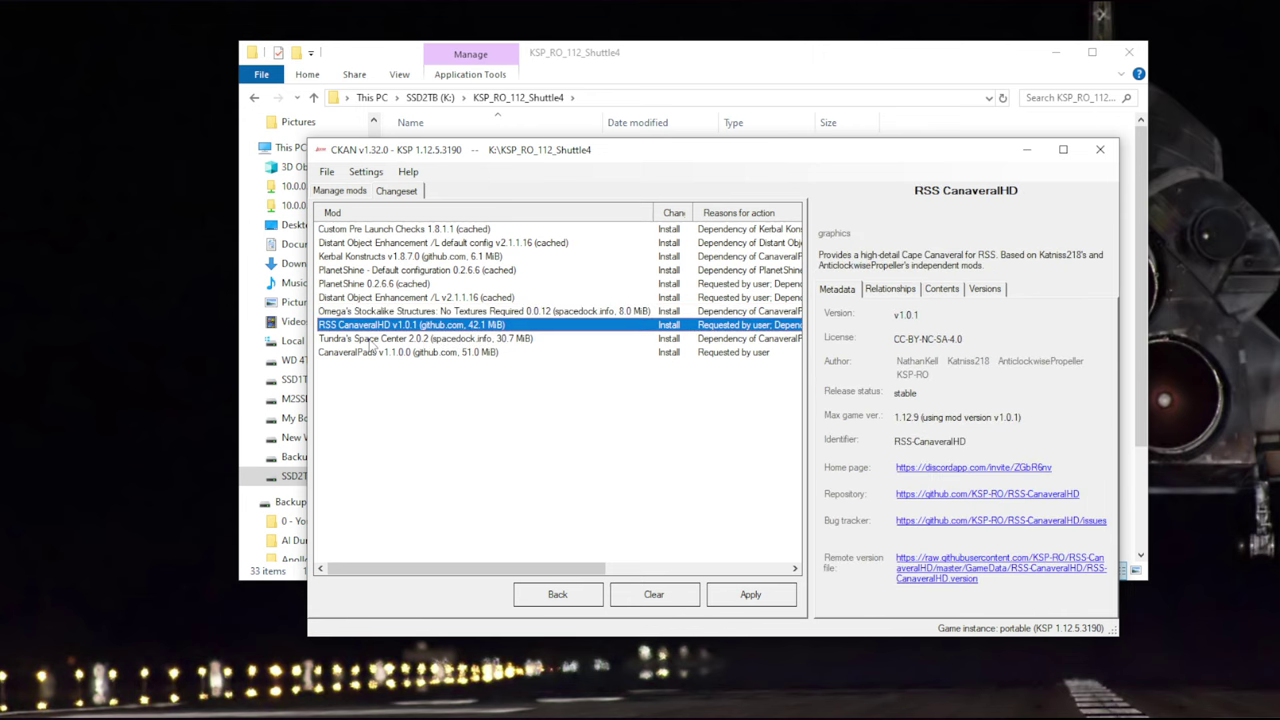
pyautogui.click(354, 345)
pyautogui.click(368, 356)
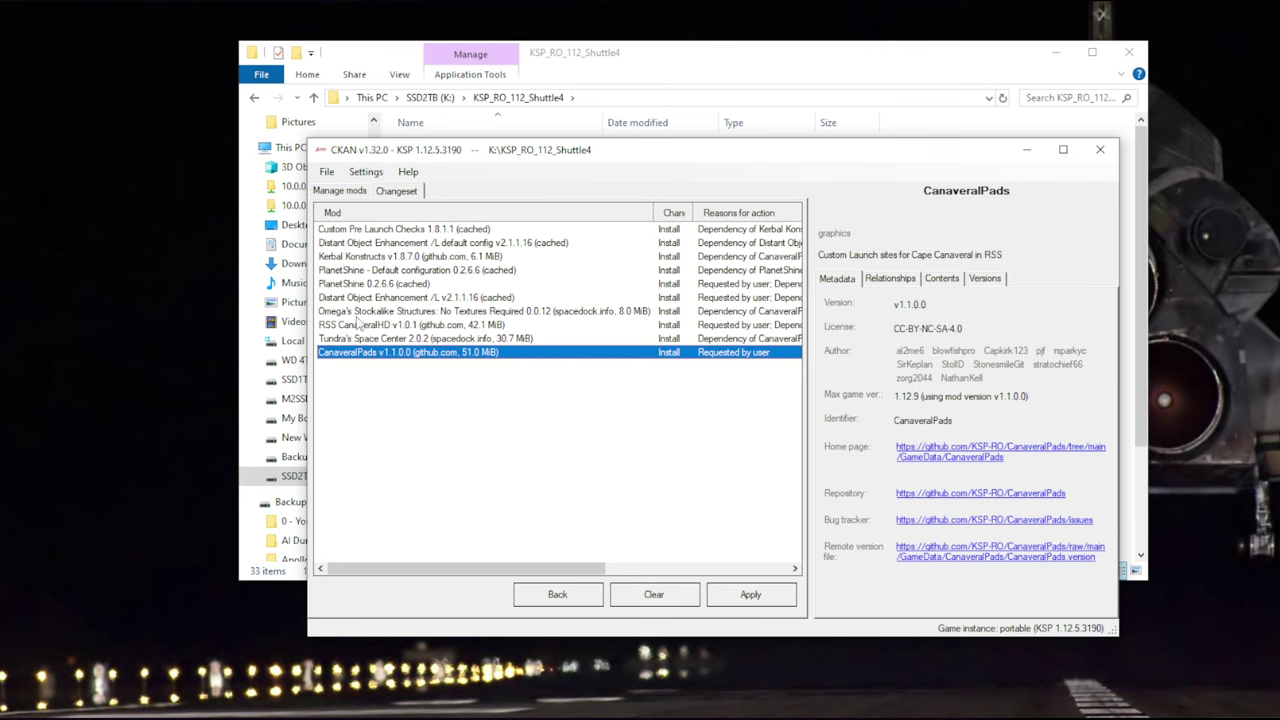
pyautogui.click(750, 594)
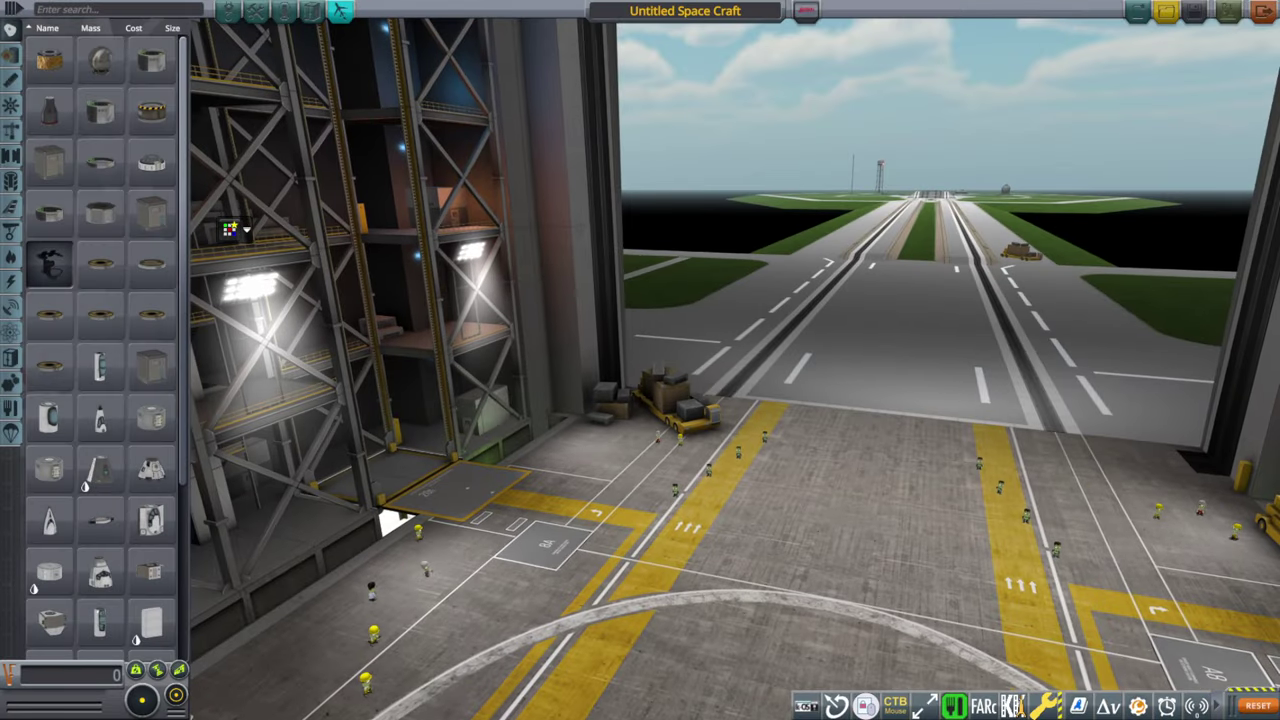
# Find LC-39A among the Kerbal Konstructs launch sites, open its base and set it as the launch site.
pyautogui.click(1013, 706)
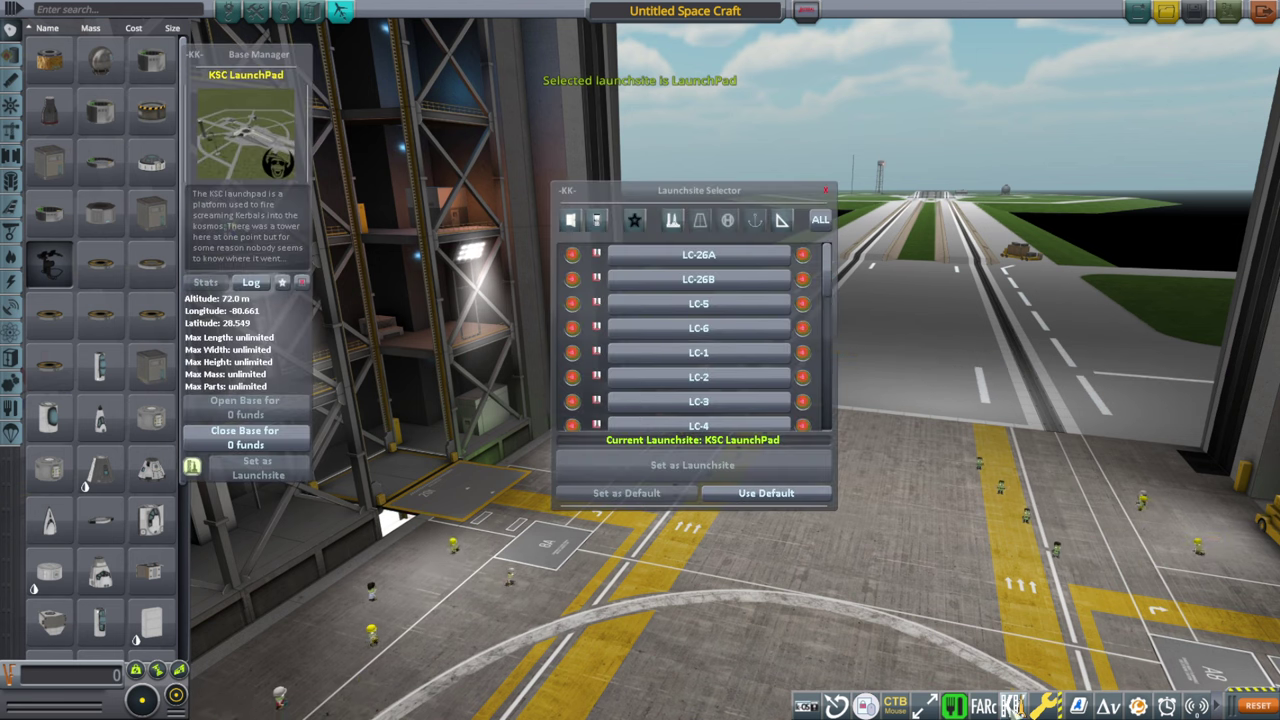
pyautogui.click(1013, 706)
pyautogui.click(1013, 706)
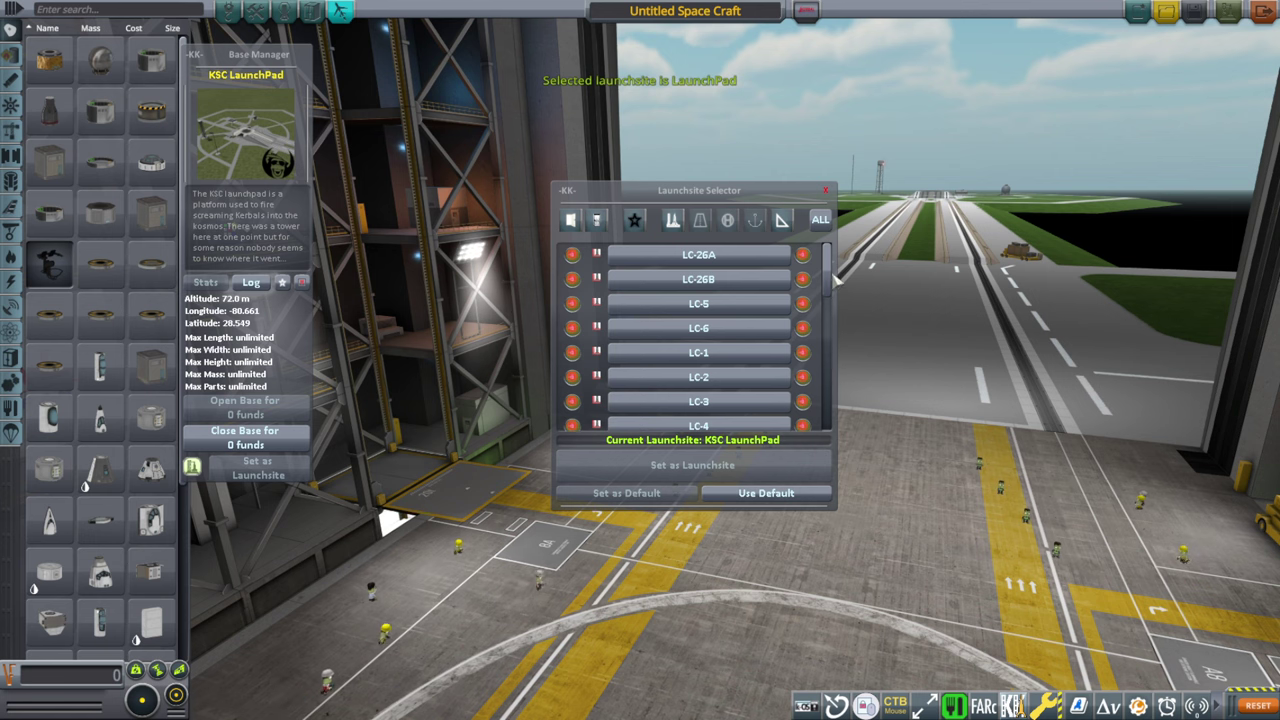
pyautogui.moveTo(829, 276); pyautogui.dragTo(838, 412)
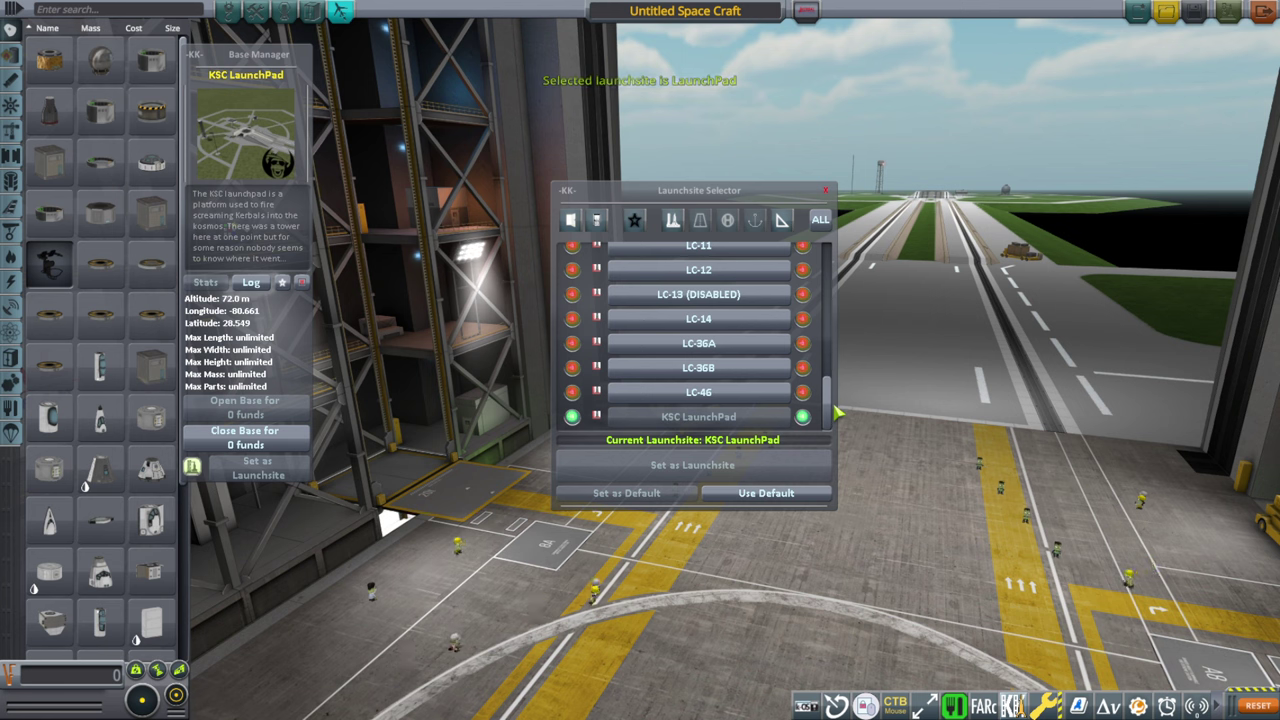
pyautogui.moveTo(838, 412); pyautogui.dragTo(843, 346)
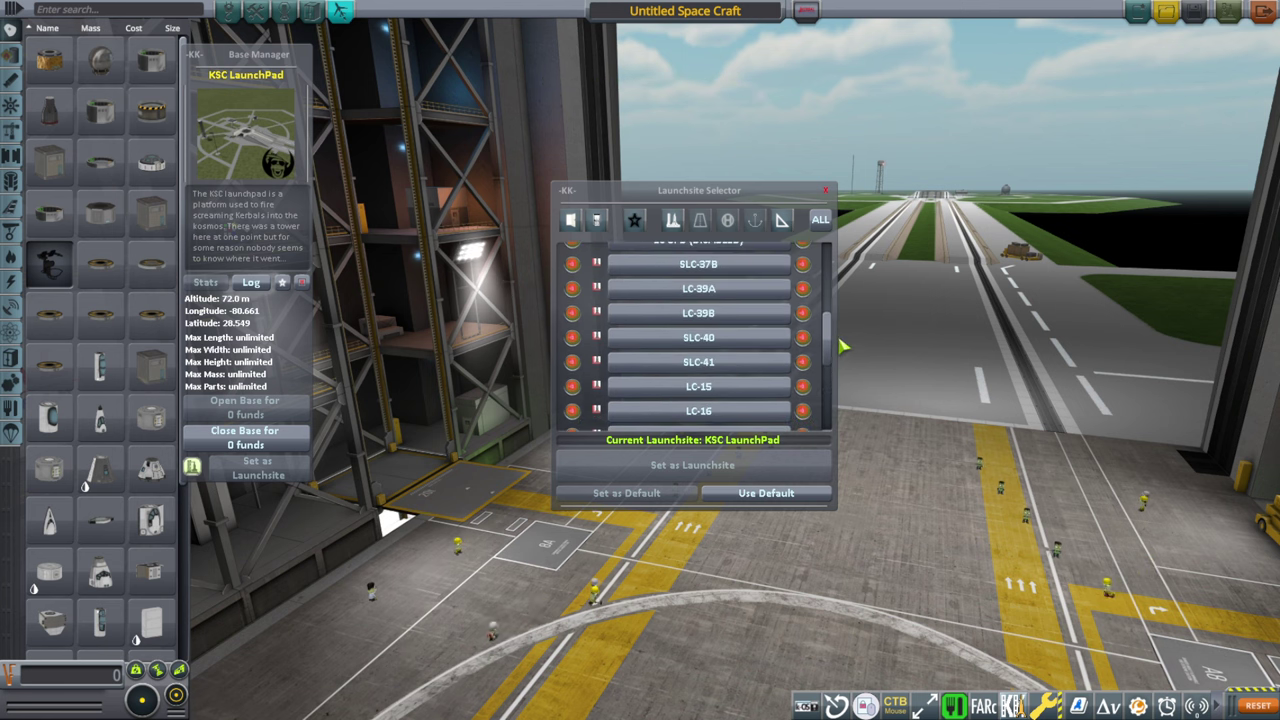
pyautogui.click(702, 289)
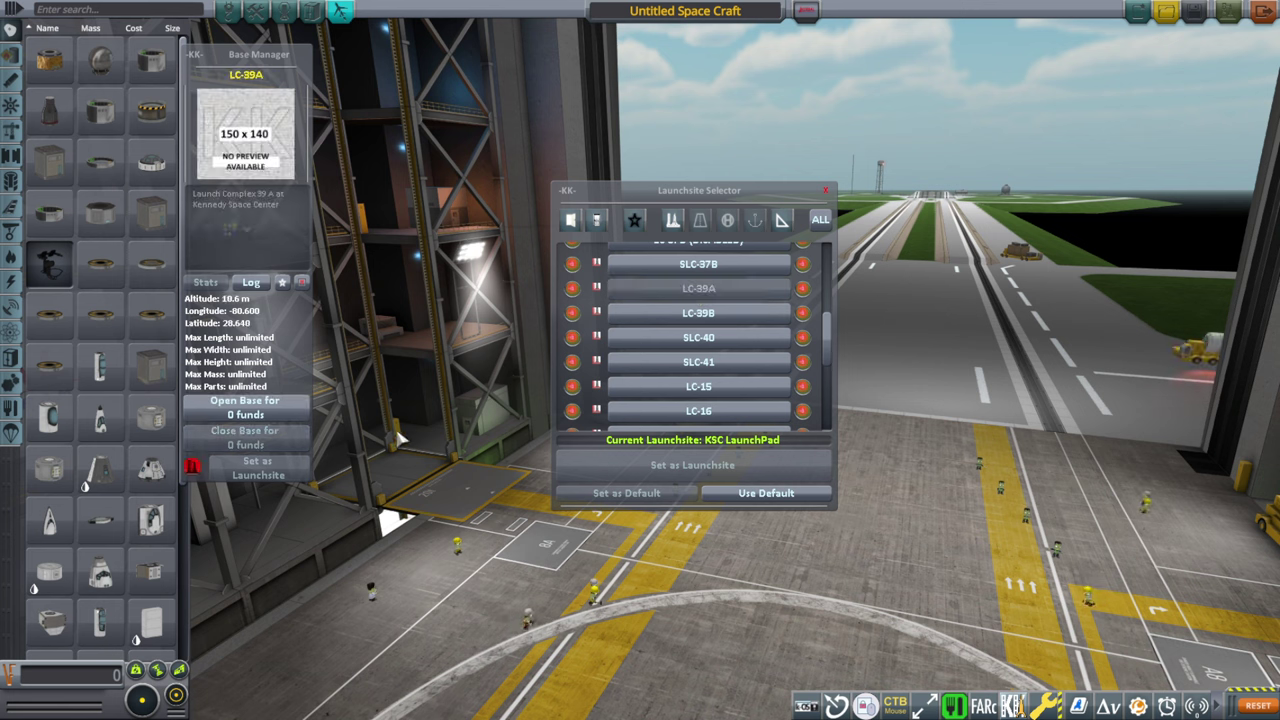
pyautogui.click(244, 407)
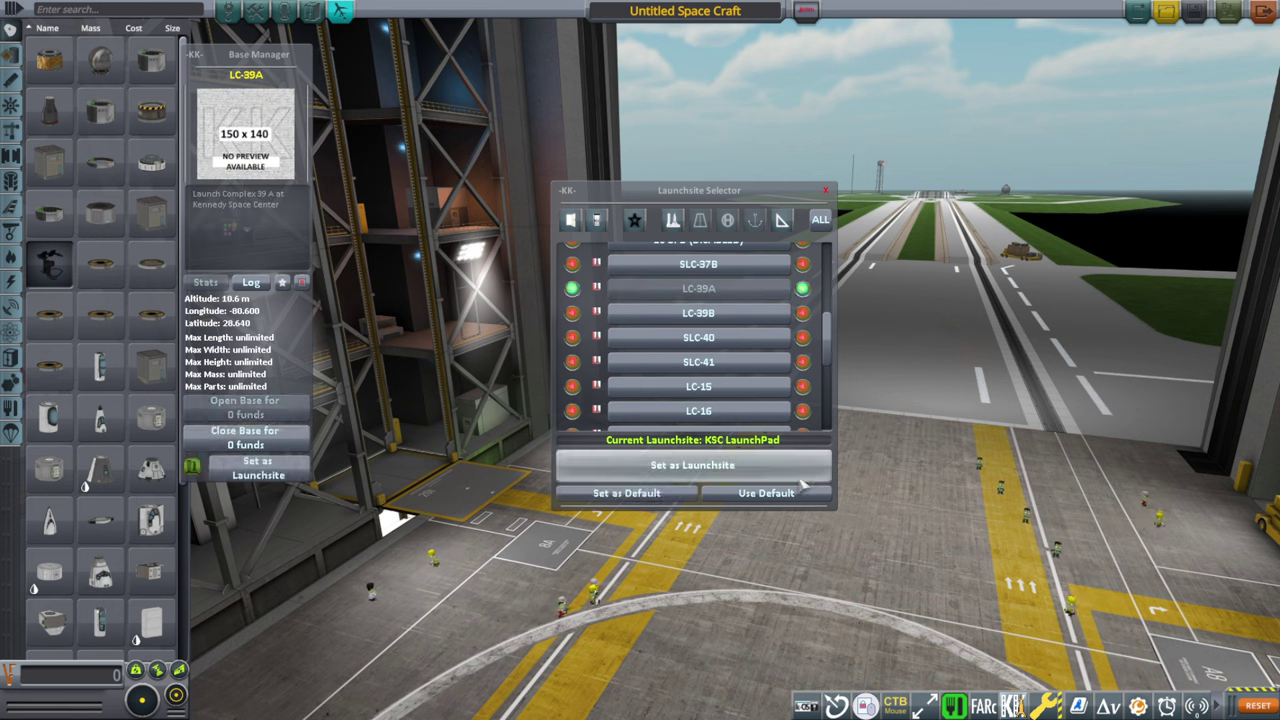
pyautogui.click(796, 470)
pyautogui.click(826, 190)
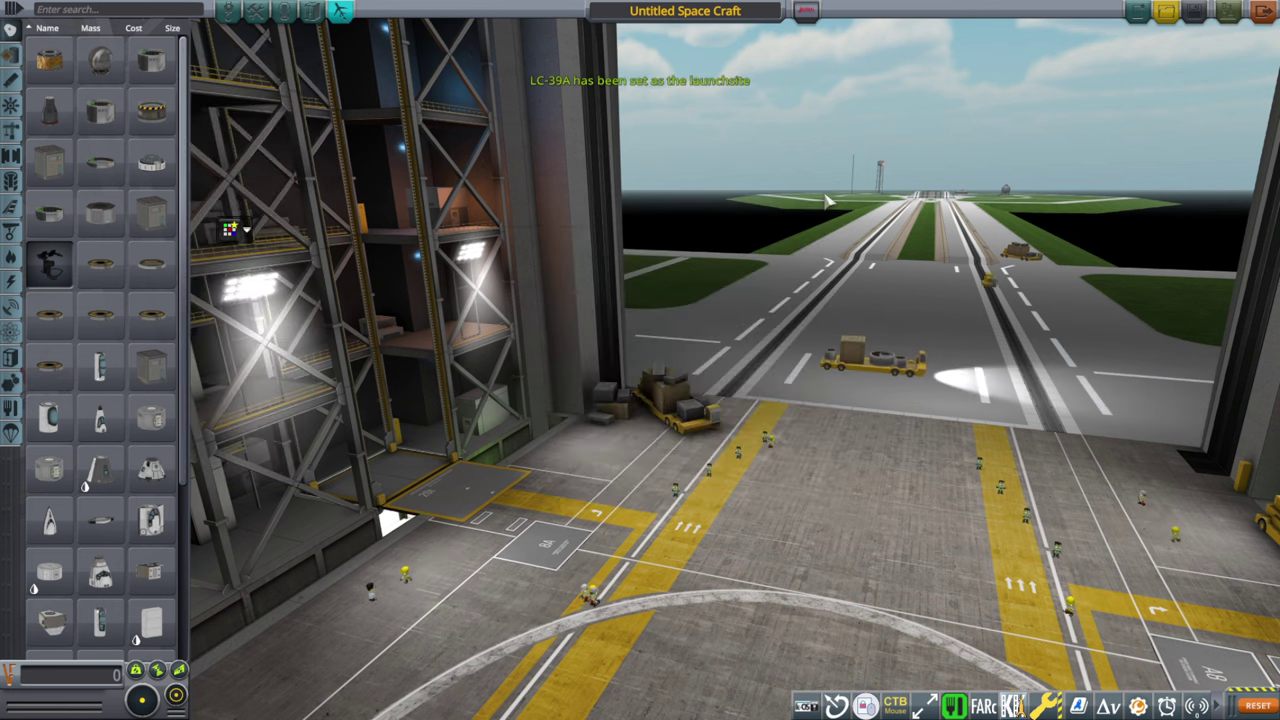
# Load the saved Shuttle craft from the VAB list and launch it.
pyautogui.click(1166, 11)
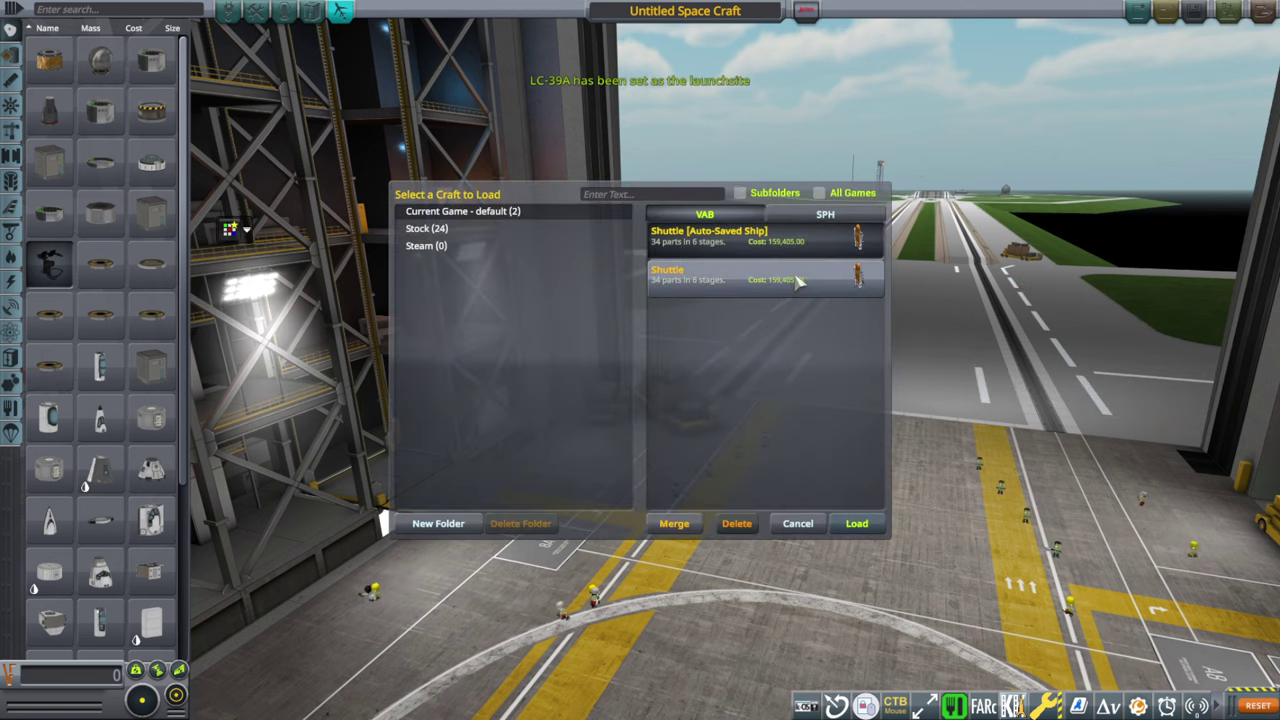
pyautogui.click(856, 523)
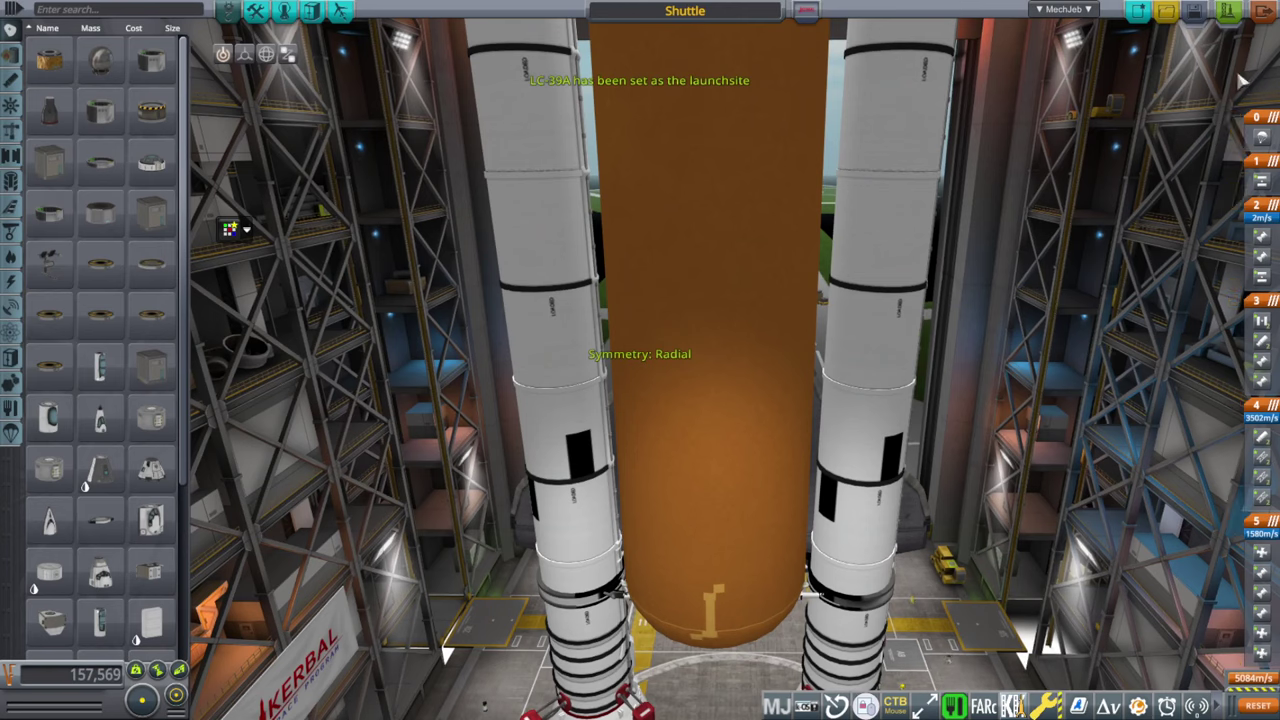
pyautogui.click(1228, 11)
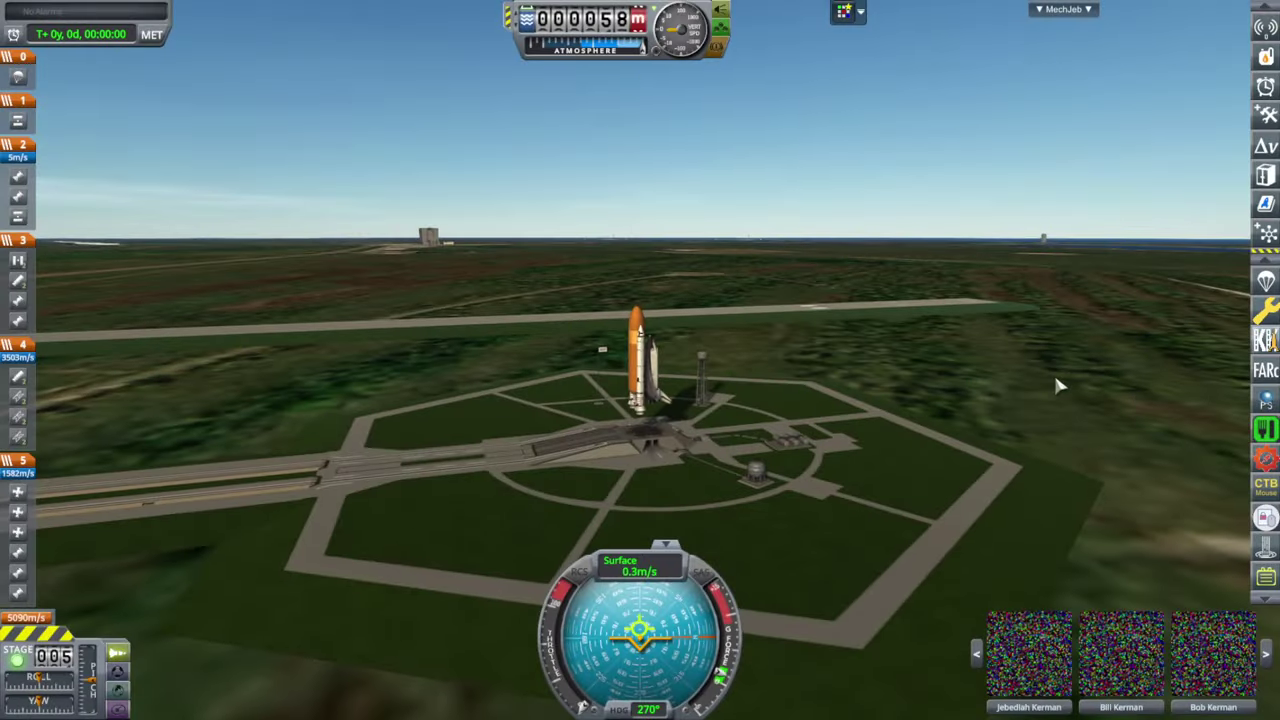
# Look around the launch pad from several angles and revert the flight to vehicle assembly.
pyautogui.moveTo(1060, 385); pyautogui.dragTo(666, 543)
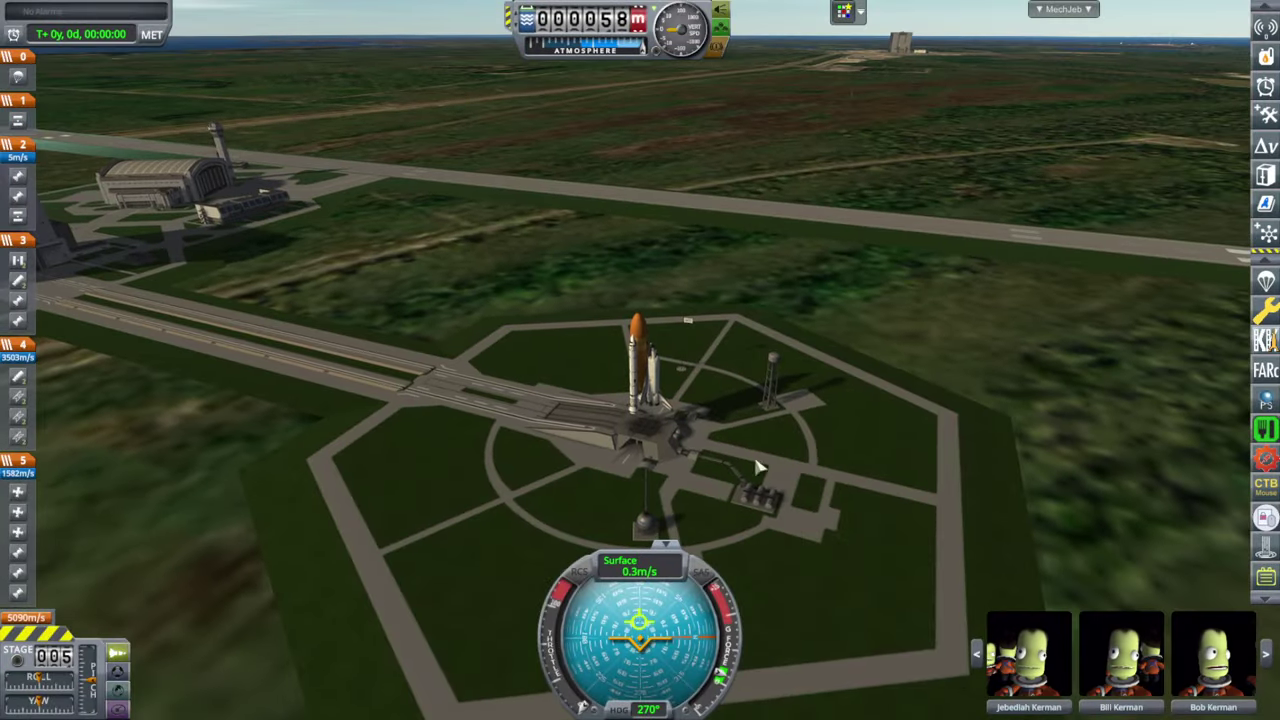
pyautogui.moveTo(760, 467); pyautogui.dragTo(980, 434)
pyautogui.moveTo(780, 389); pyautogui.dragTo(995, 385)
pyautogui.press('Escape')
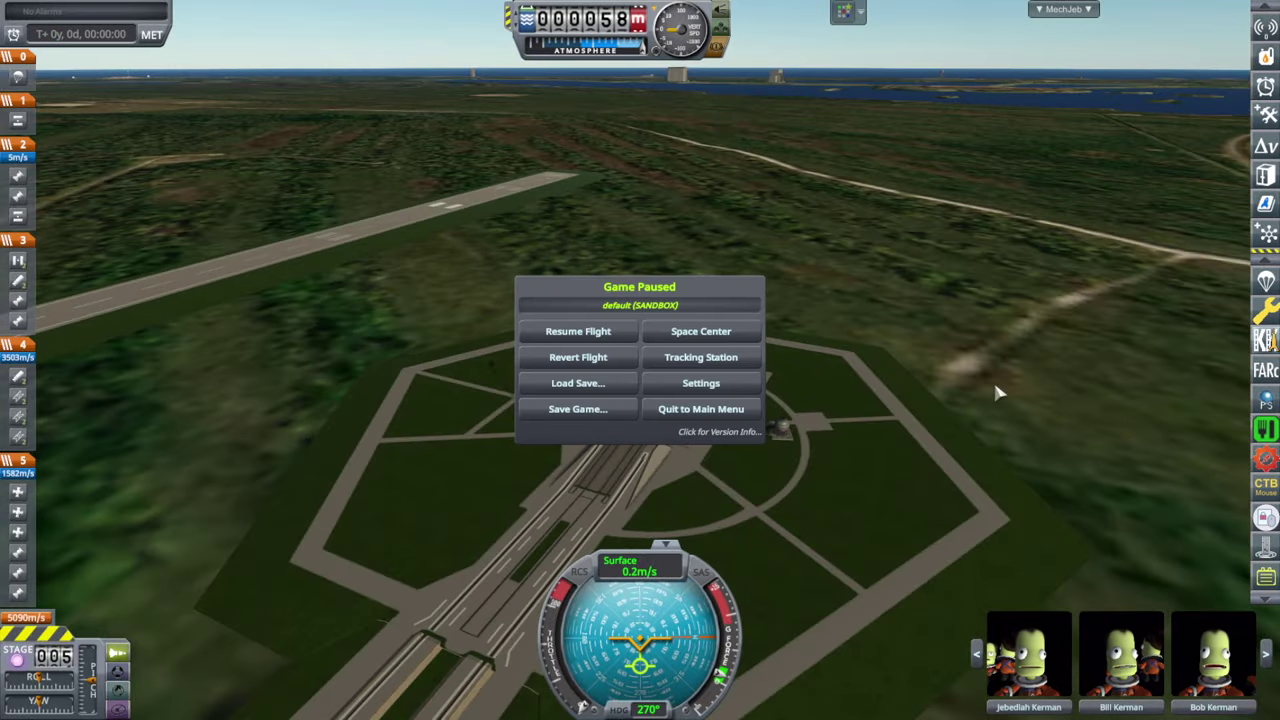
pyautogui.click(605, 362)
pyautogui.click(640, 395)
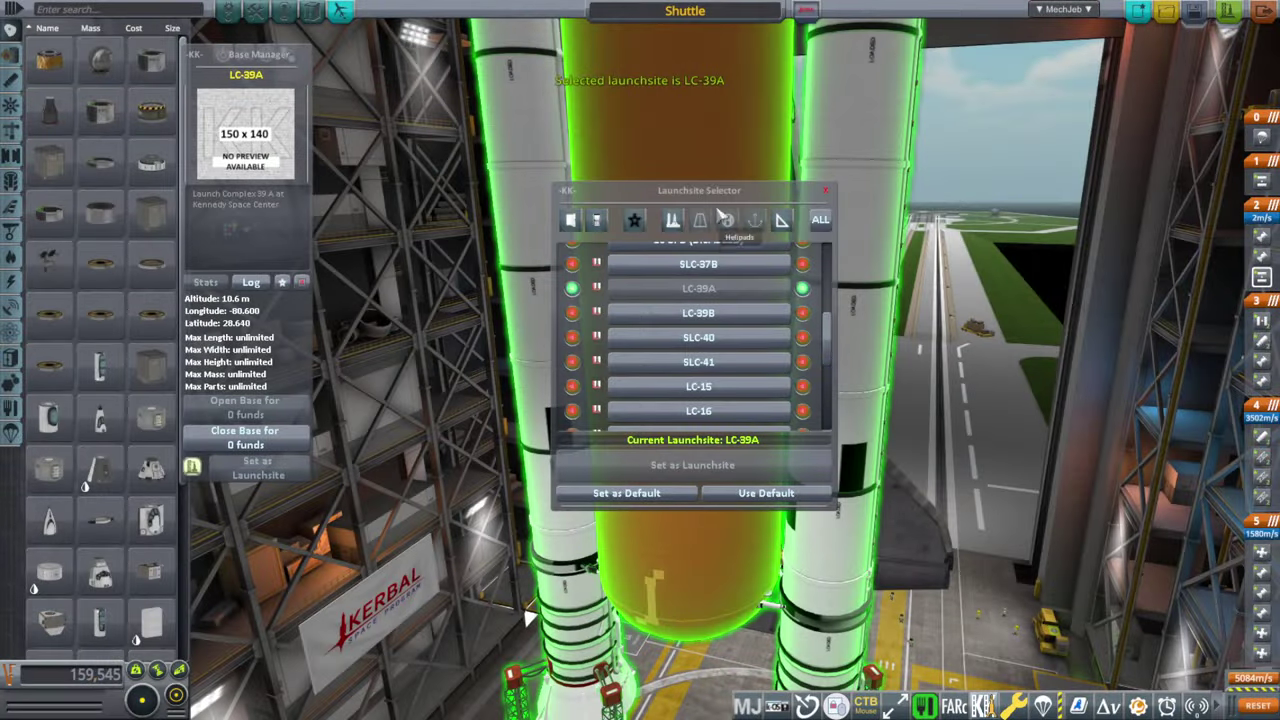
# Switch the launch site to KSC LaunchPad in the launch site selector.
pyautogui.moveTo(730, 190); pyautogui.dragTo(1035, 178)
pyautogui.scroll(-3, 1088, 342)
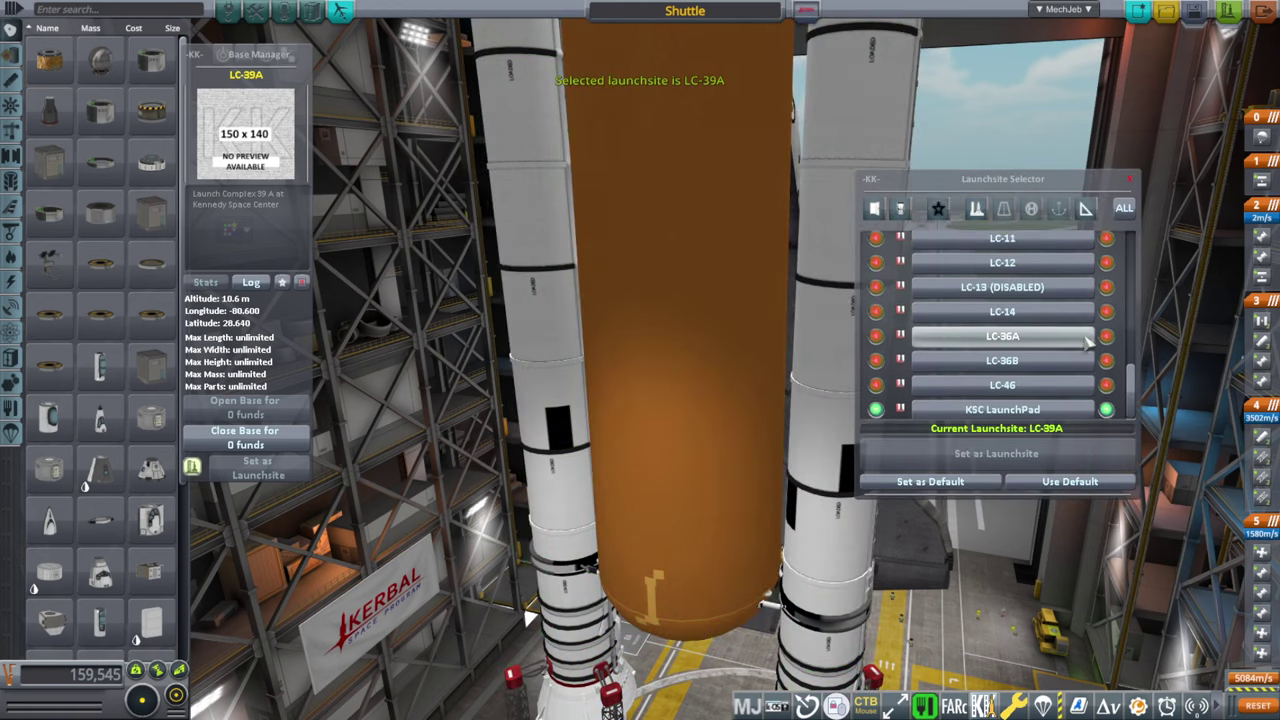
pyautogui.click(1002, 409)
pyautogui.click(996, 453)
# Set LC-39A as the launch site again and launch the Shuttle from it.
pyautogui.scroll(5, 980, 313)
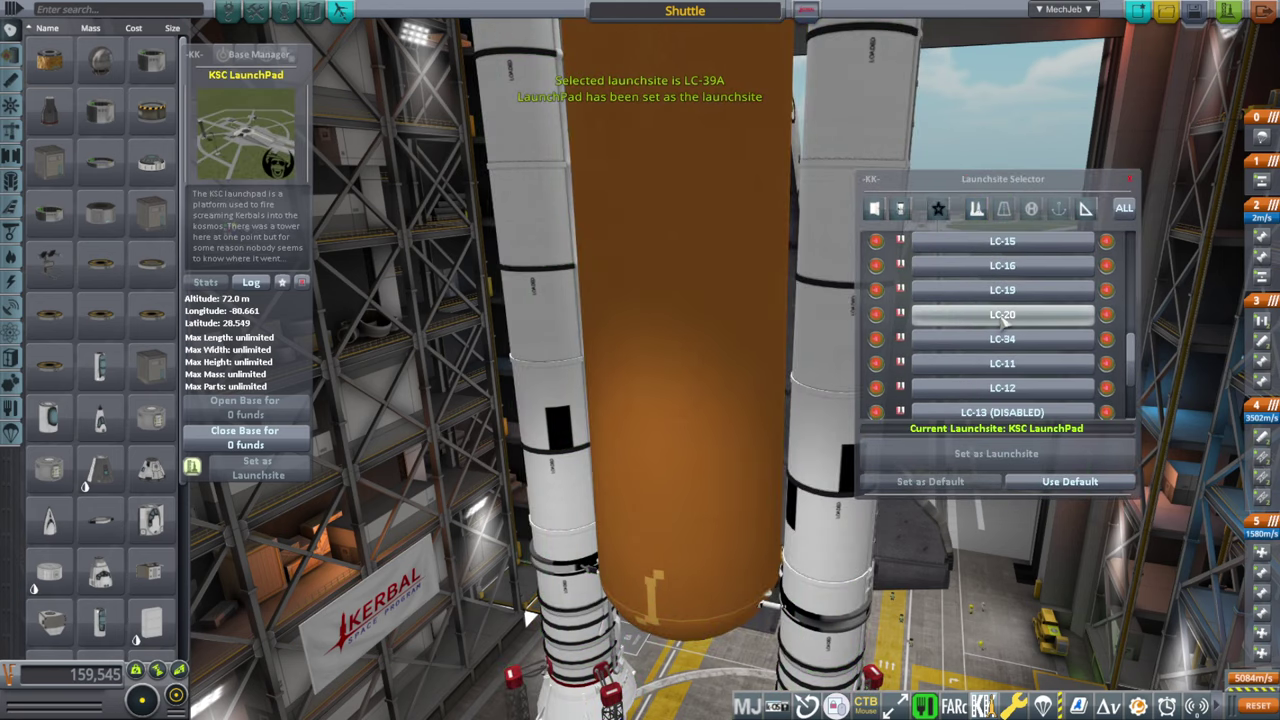
pyautogui.click(1003, 316)
pyautogui.click(985, 455)
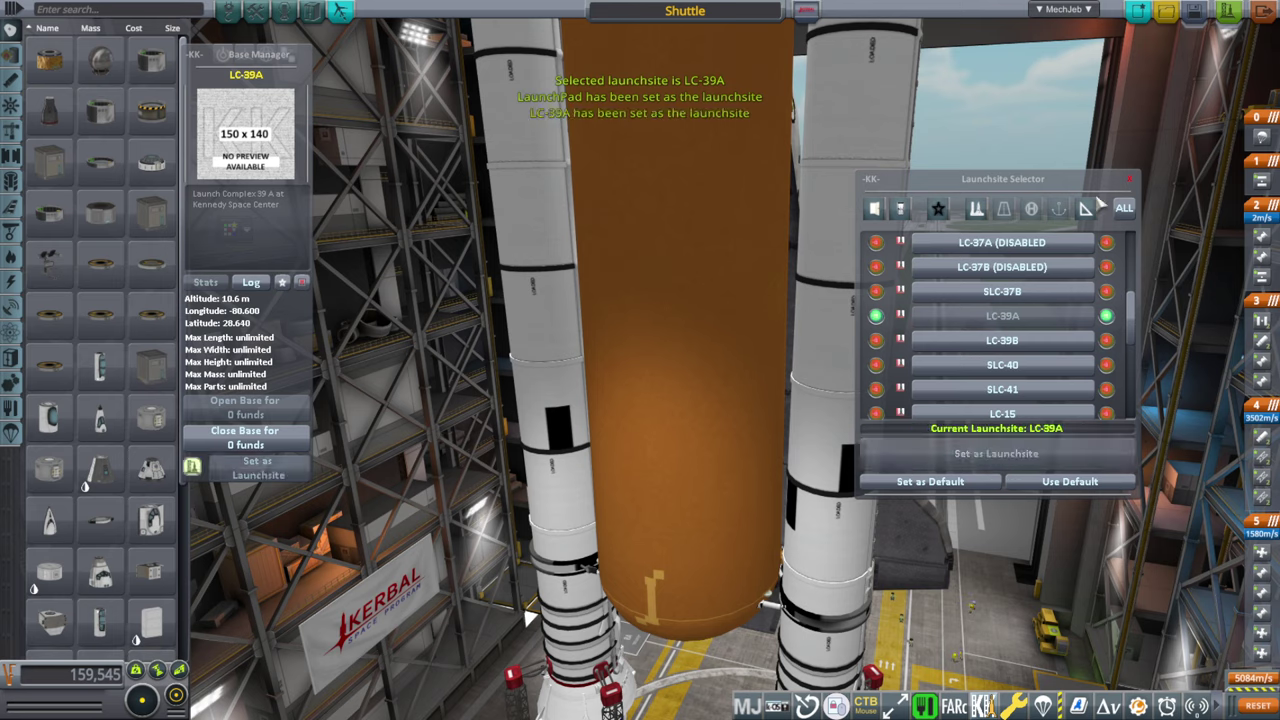
pyautogui.click(1129, 185)
pyautogui.click(1227, 11)
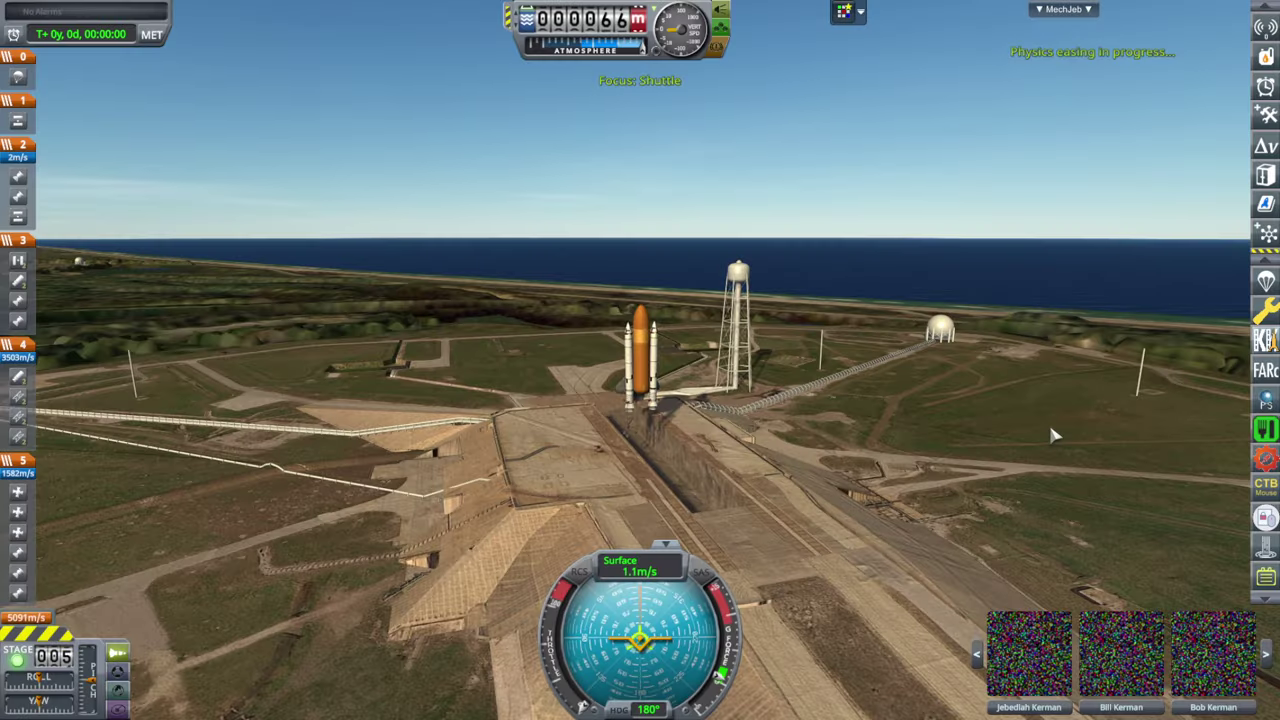
# Examine the LC-39A pad, its water tower and the surrounding terrain around the Shuttle from all sides.
pyautogui.moveTo(1050, 429); pyautogui.dragTo(480, 492)
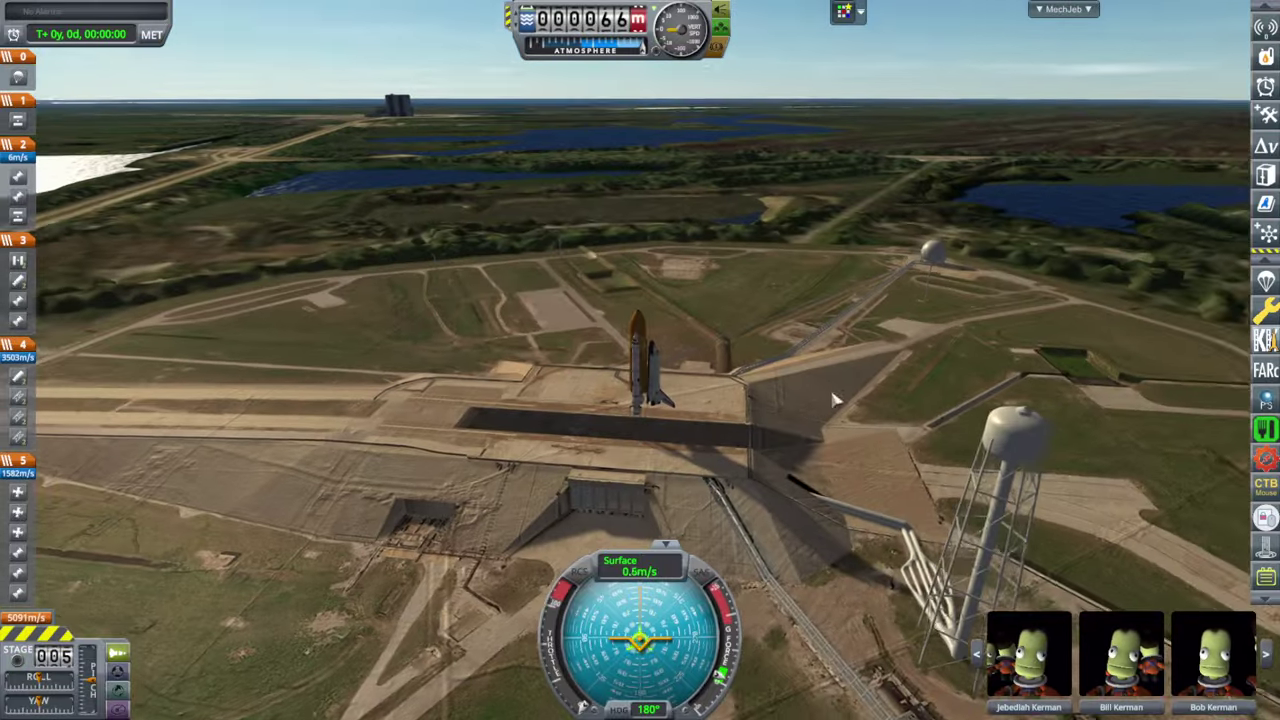
pyautogui.moveTo(834, 400); pyautogui.dragTo(360, 445)
pyautogui.moveTo(660, 436); pyautogui.dragTo(506, 428)
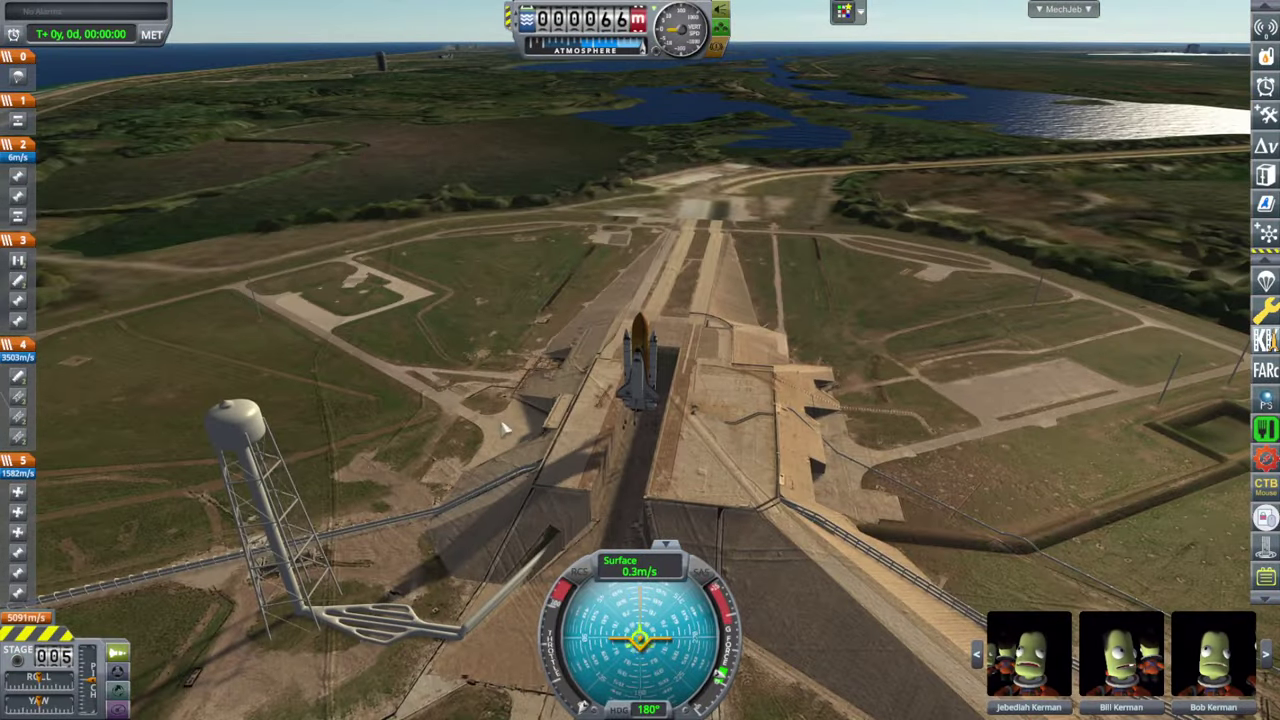
pyautogui.moveTo(680, 340); pyautogui.dragTo(551, 357)
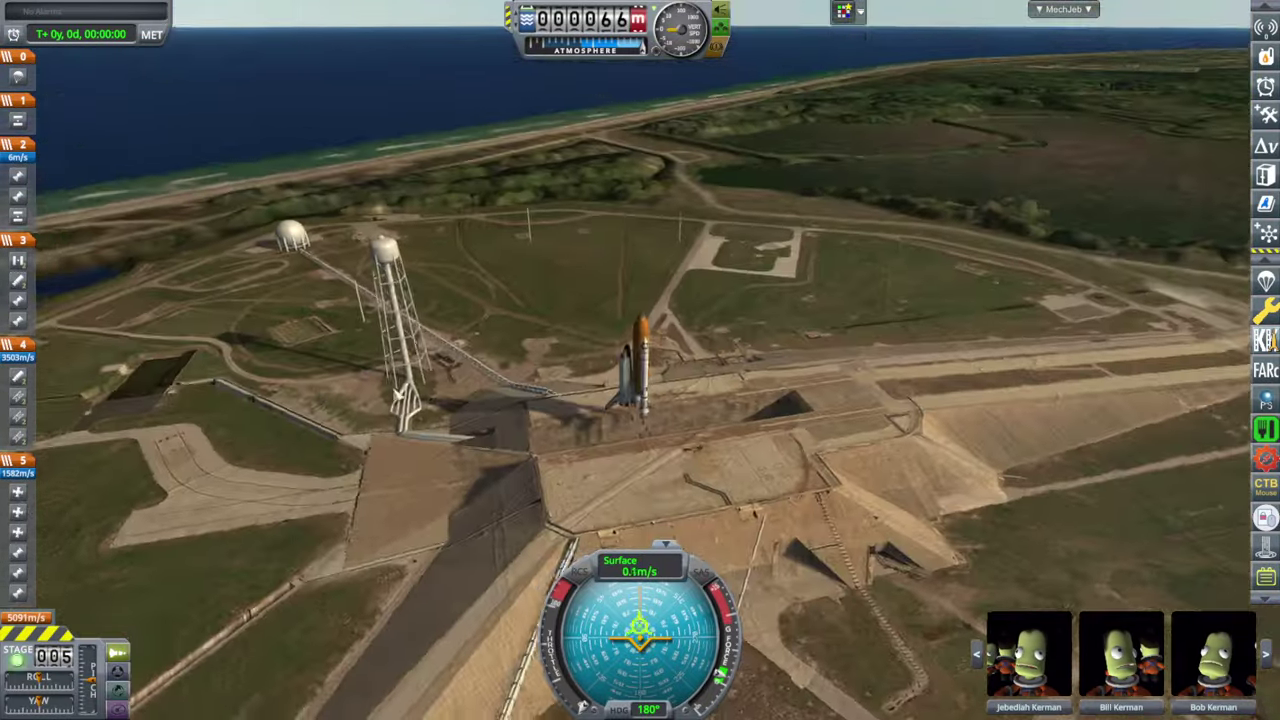
pyautogui.scroll(5, 694, 423)
pyautogui.moveTo(694, 423); pyautogui.dragTo(341, 479)
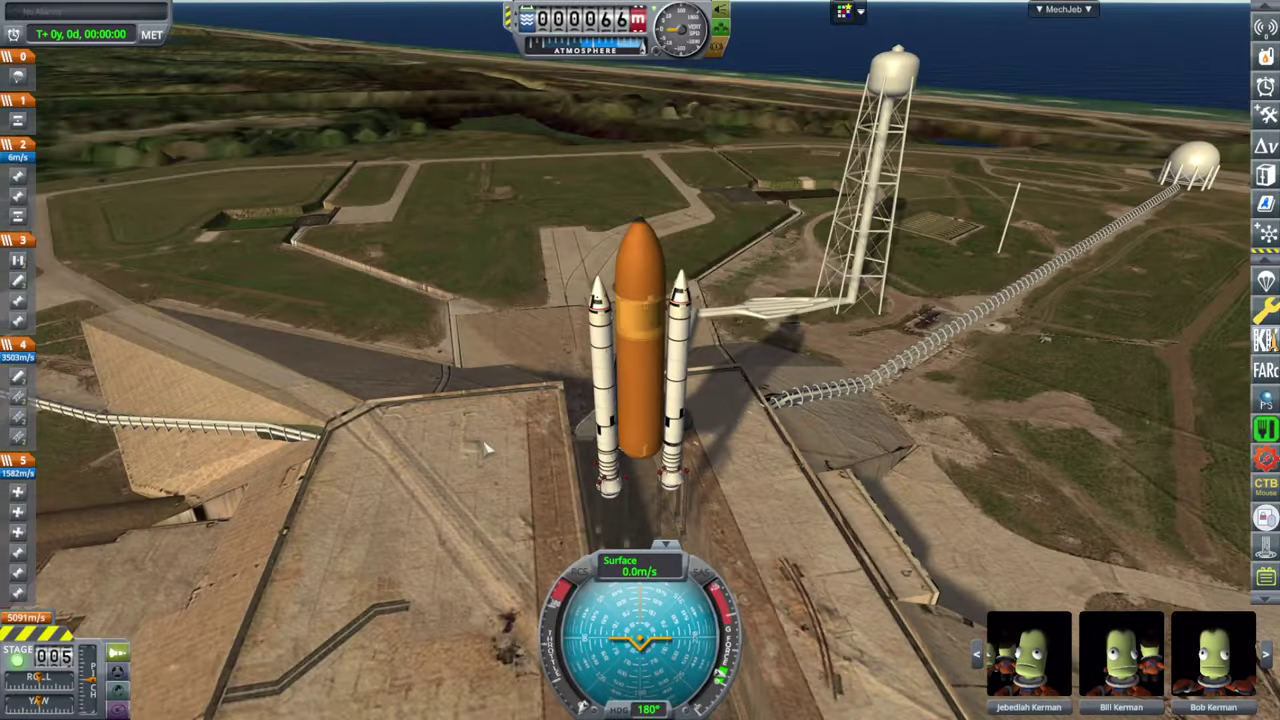
pyautogui.moveTo(487, 449); pyautogui.dragTo(286, 448)
pyautogui.scroll(-5, 289, 446)
pyautogui.moveTo(526, 352); pyautogui.dragTo(458, 352)
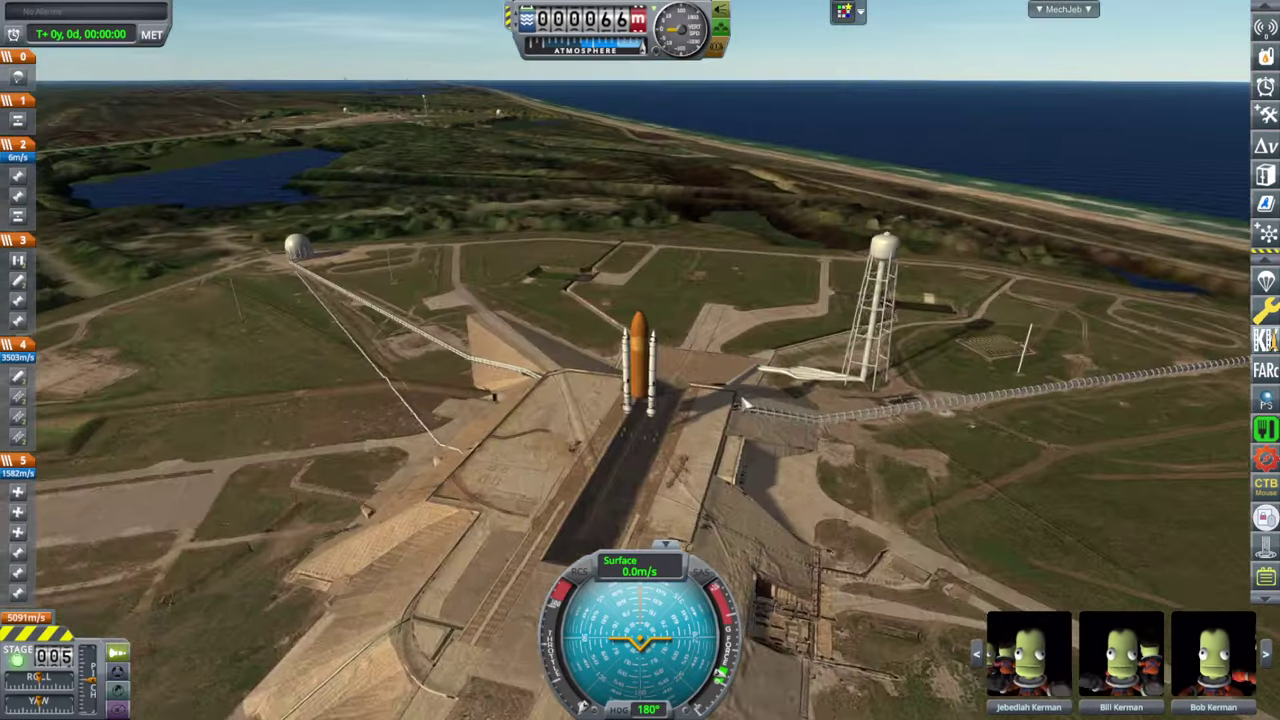
pyautogui.scroll(7, 755, 395)
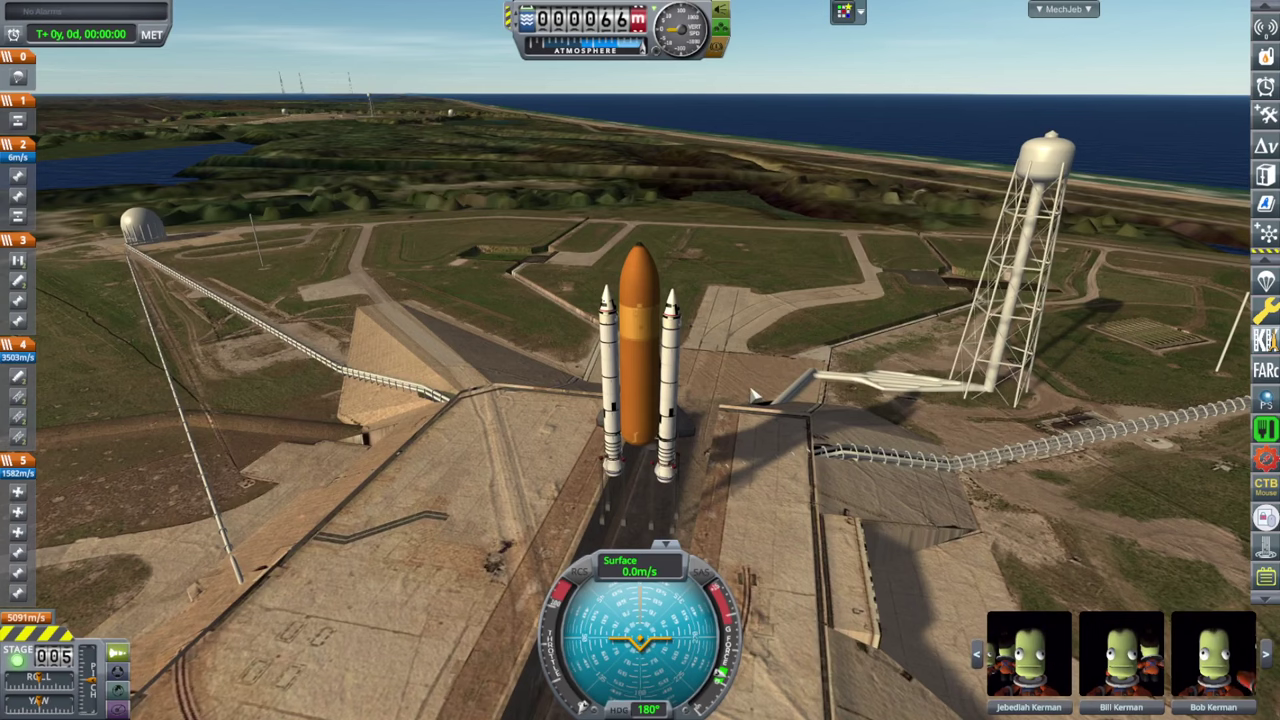
pyautogui.moveTo(778, 428); pyautogui.dragTo(732, 400)
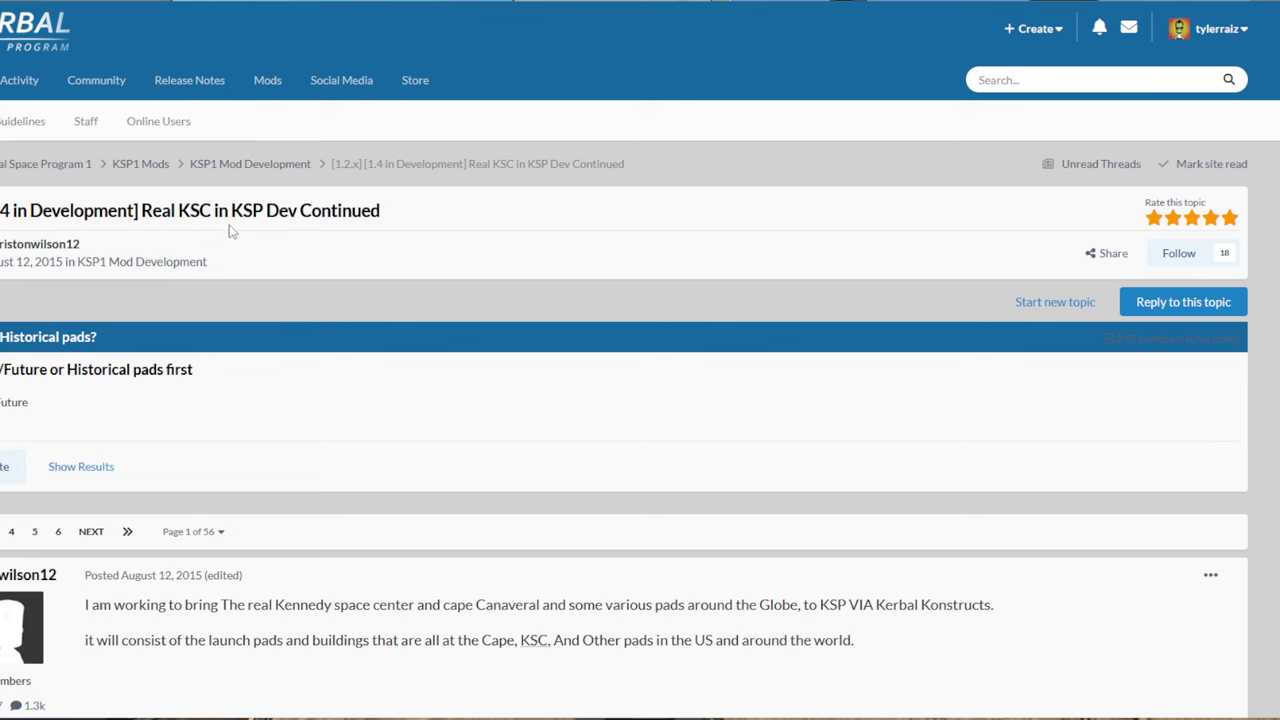
# Read the first post of the Real KSC in KSP forum thread, including its download links, license and credits.
pyautogui.scroll(-3, 338, 240)
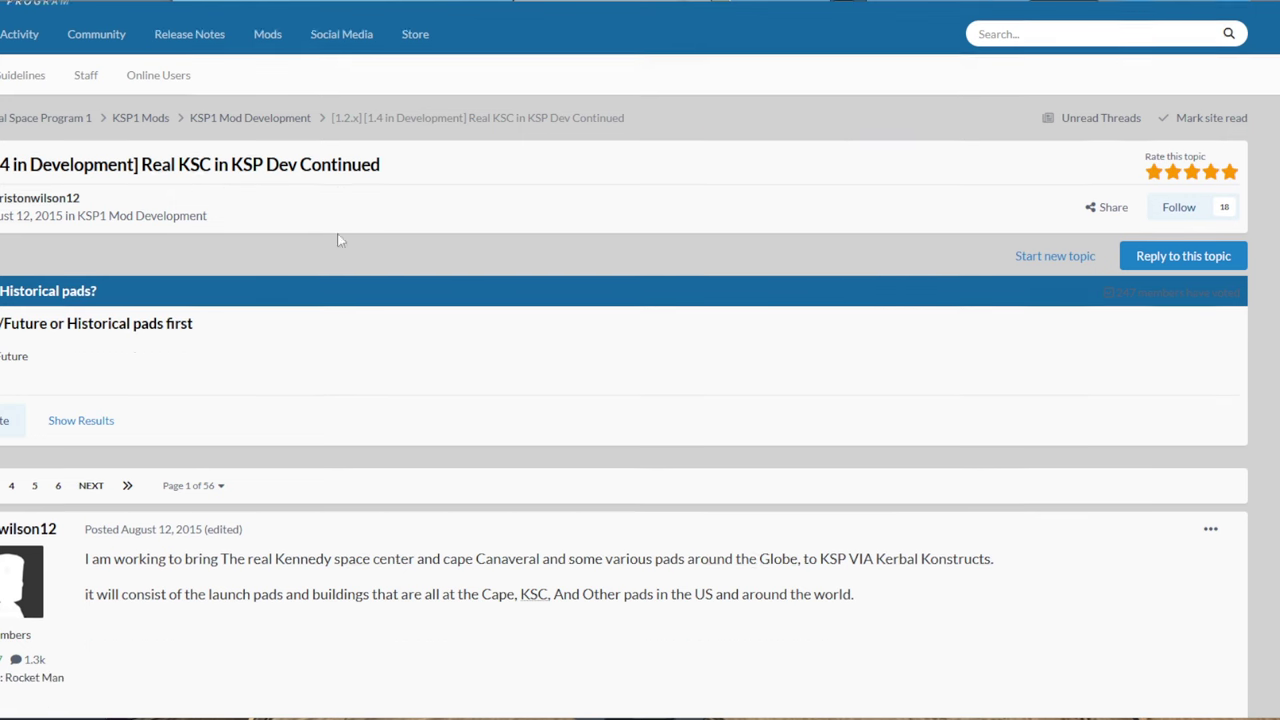
pyautogui.scroll(-4, 180, 173)
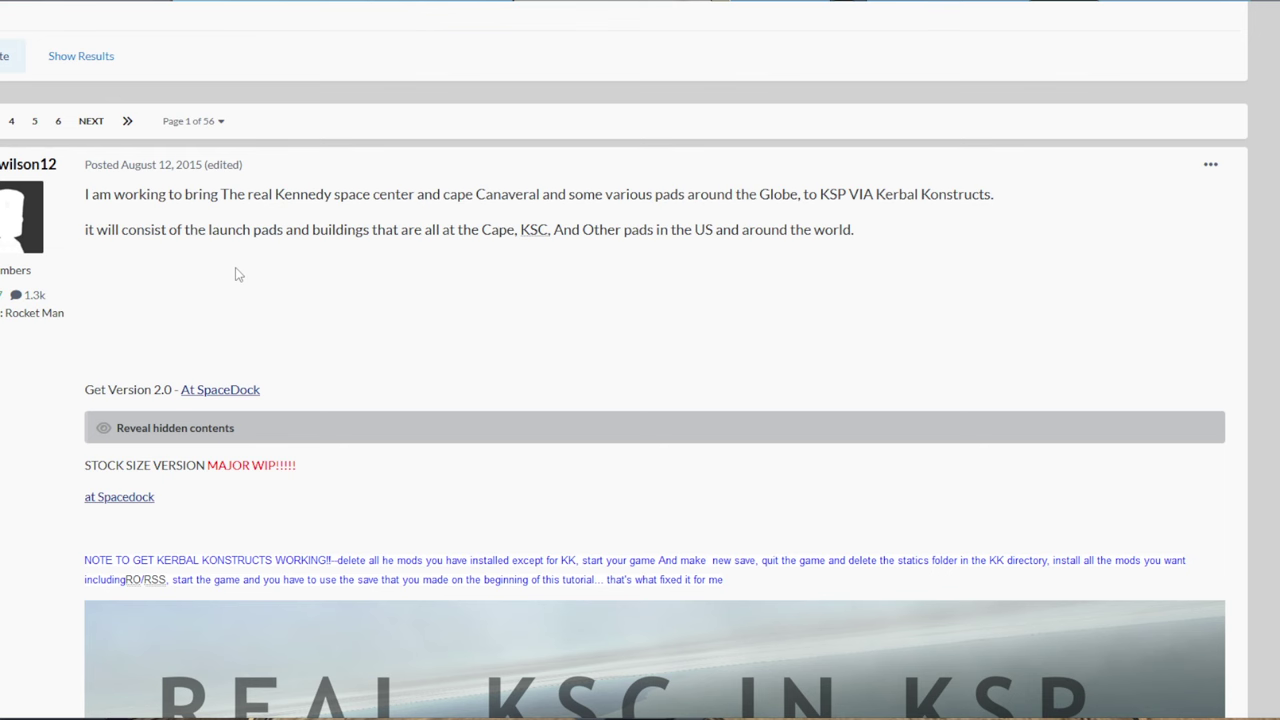
pyautogui.scroll(-4, 237, 273)
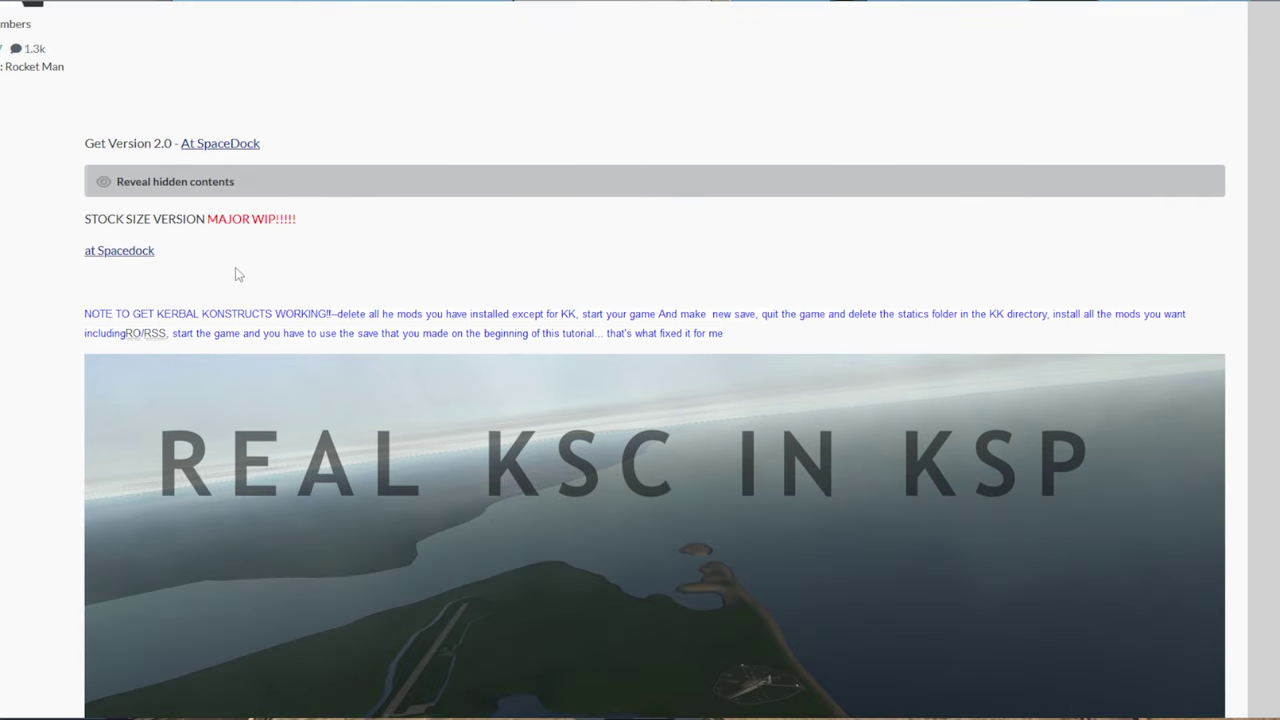
pyautogui.scroll(-12, 237, 273)
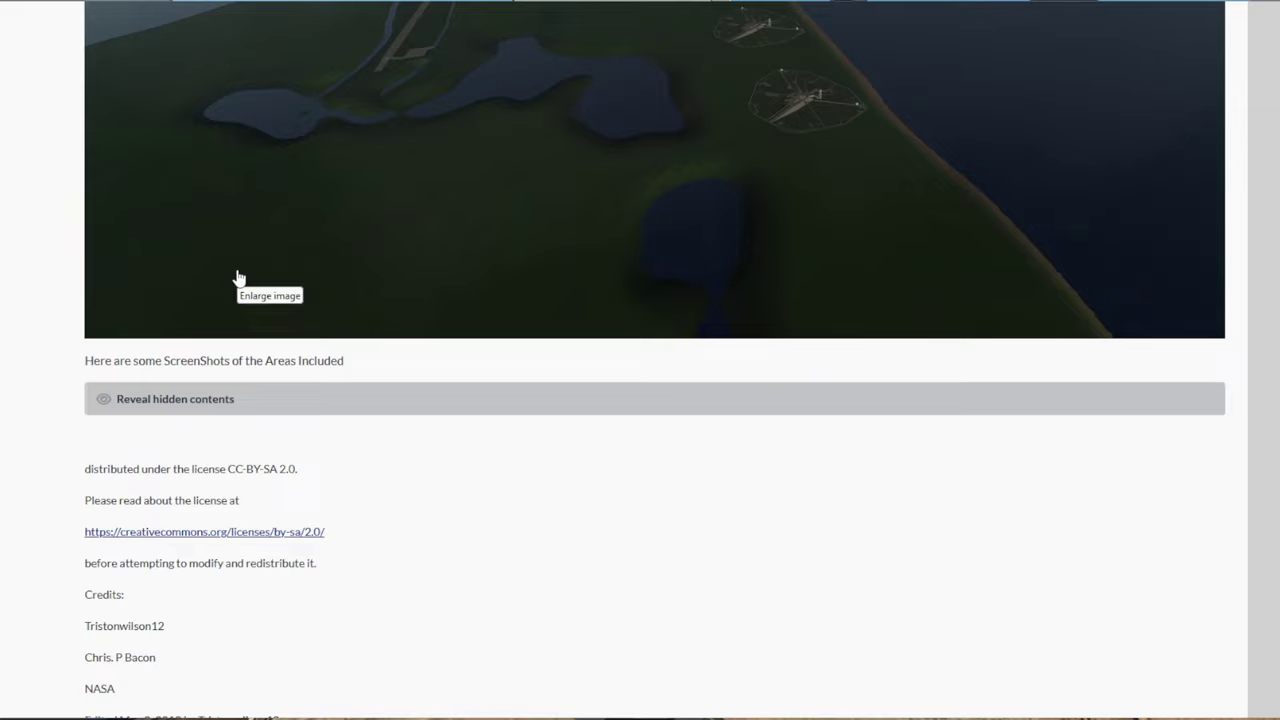
pyautogui.scroll(-3, 238, 276)
pyautogui.scroll(3, 238, 278)
pyautogui.scroll(-3, 238, 282)
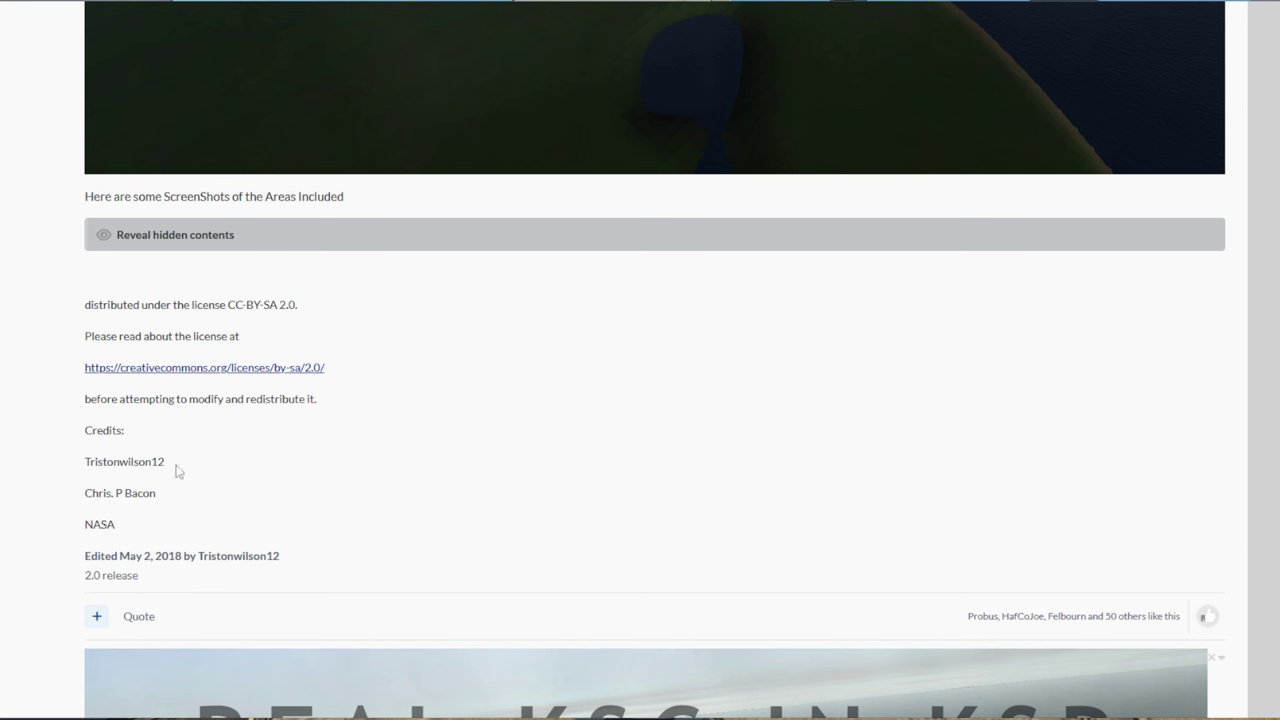
pyautogui.doubleClick(99, 524)
pyautogui.click(345, 484)
# Open the GameData folder inside TWRLS.zip to reach the TWRLS mod folder and move the archive window aside.
pyautogui.moveTo(466, 137); pyautogui.dragTo(832, 165)
pyautogui.doubleClick(506, 324)
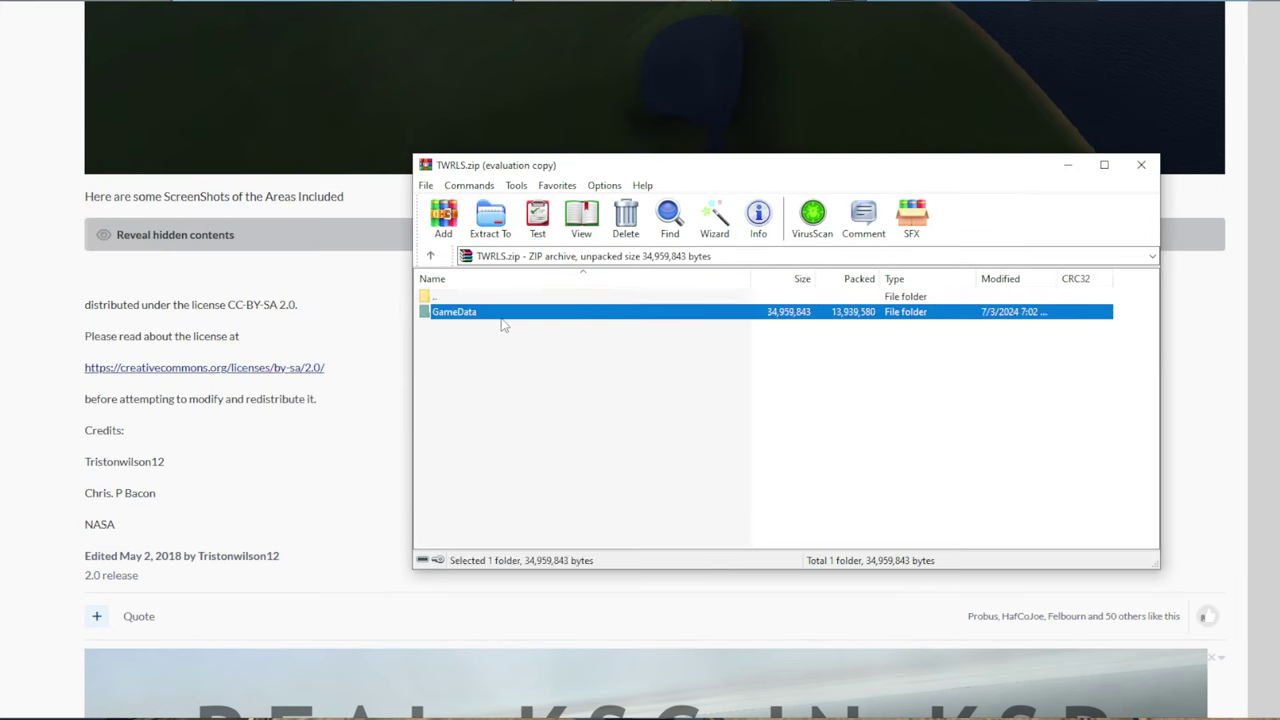
pyautogui.doubleClick(466, 302)
pyautogui.doubleClick(458, 313)
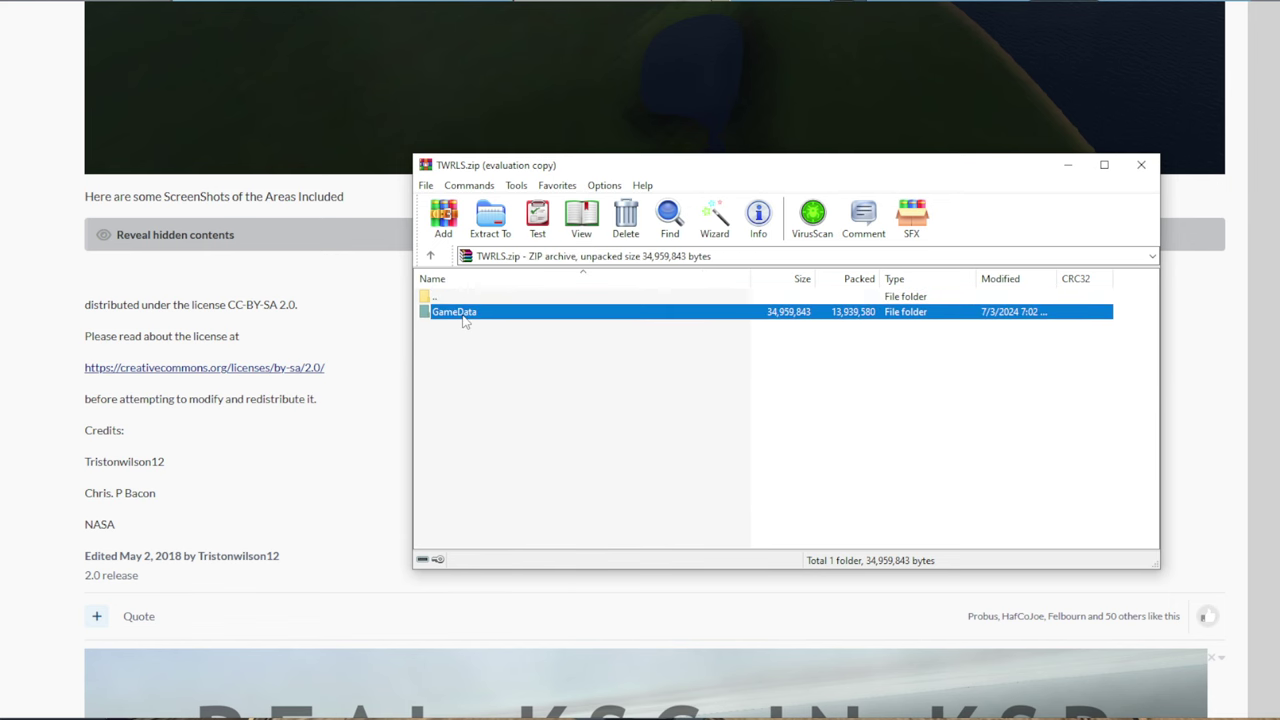
pyautogui.click(460, 313)
pyautogui.moveTo(568, 174); pyautogui.dragTo(674, 166)
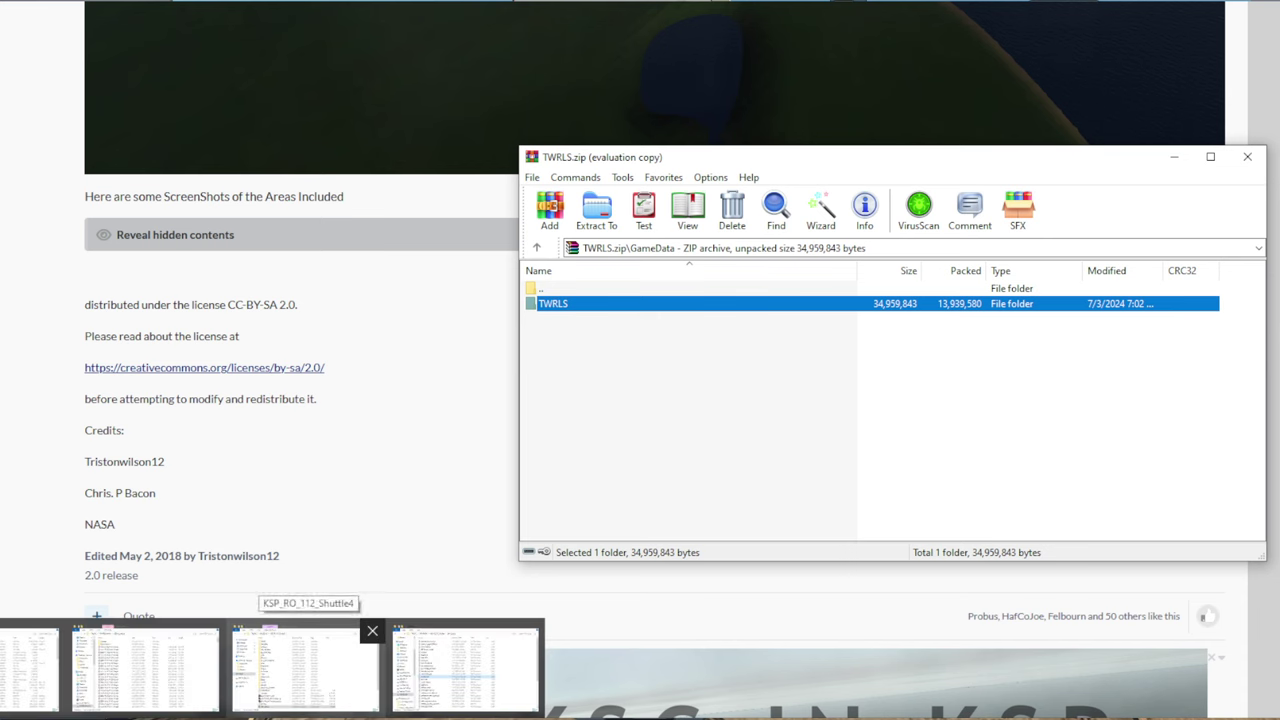
# Open the GameData folder of the KSP_RO_112_Shuttle4 installation in File Explorer beside the TWRLS archive.
pyautogui.click(260, 670)
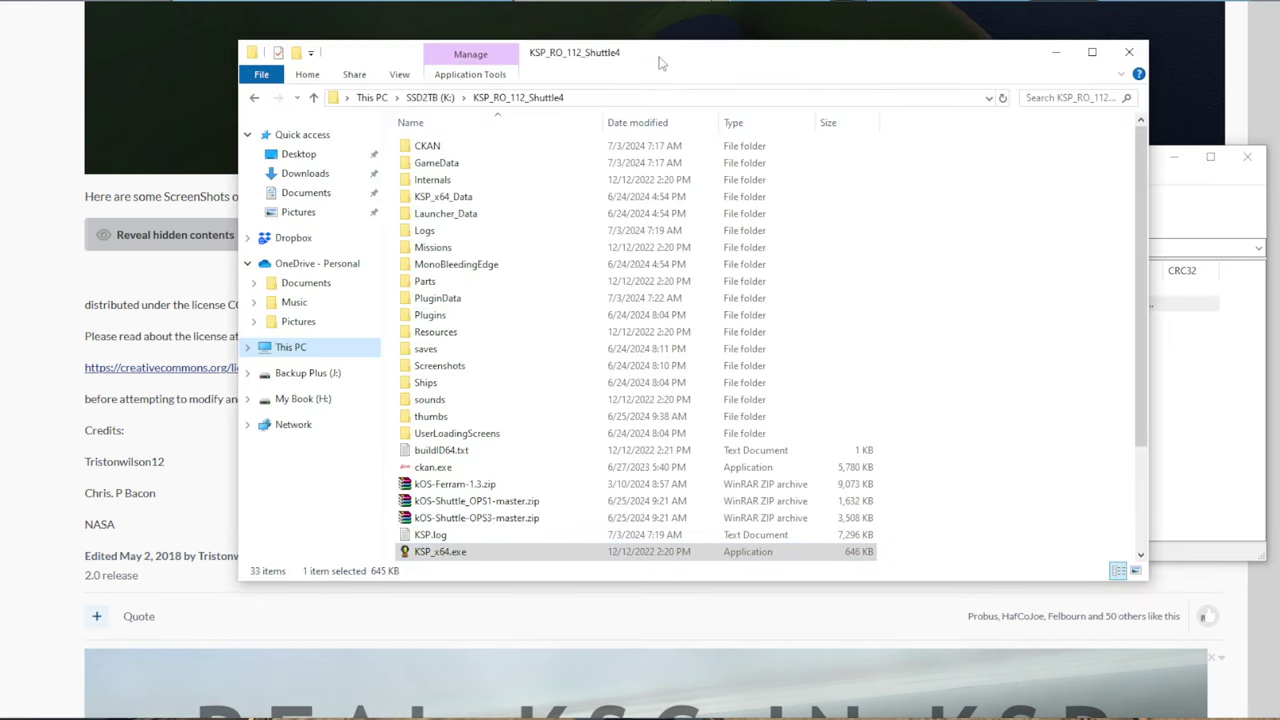
pyautogui.moveTo(659, 63); pyautogui.dragTo(445, 66)
pyautogui.doubleClick(222, 165)
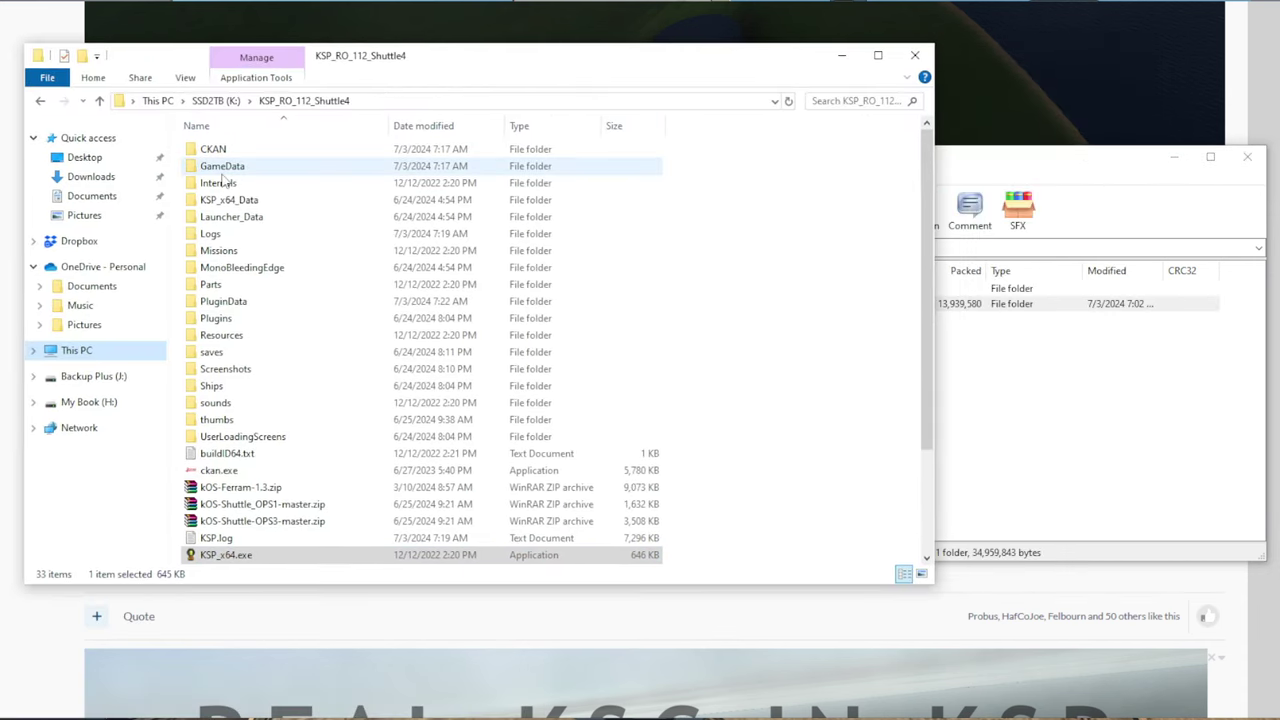
pyautogui.click(1105, 363)
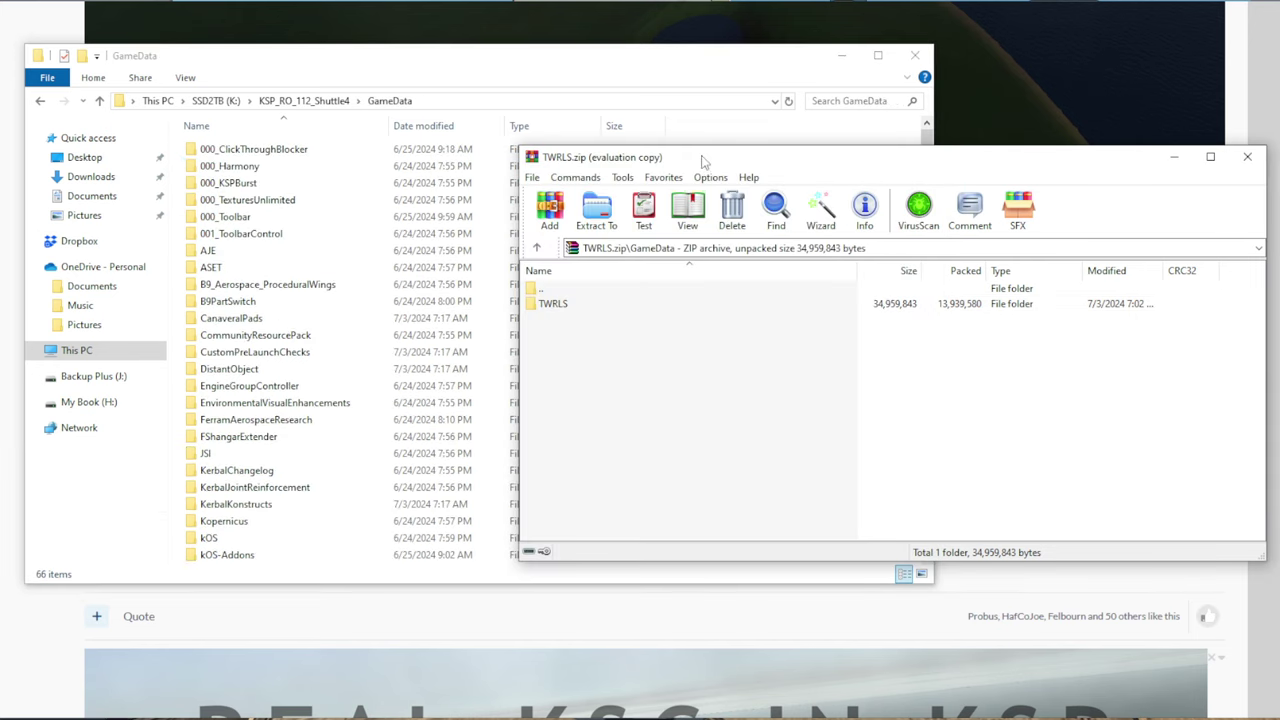
# Copy the TWRLS folder from the archive into the KSP_RO_112_Shuttle4 GameData folder and open the copied folder.
pyautogui.moveTo(700, 160); pyautogui.dragTo(987, 158)
pyautogui.moveTo(847, 305); pyautogui.dragTo(740, 450)
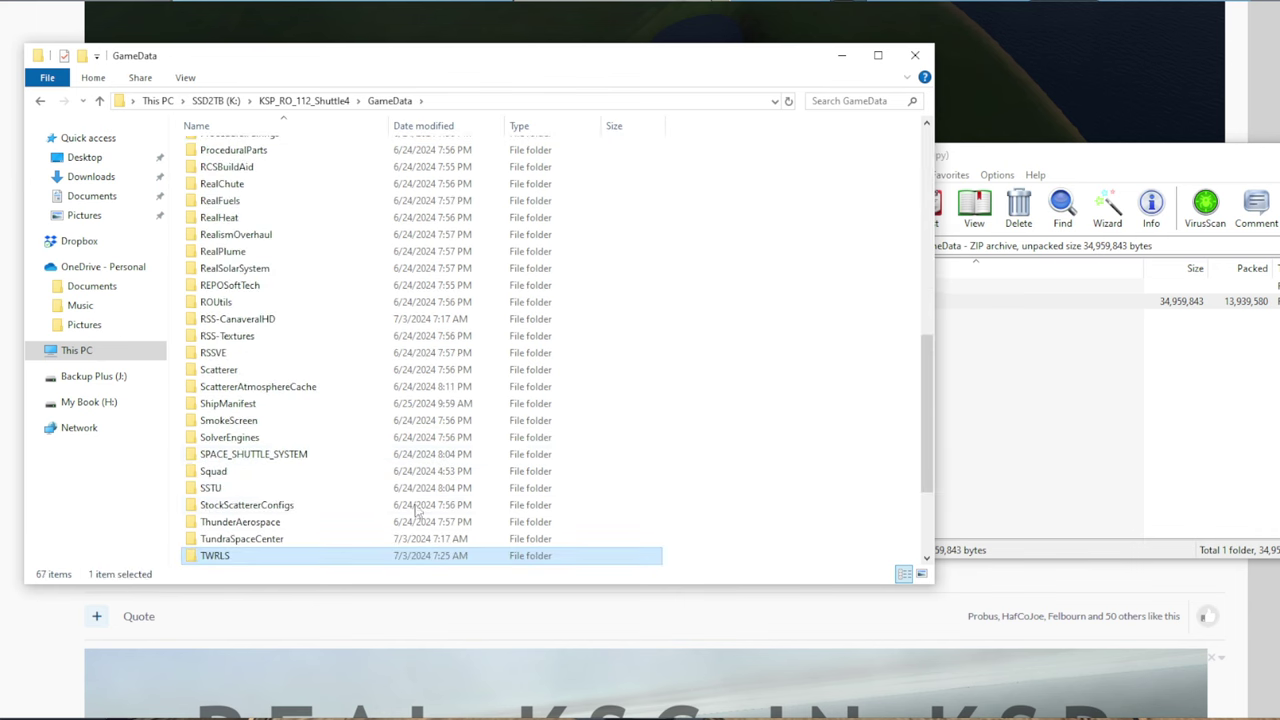
pyautogui.doubleClick(262, 561)
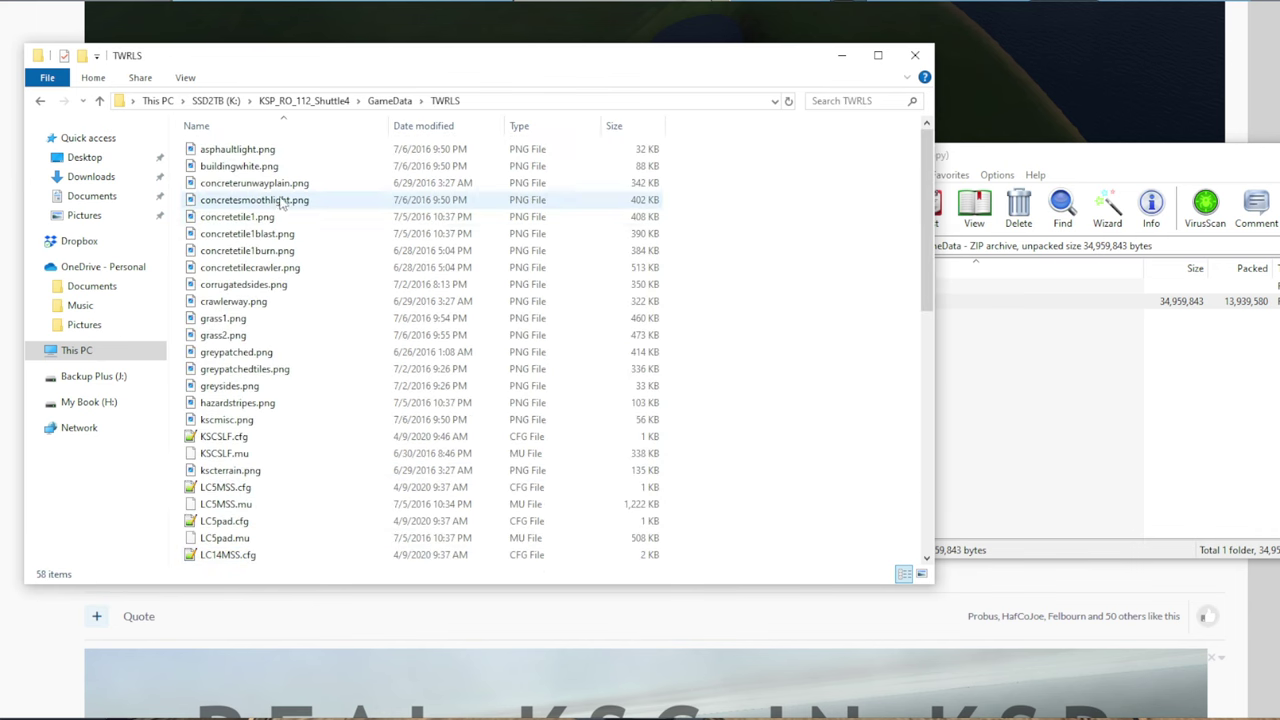
# Examine the files in the TWRLS folder, including the KSCSLF, LC5, LC14, LC39Pad, ShuttleTower and MLP_Shuttle configuration files.
pyautogui.click(312, 204)
pyautogui.scroll(-2, 255, 388)
pyautogui.click(235, 336)
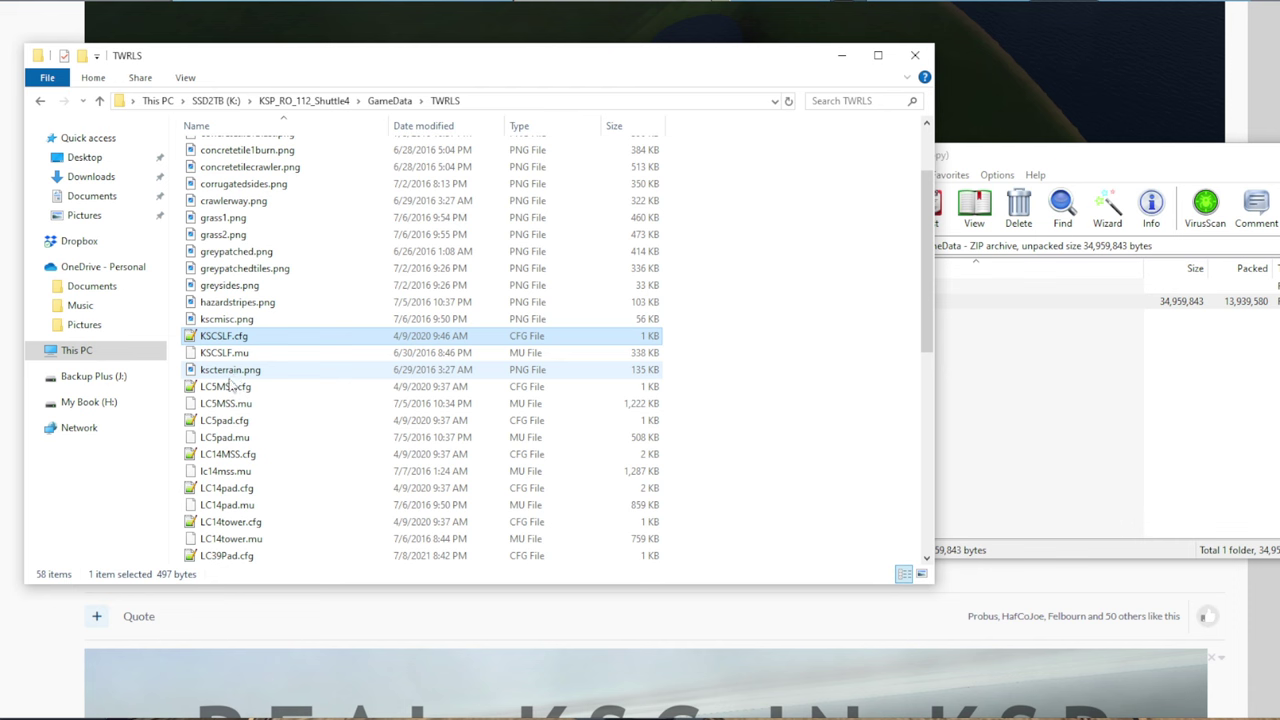
pyautogui.moveTo(240, 387); pyautogui.dragTo(228, 438)
pyautogui.click(230, 422)
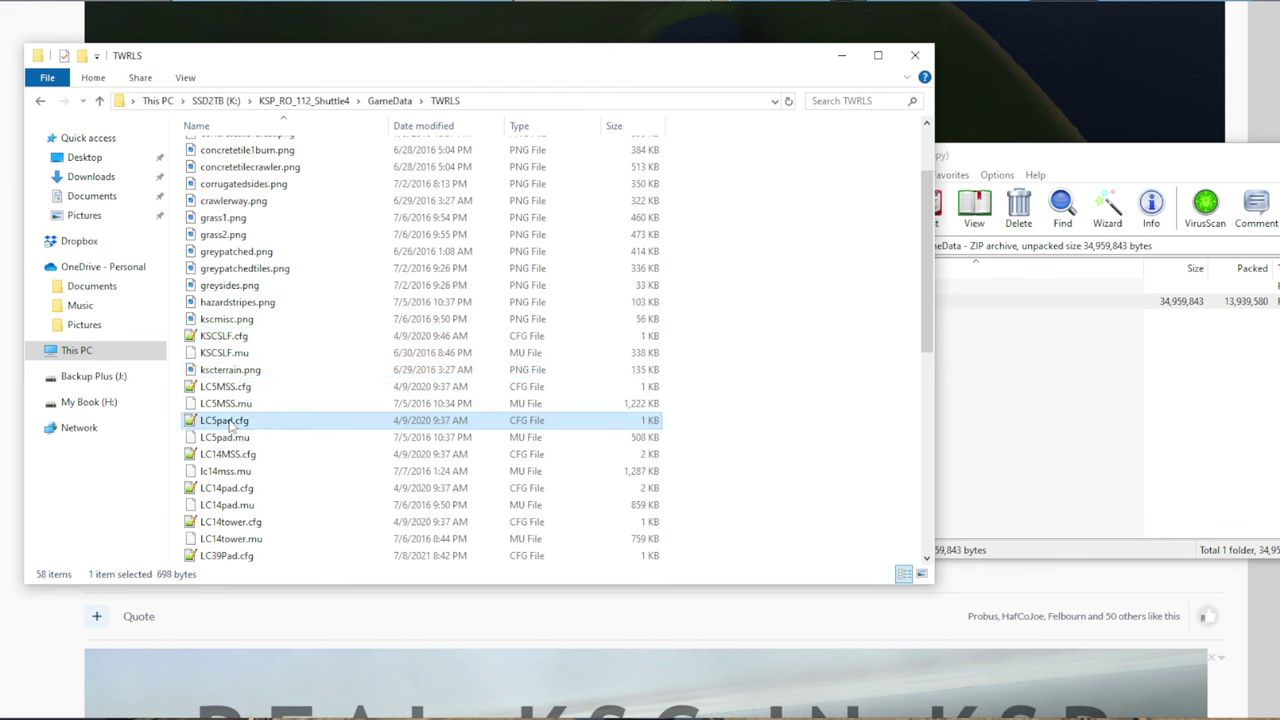
pyautogui.click(228, 460)
pyautogui.scroll(-2, 228, 460)
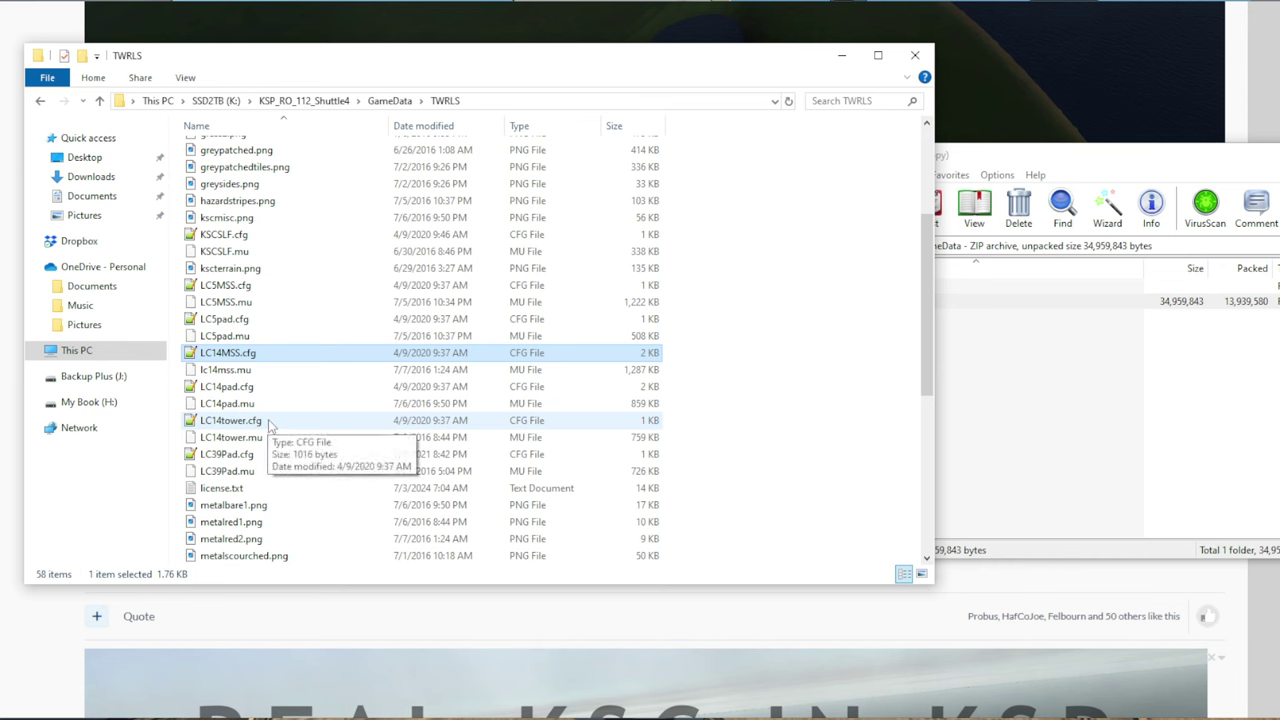
pyautogui.click(250, 458)
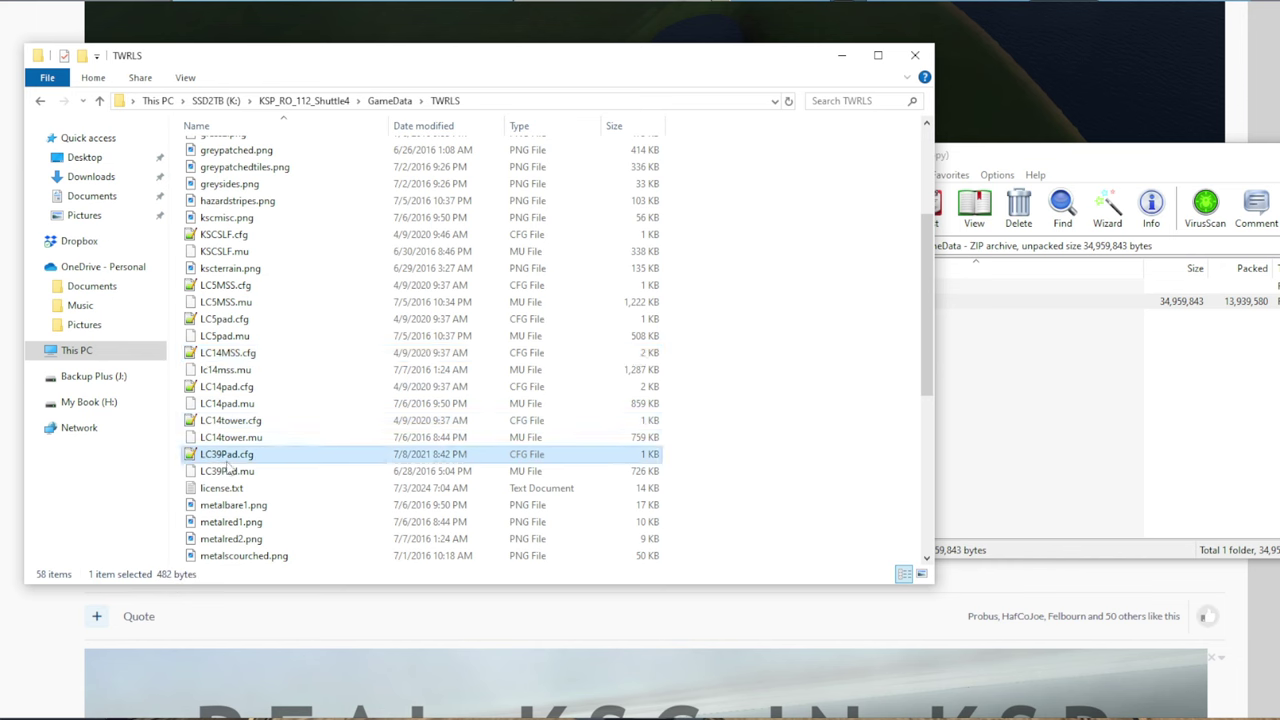
pyautogui.scroll(-5, 250, 468)
pyautogui.click(270, 471)
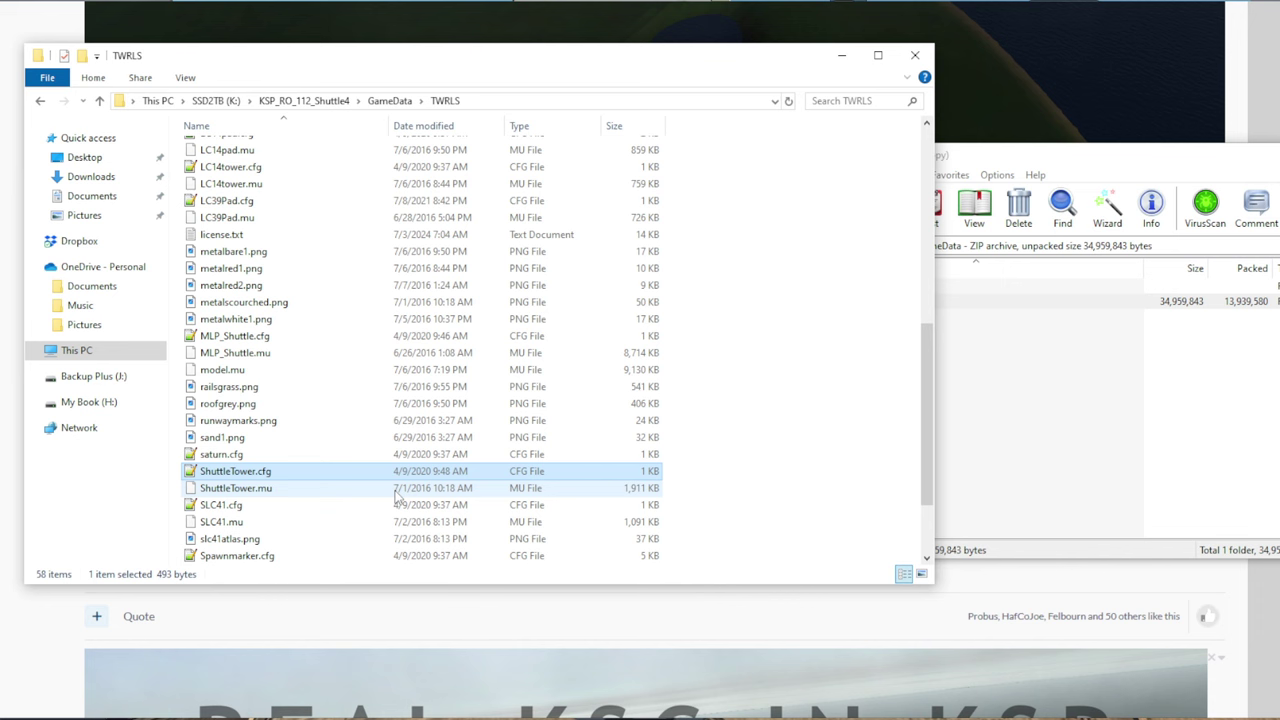
pyautogui.scroll(-1, 396, 494)
pyautogui.click(200, 287)
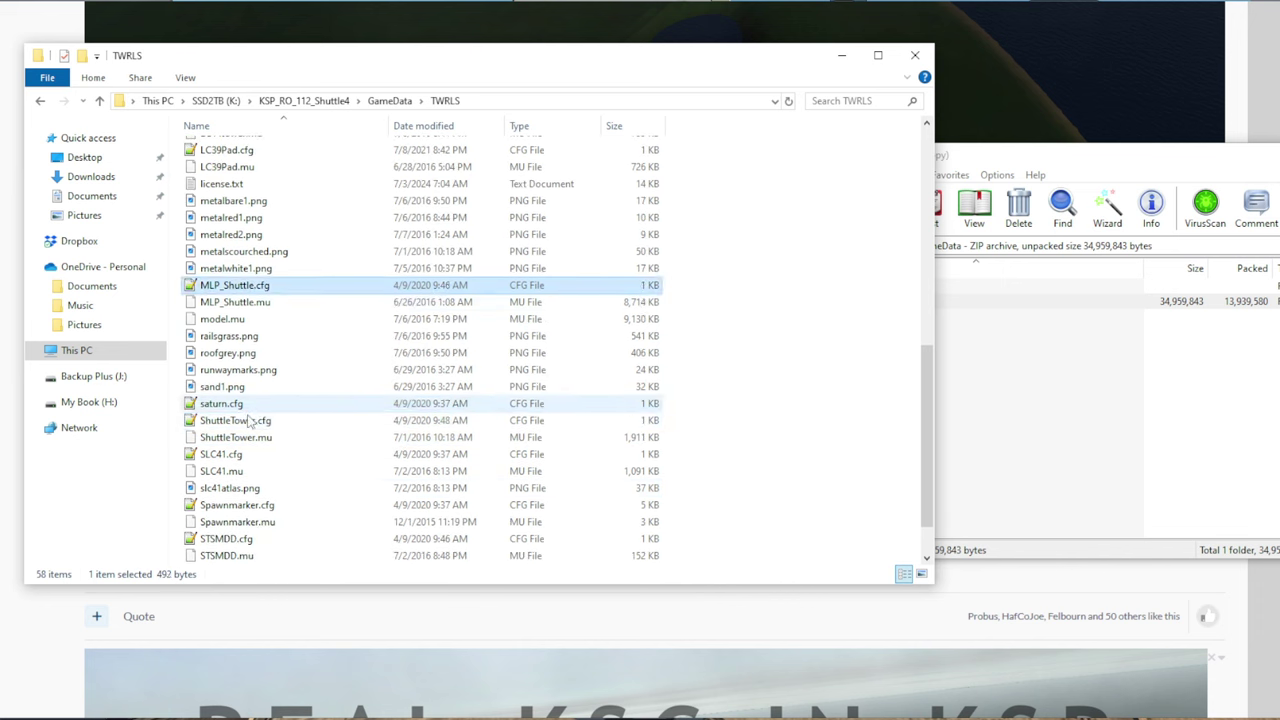
pyautogui.scroll(-1, 268, 447)
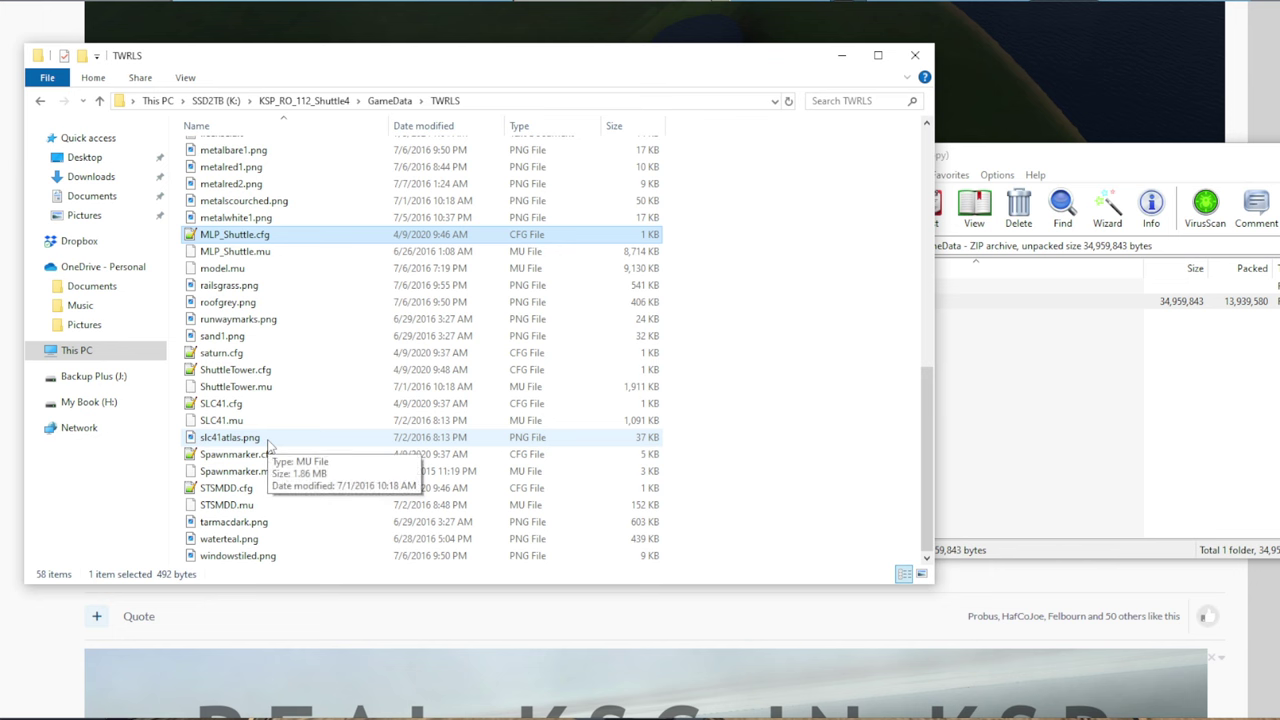
pyautogui.scroll(2, 268, 447)
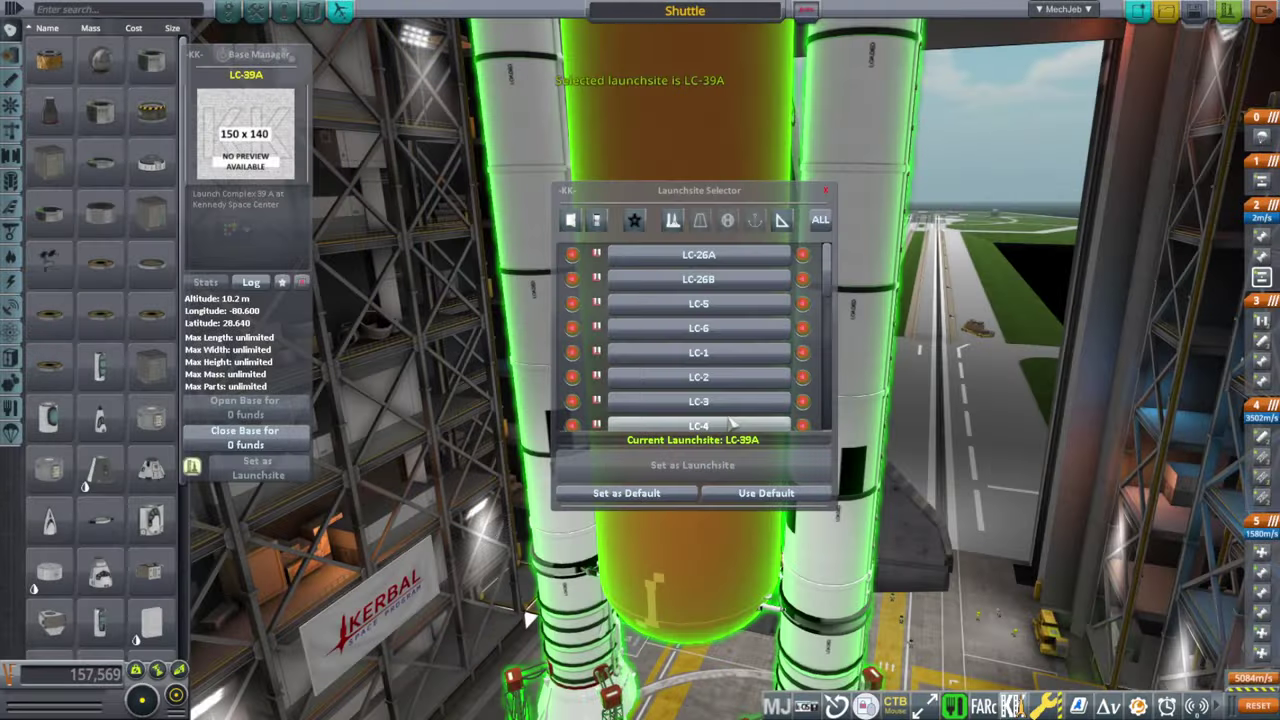
# Switch back to KSP and set KSC LaunchPad as the current launch site.
pyautogui.scroll(1, 730, 415)
pyautogui.scroll(-3, 730, 415)
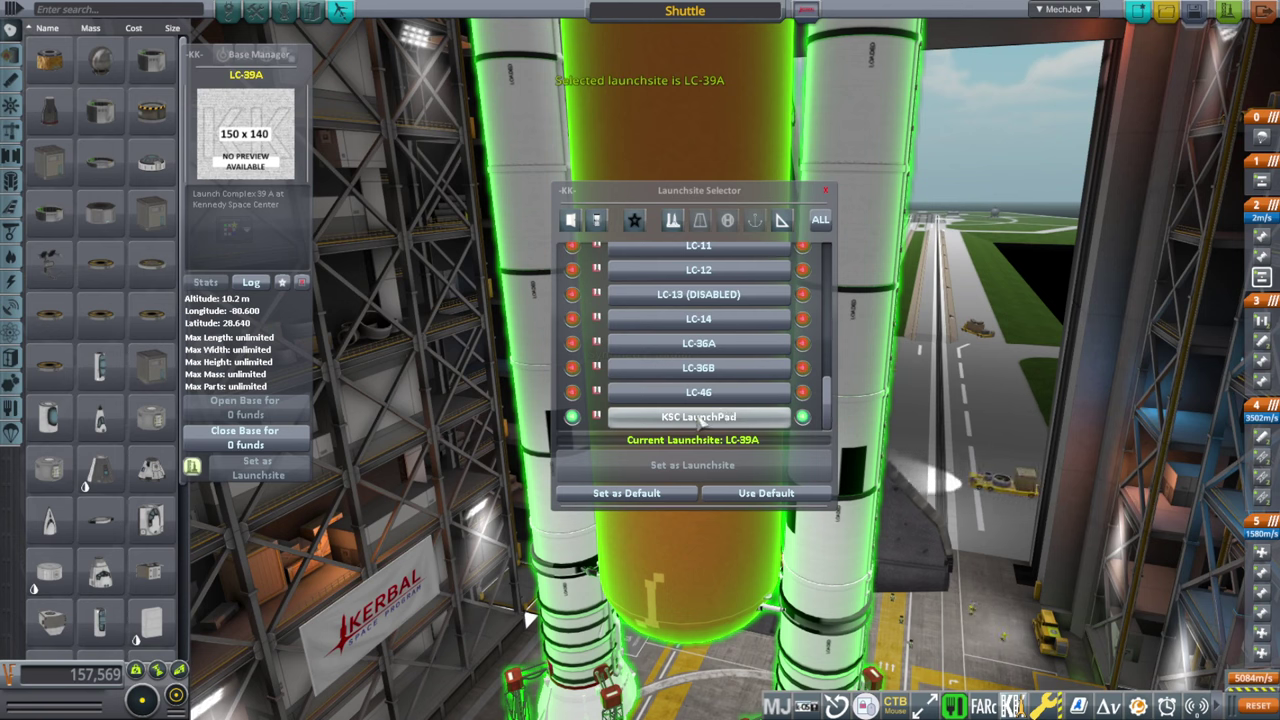
pyautogui.click(715, 416)
pyautogui.click(602, 468)
# Set LC-39A as the launch site for the Shuttle and move the Launchsite Selector aside.
pyautogui.scroll(3, 722, 392)
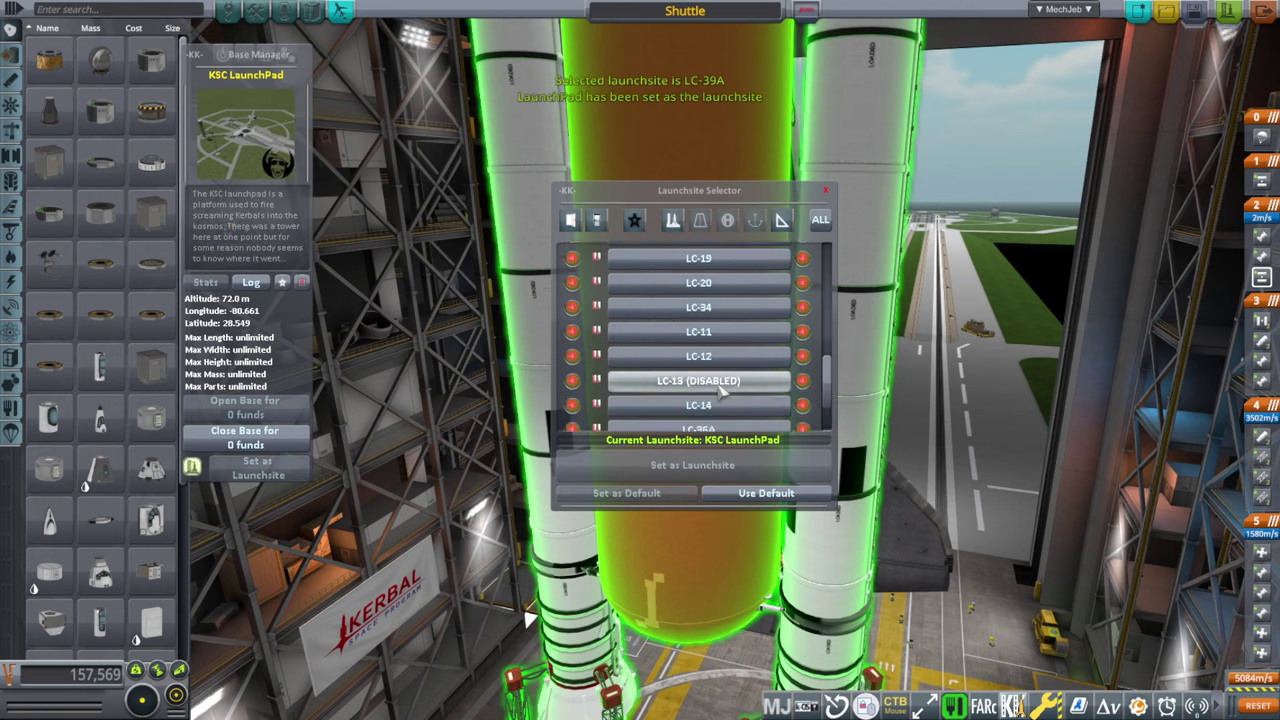
pyautogui.click(712, 413)
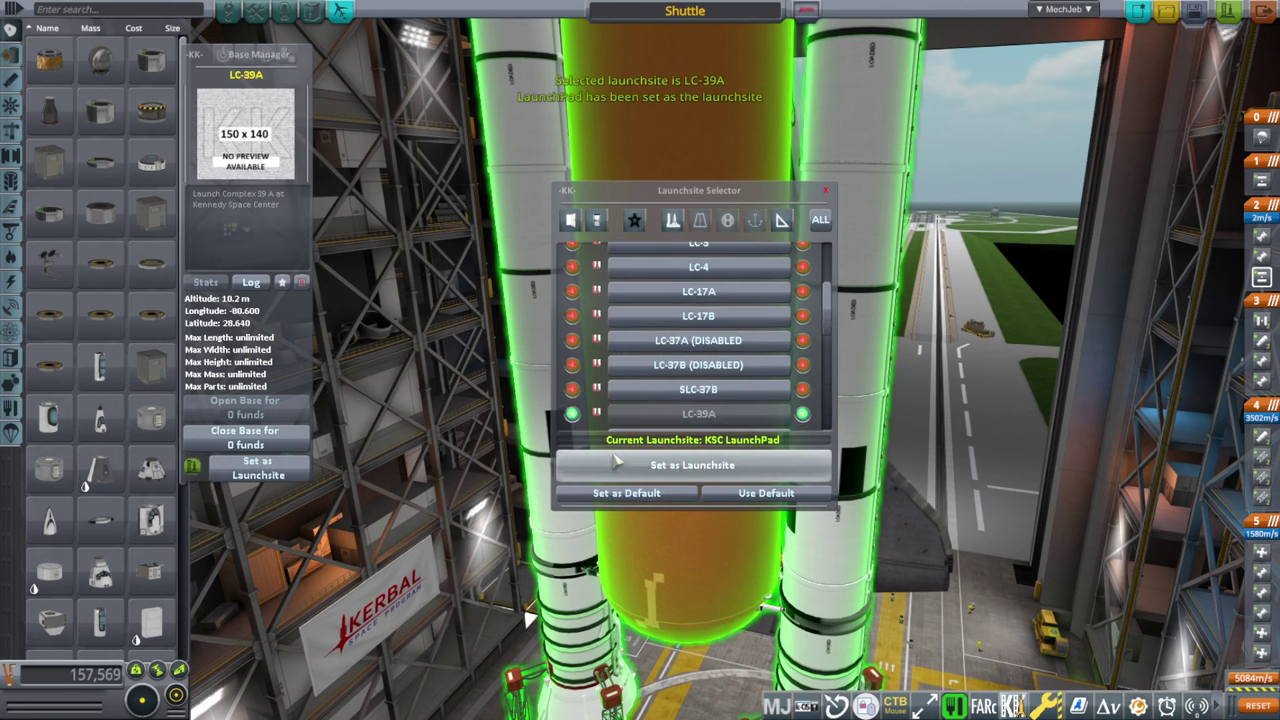
pyautogui.click(692, 465)
pyautogui.moveTo(670, 195); pyautogui.dragTo(898, 215)
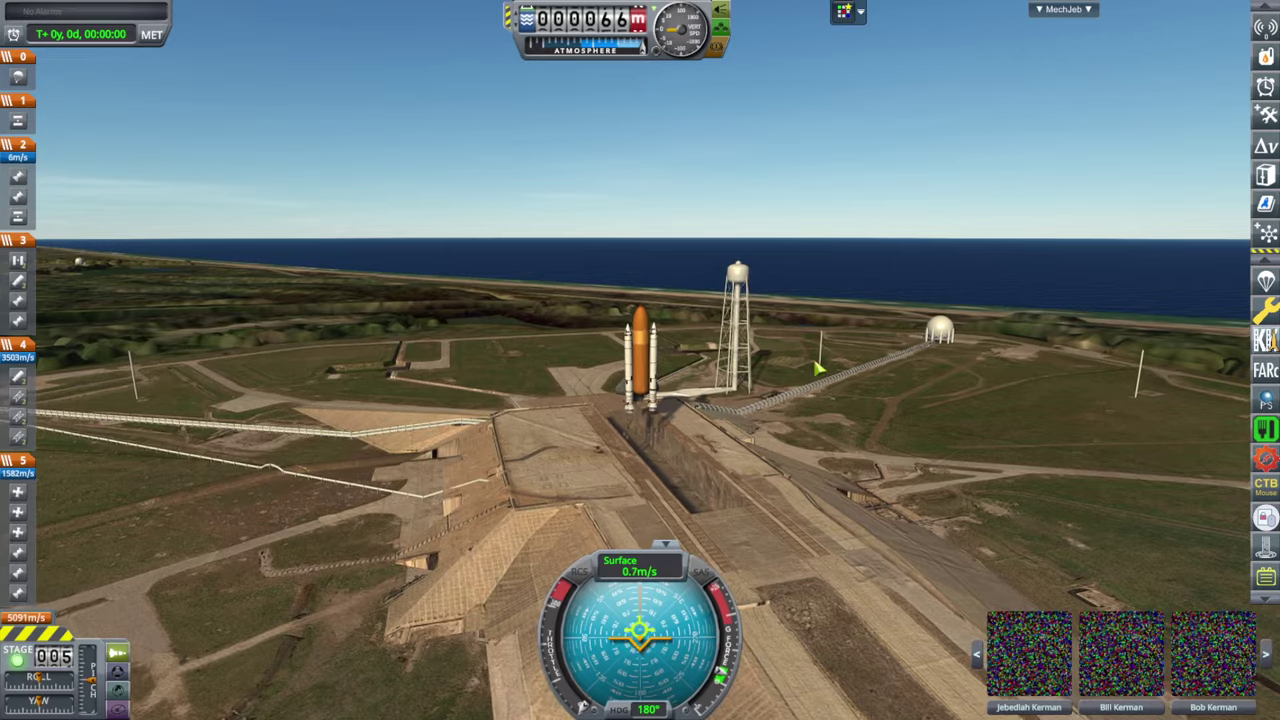
# Open the Kerbal Konstructs Statics Editor with the Shuttle on the LC-39A pad and reposition the editor window.
pyautogui.moveTo(814, 363); pyautogui.dragTo(1236, 576)
pyautogui.moveTo(700, 305); pyautogui.dragTo(962, 305)
pyautogui.scroll(3, 960, 305)
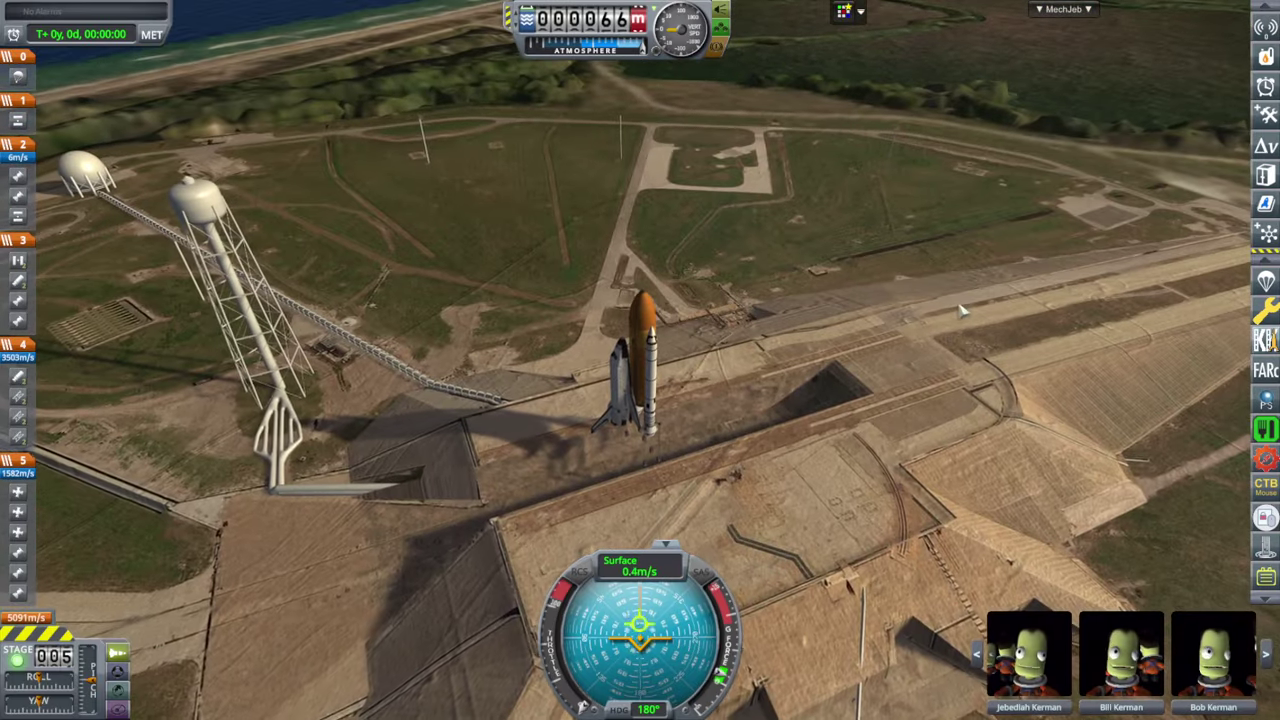
pyautogui.hotkey('ctrl', 'k')
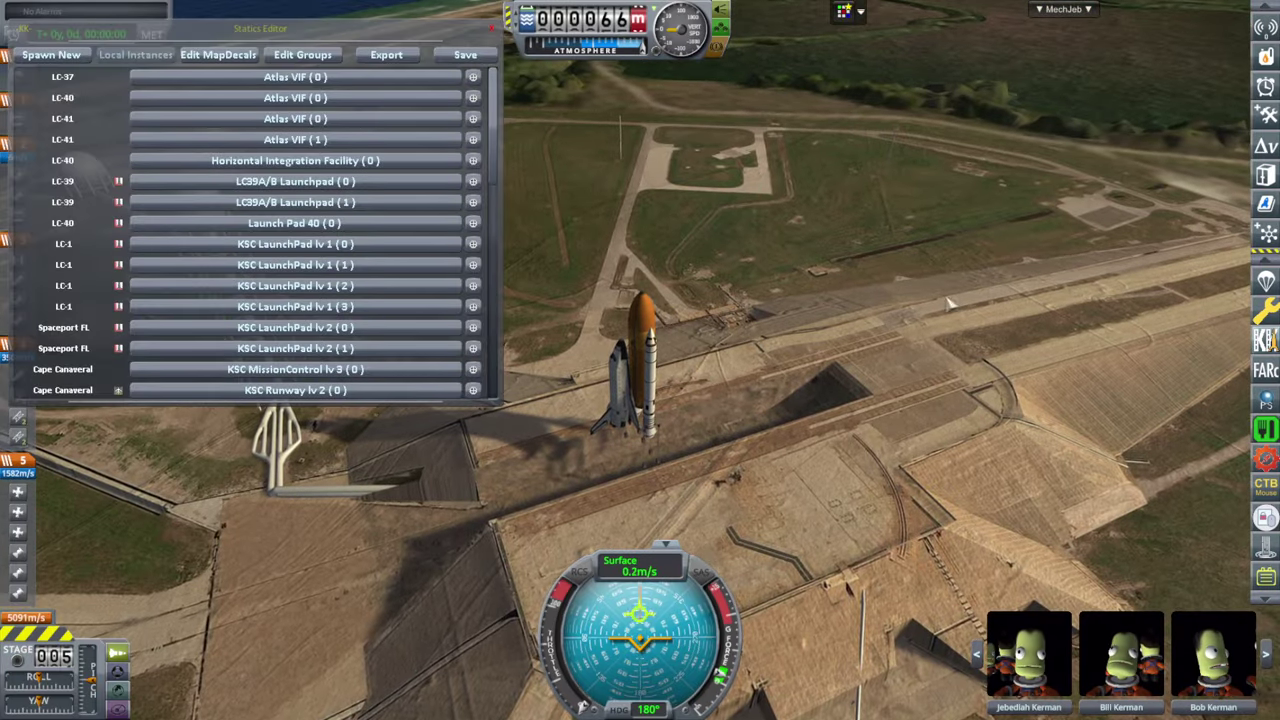
pyautogui.moveTo(388, 57); pyautogui.dragTo(425, 147)
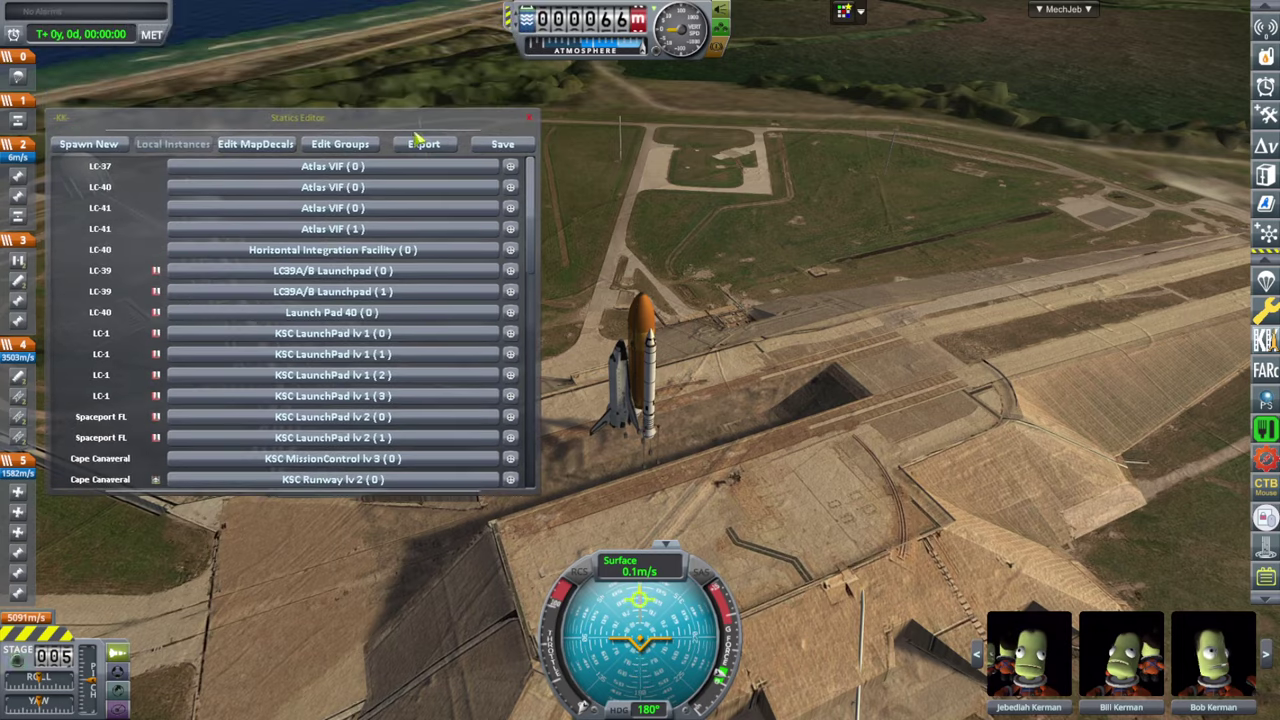
# Examine the LC39A/B Launchpad entries among the local instances and the pad surface around the Shuttle.
pyautogui.moveTo(841, 190); pyautogui.dragTo(486, 190)
pyautogui.moveTo(760, 205); pyautogui.dragTo(622, 215)
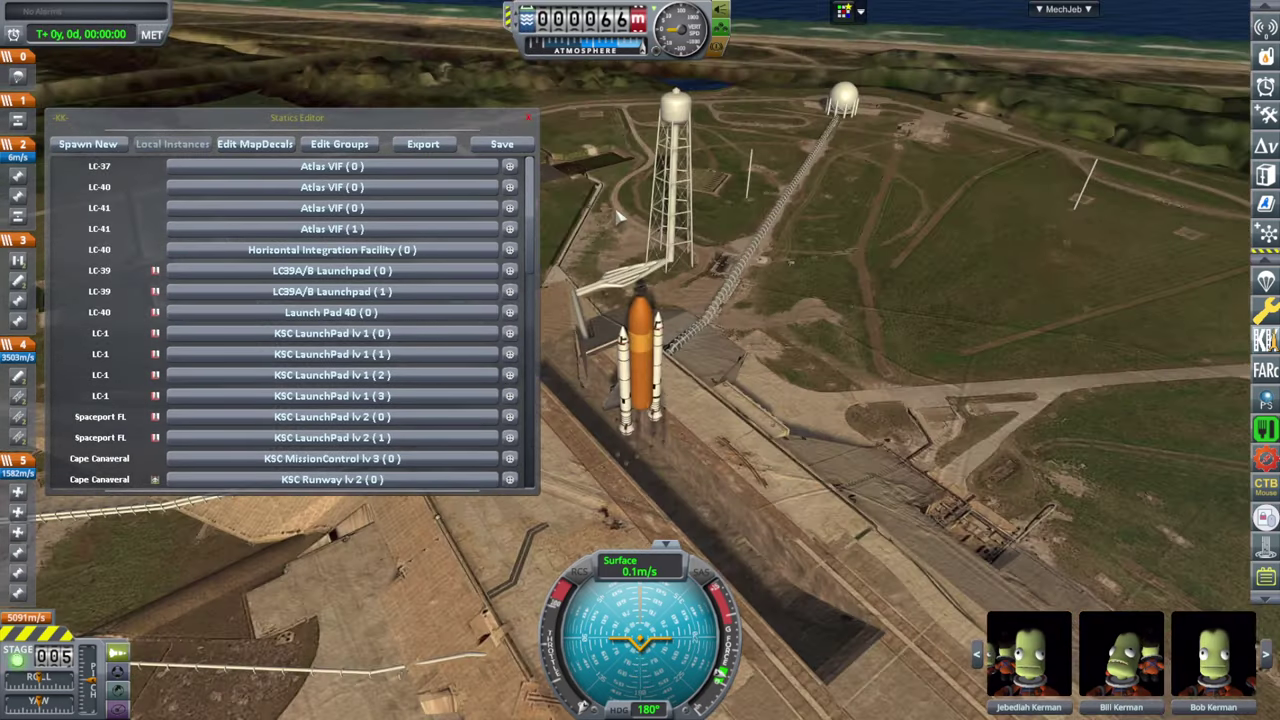
pyautogui.click(365, 278)
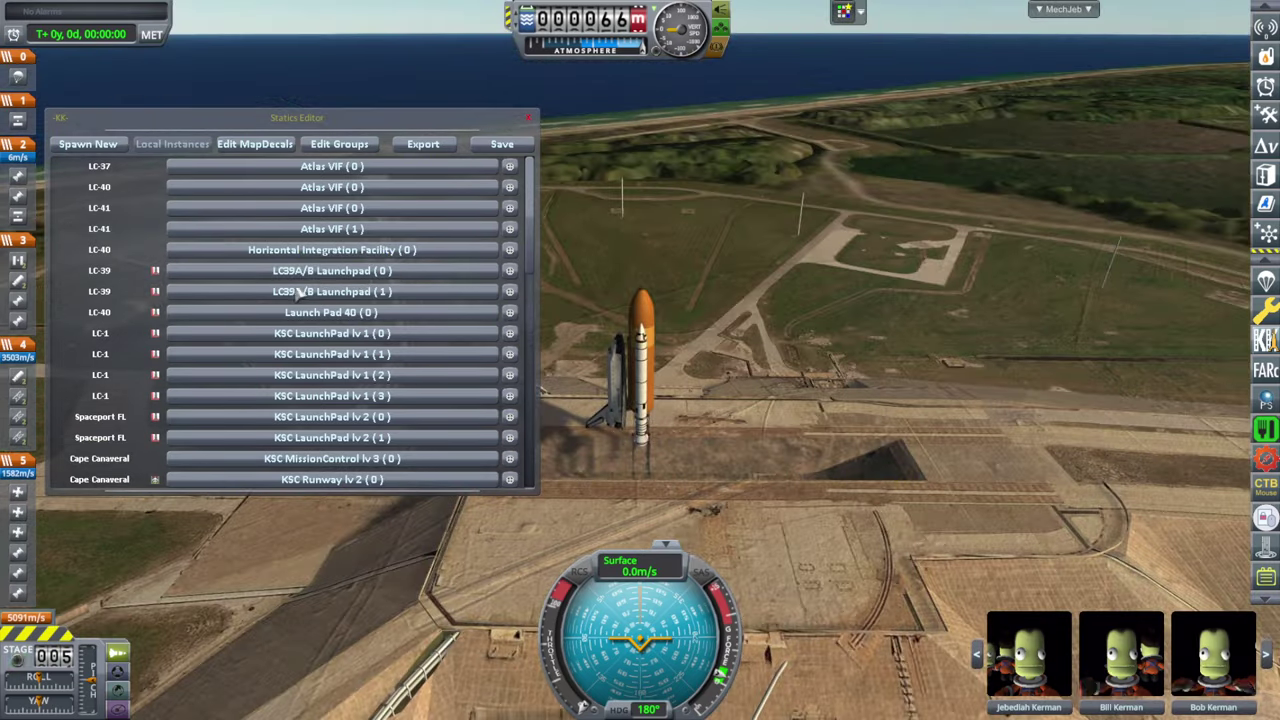
pyautogui.click(305, 291)
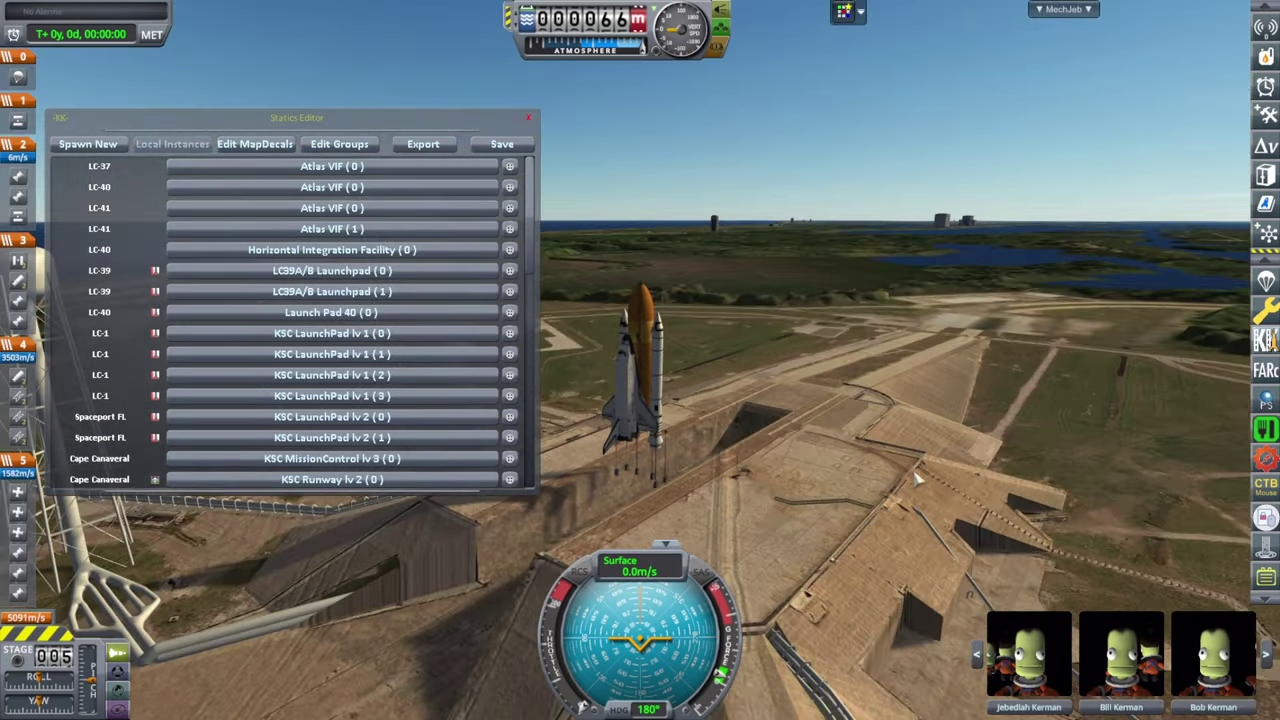
pyautogui.moveTo(915, 478); pyautogui.dragTo(1086, 394)
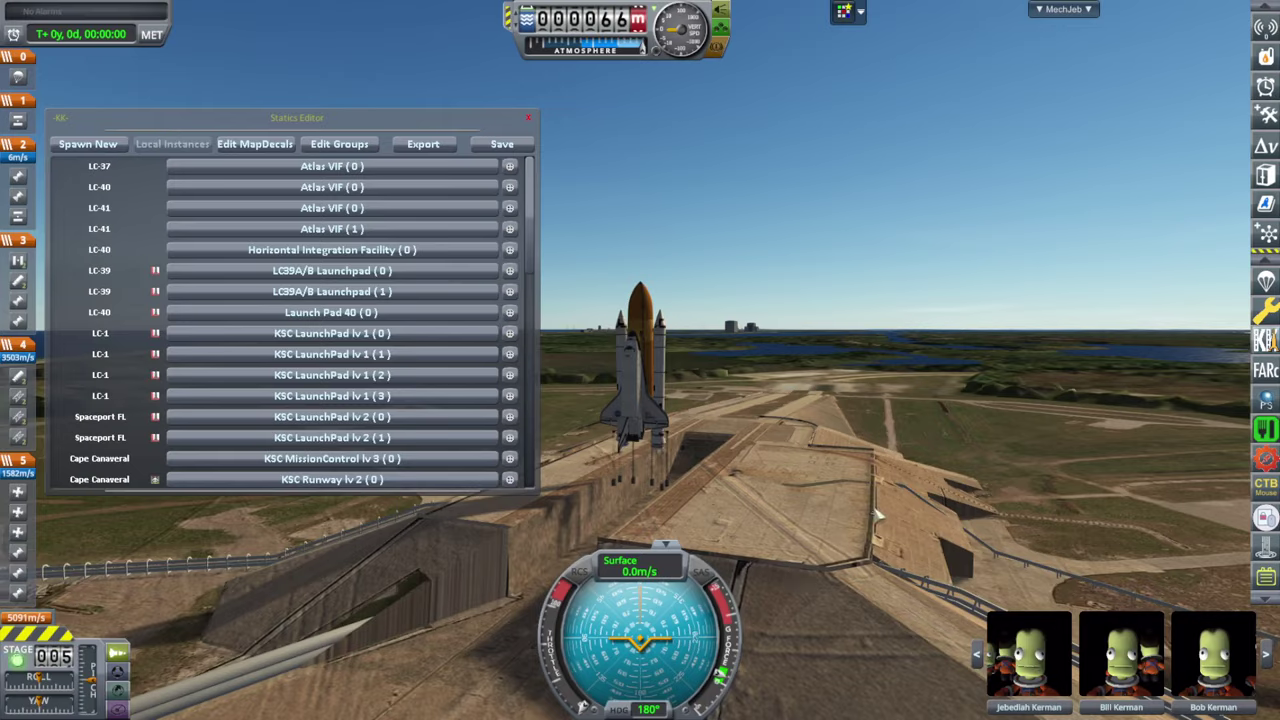
pyautogui.moveTo(871, 510); pyautogui.dragTo(855, 458)
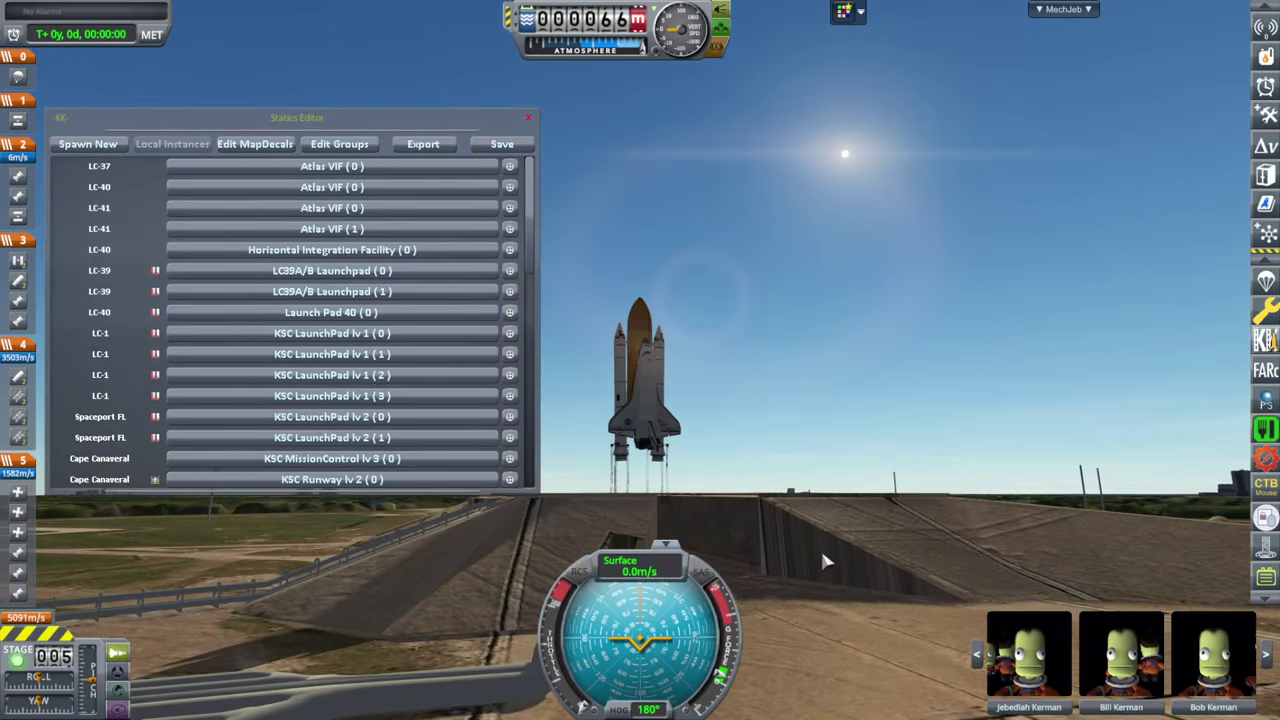
pyautogui.moveTo(929, 436); pyautogui.dragTo(700, 575)
pyautogui.moveTo(539, 204)
pyautogui.mouseDown()
pyautogui.moveTo(533, 446)
pyautogui.moveTo(558, 205)
pyautogui.mouseUp()
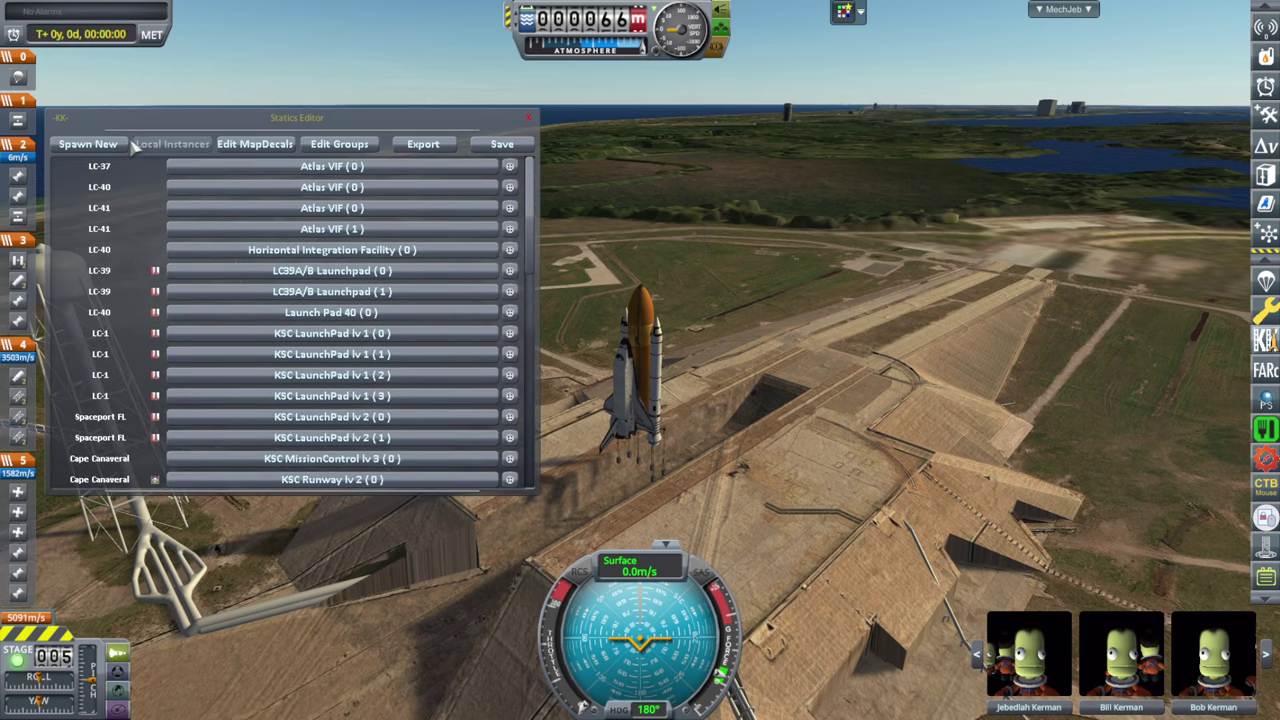
# Filter the list of statics available for spawning by the title "shuttle".
pyautogui.click(100, 144)
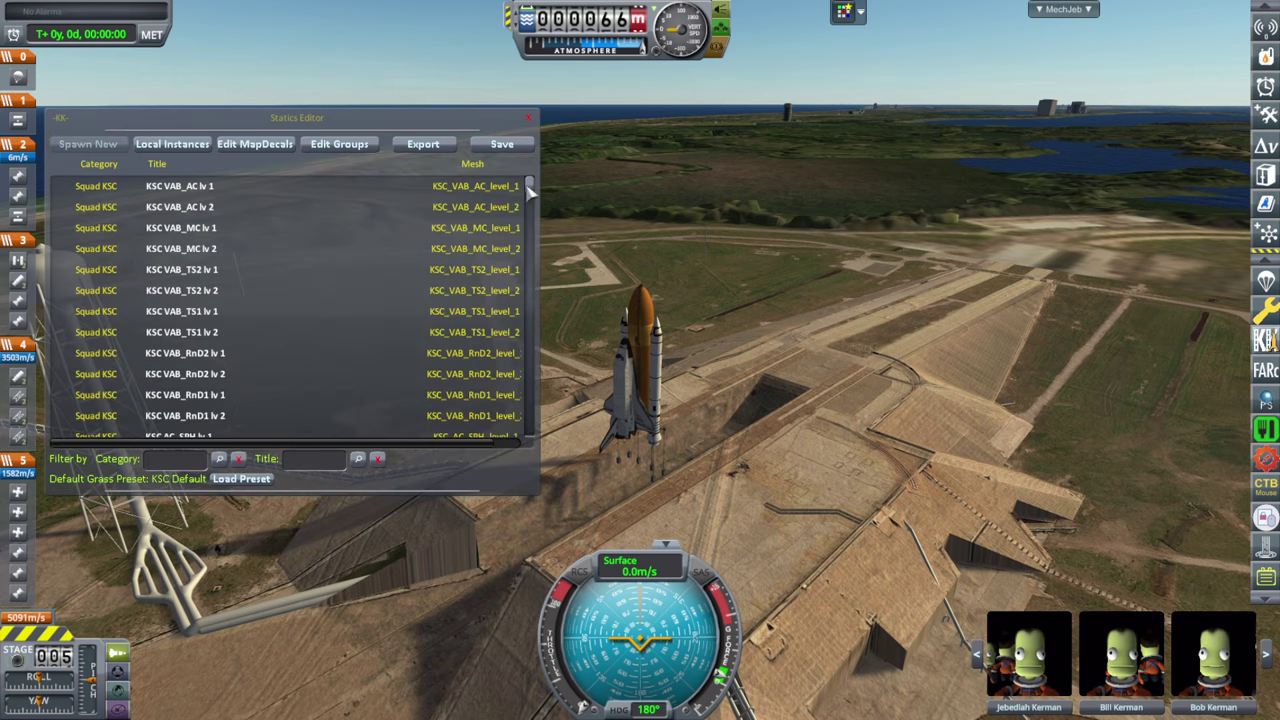
pyautogui.moveTo(535, 192); pyautogui.dragTo(536, 227)
pyautogui.click(150, 147)
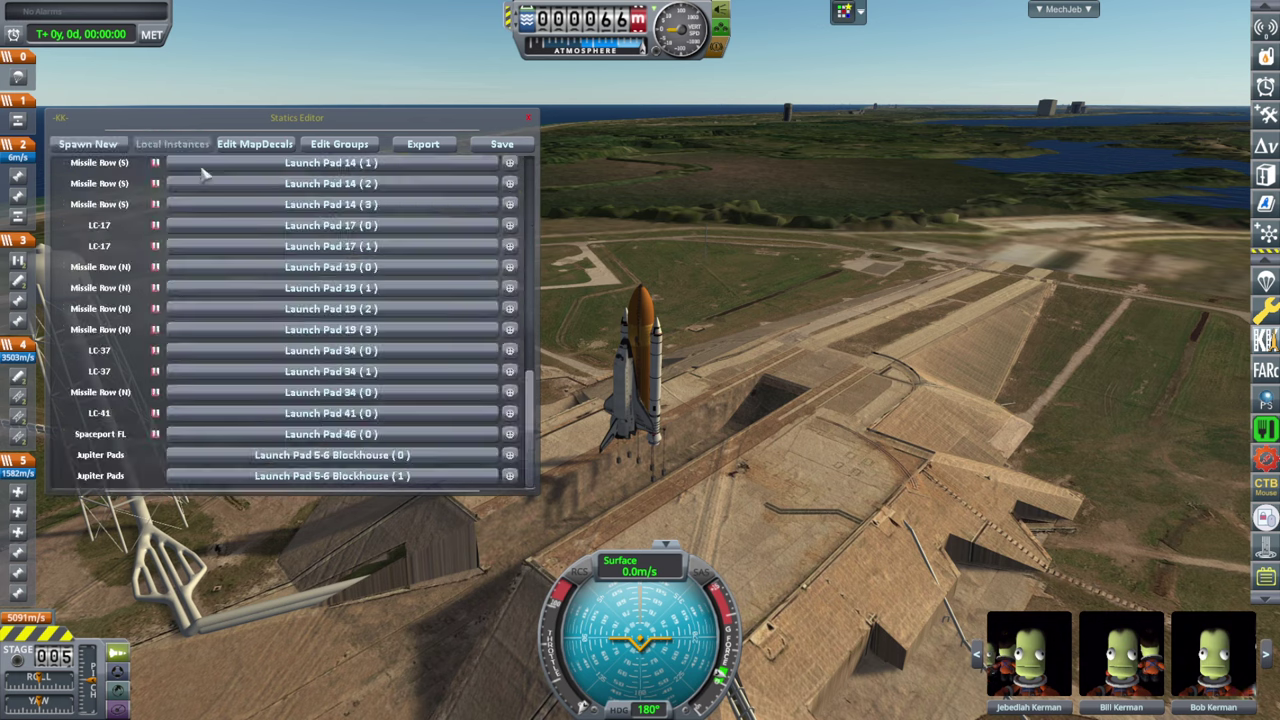
pyautogui.click(88, 144)
pyautogui.moveTo(533, 214); pyautogui.dragTo(533, 352)
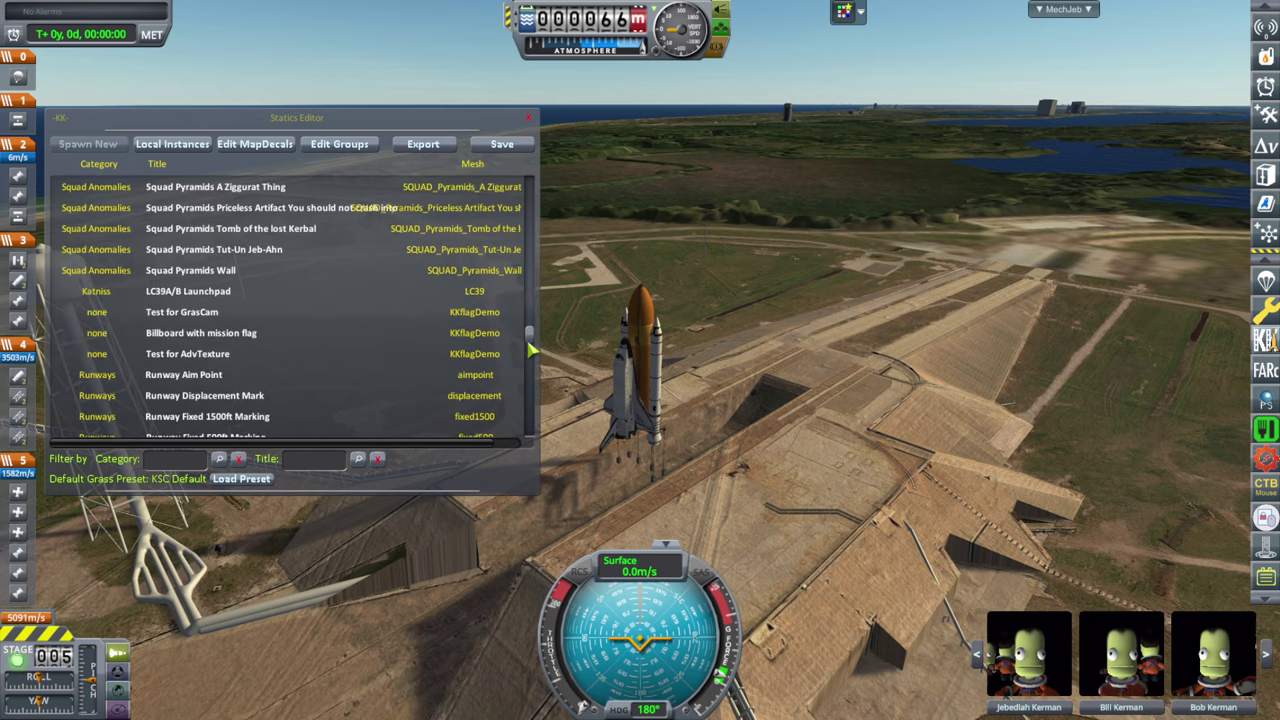
pyautogui.click(305, 459)
pyautogui.write('shuttle')
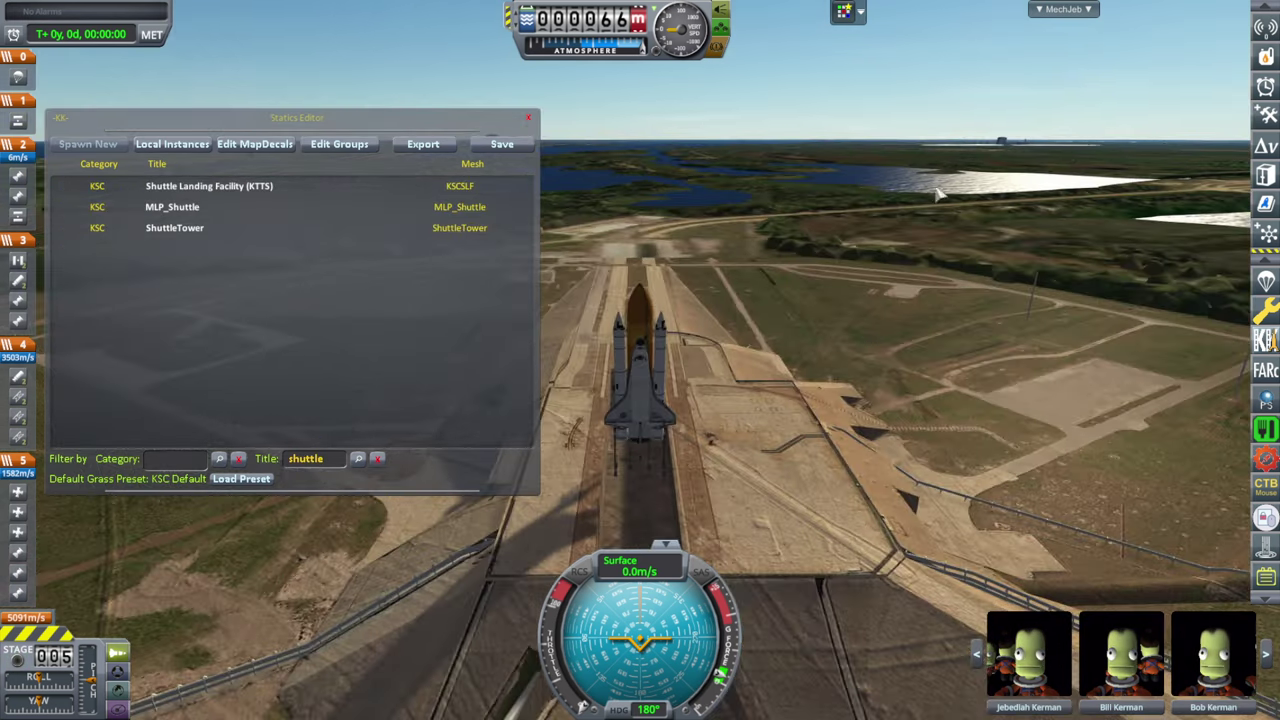
# Spawn the MLP_Shuttle static at the Shuttle on the LC-39A pad.
pyautogui.moveTo(938, 194); pyautogui.dragTo(686, 236)
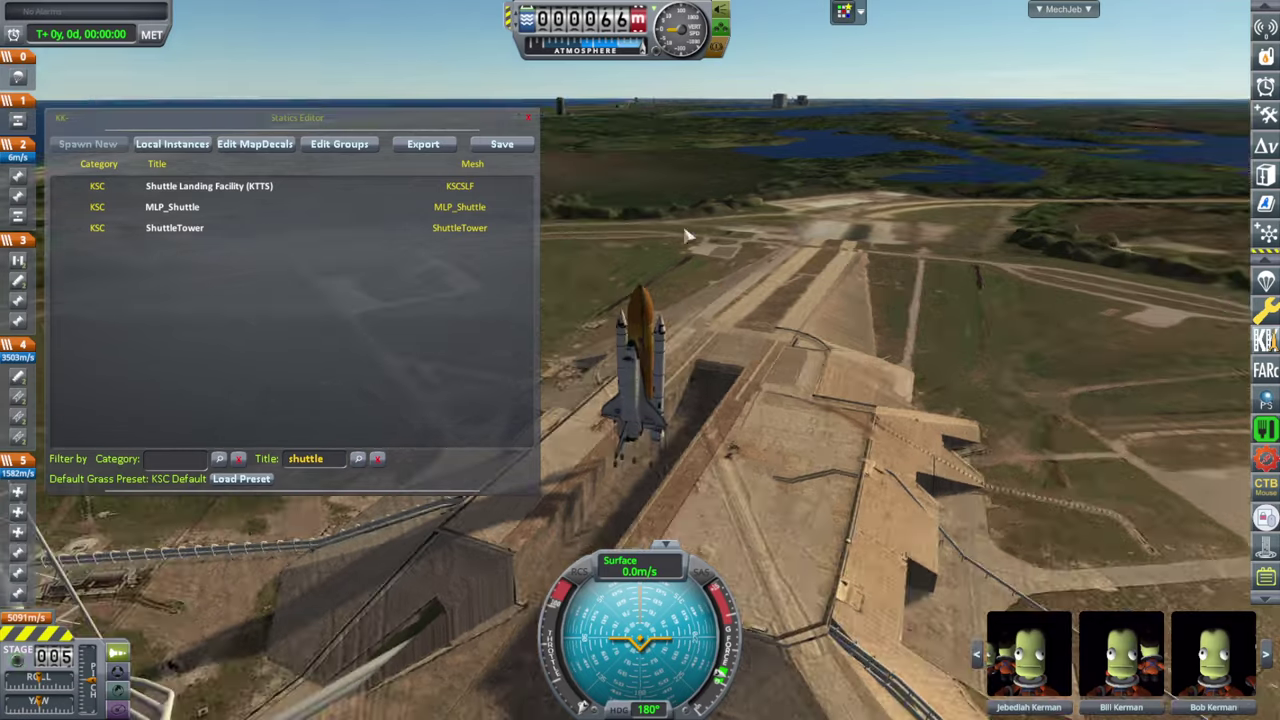
pyautogui.click(183, 206)
pyautogui.moveTo(830, 238); pyautogui.dragTo(754, 263)
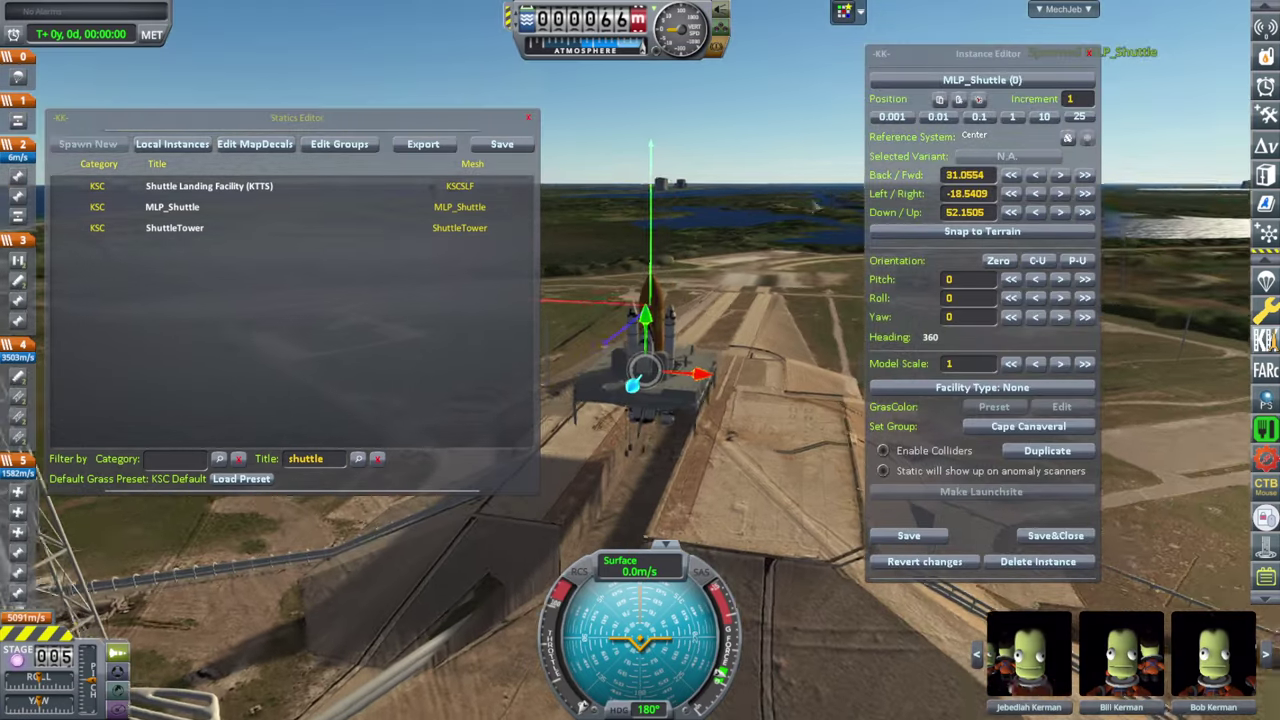
# Lower the MLP_Shuttle platform beneath the Shuttle to a Down / Up position of 35.7556.
pyautogui.scroll(5, 754, 263)
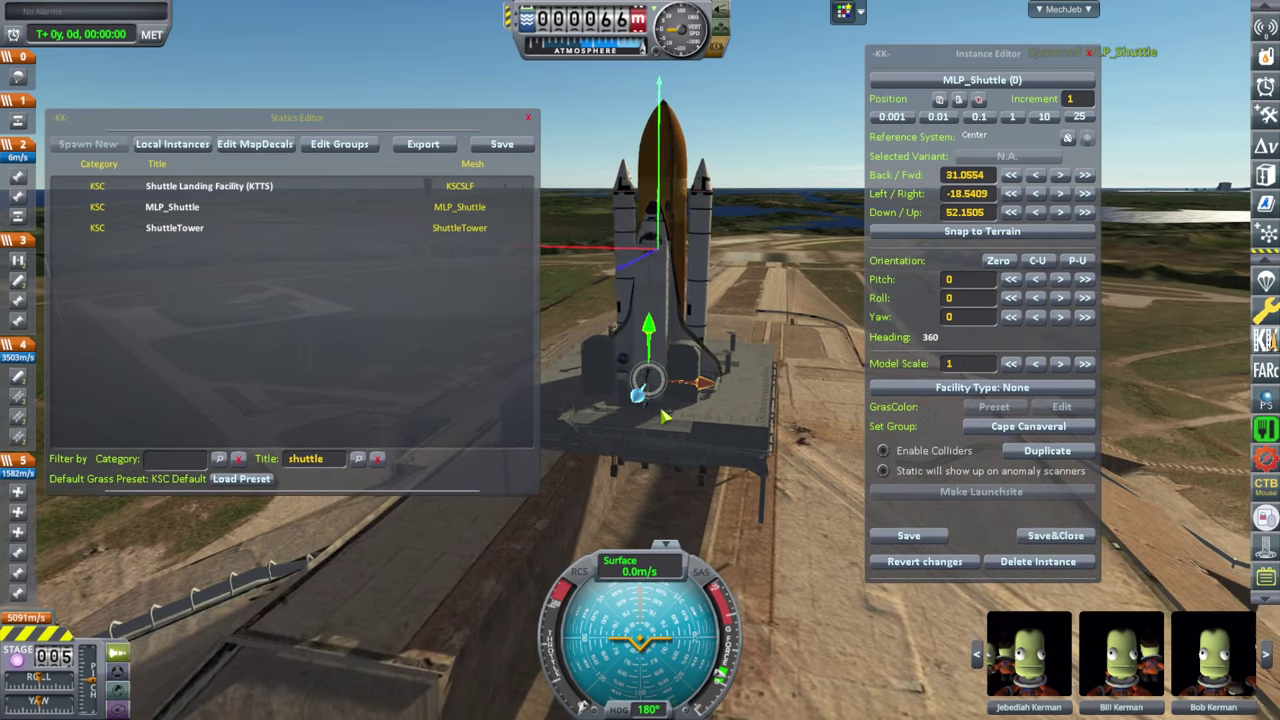
pyautogui.moveTo(754, 263); pyautogui.dragTo(550, 476)
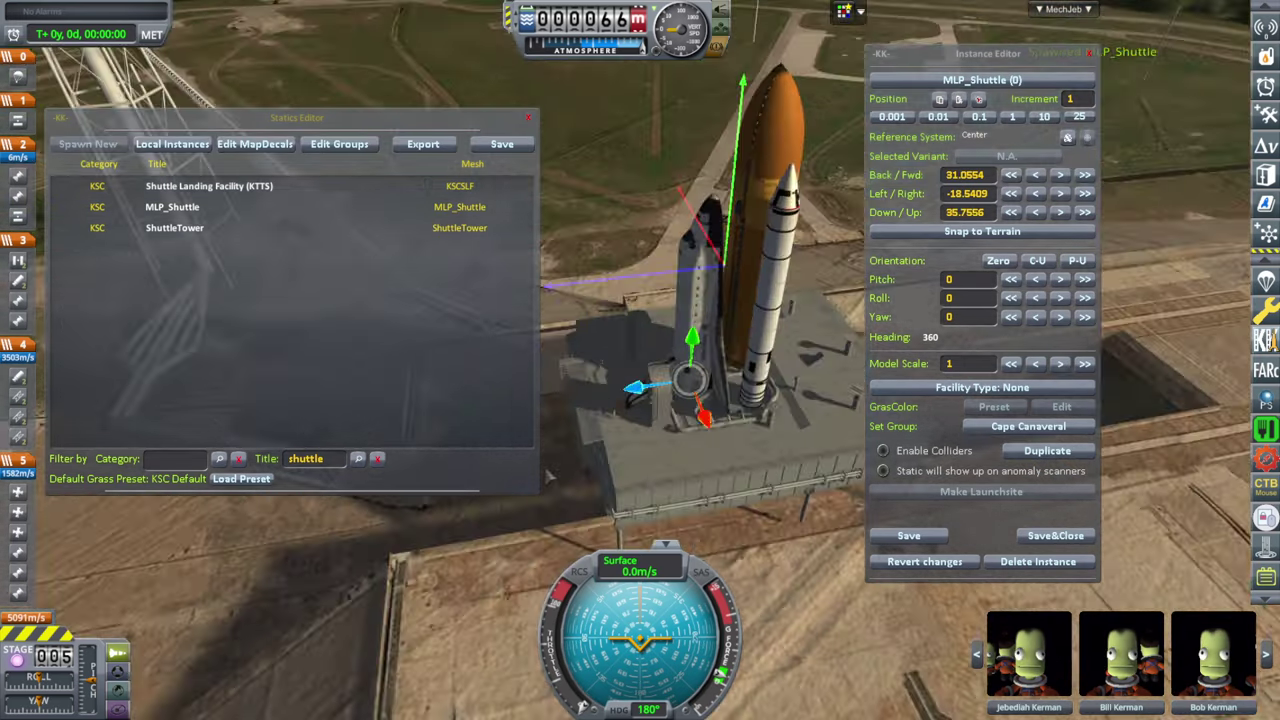
pyautogui.scroll(-3, 722, 451)
# Set the MLP_Shuttle's yaw to 180 and move the Statics Editor window clear of the platform.
pyautogui.moveTo(722, 451); pyautogui.dragTo(700, 411)
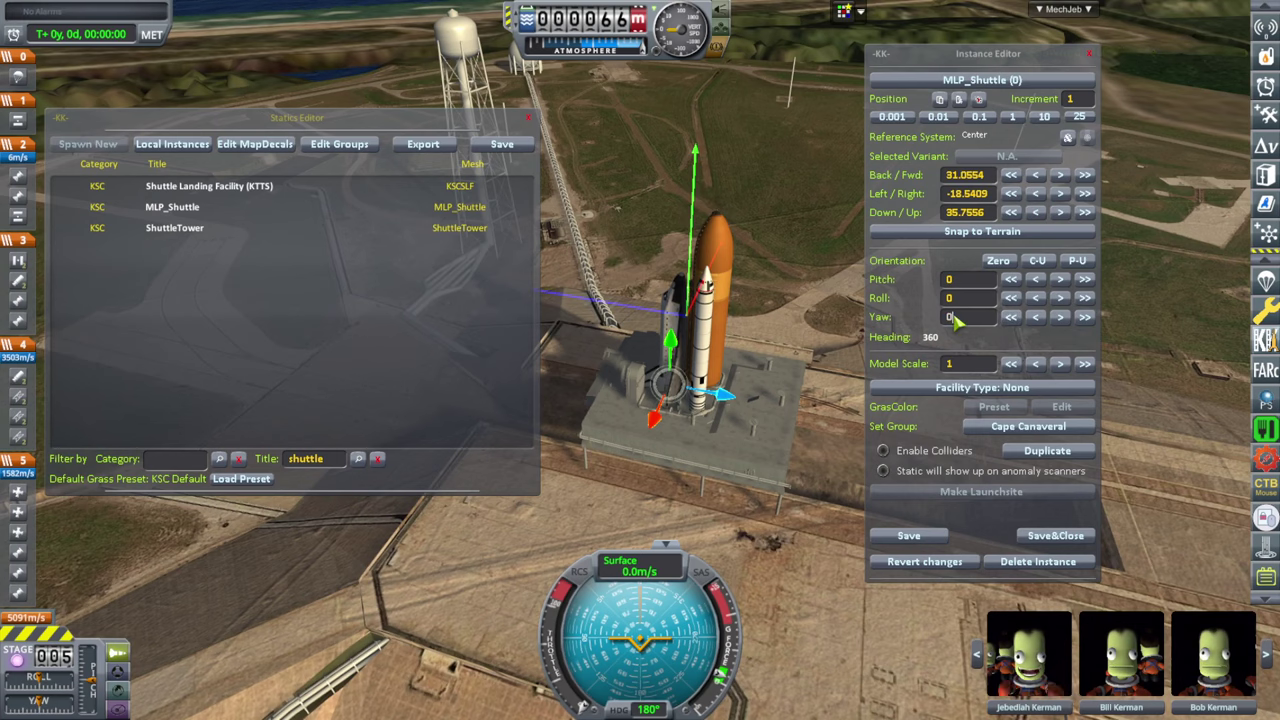
pyautogui.press('Return')
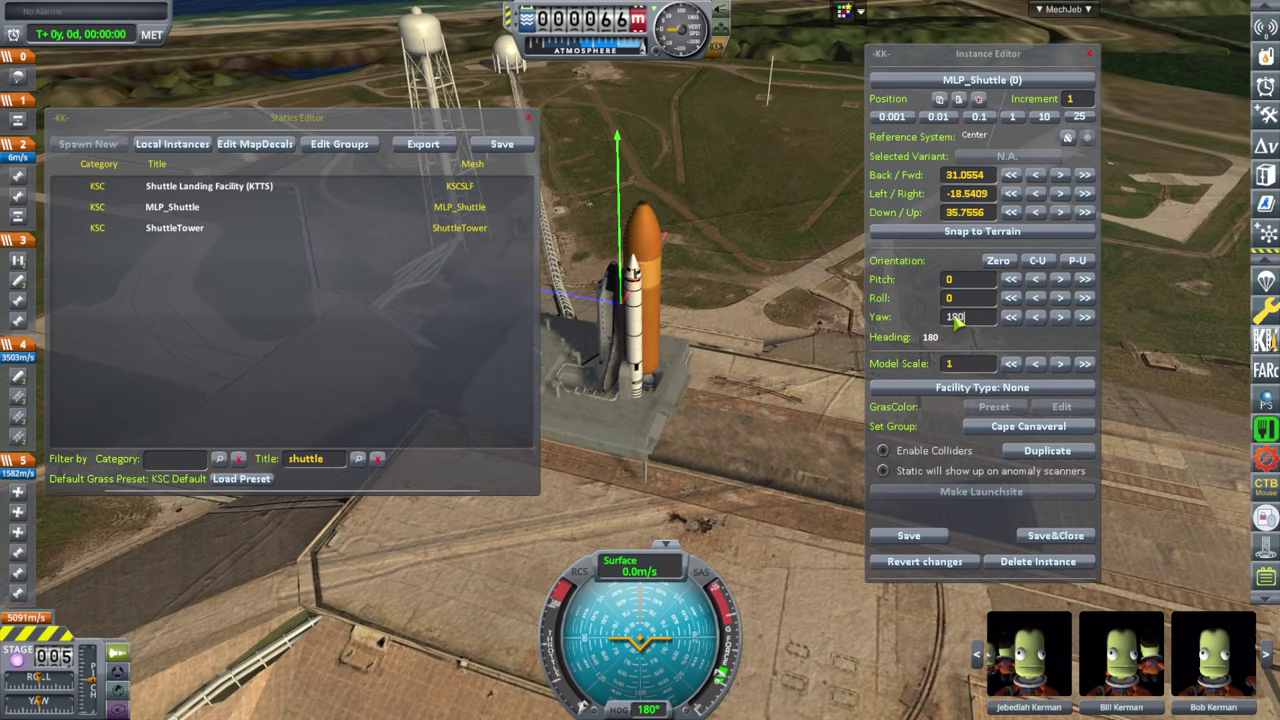
pyautogui.moveTo(297, 117); pyautogui.dragTo(370, 76)
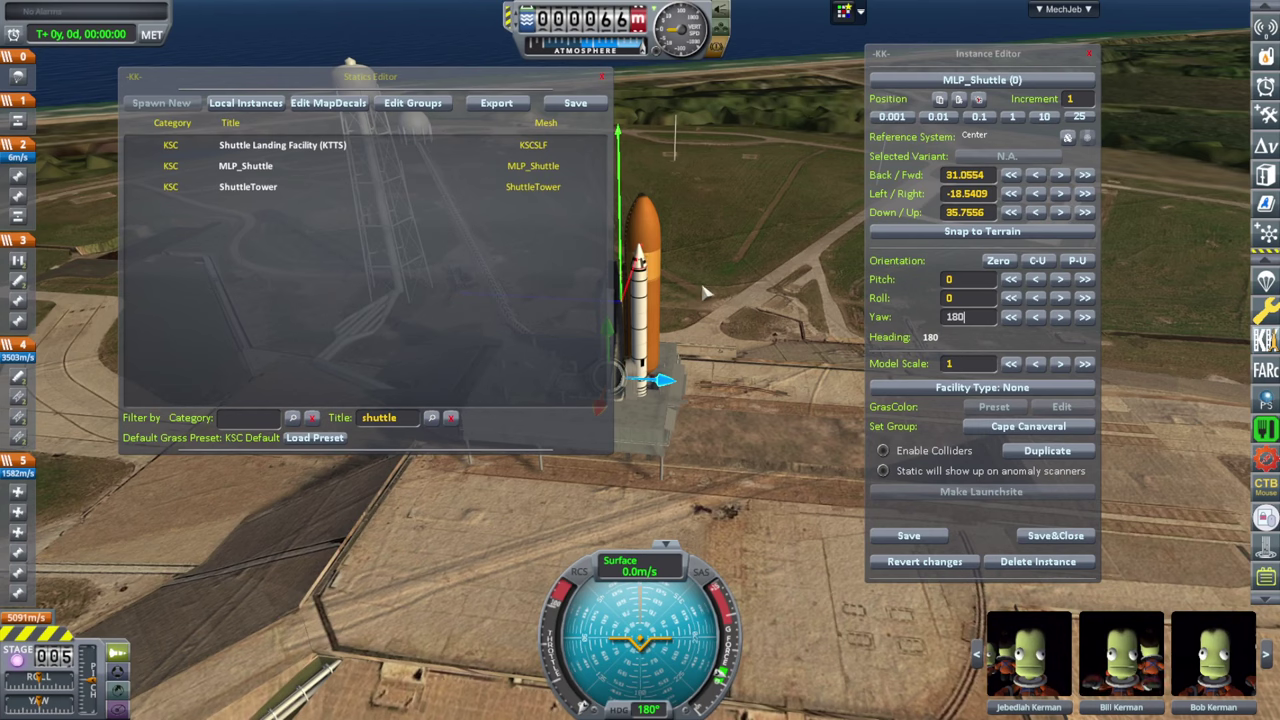
pyautogui.moveTo(506, 89); pyautogui.dragTo(339, 97)
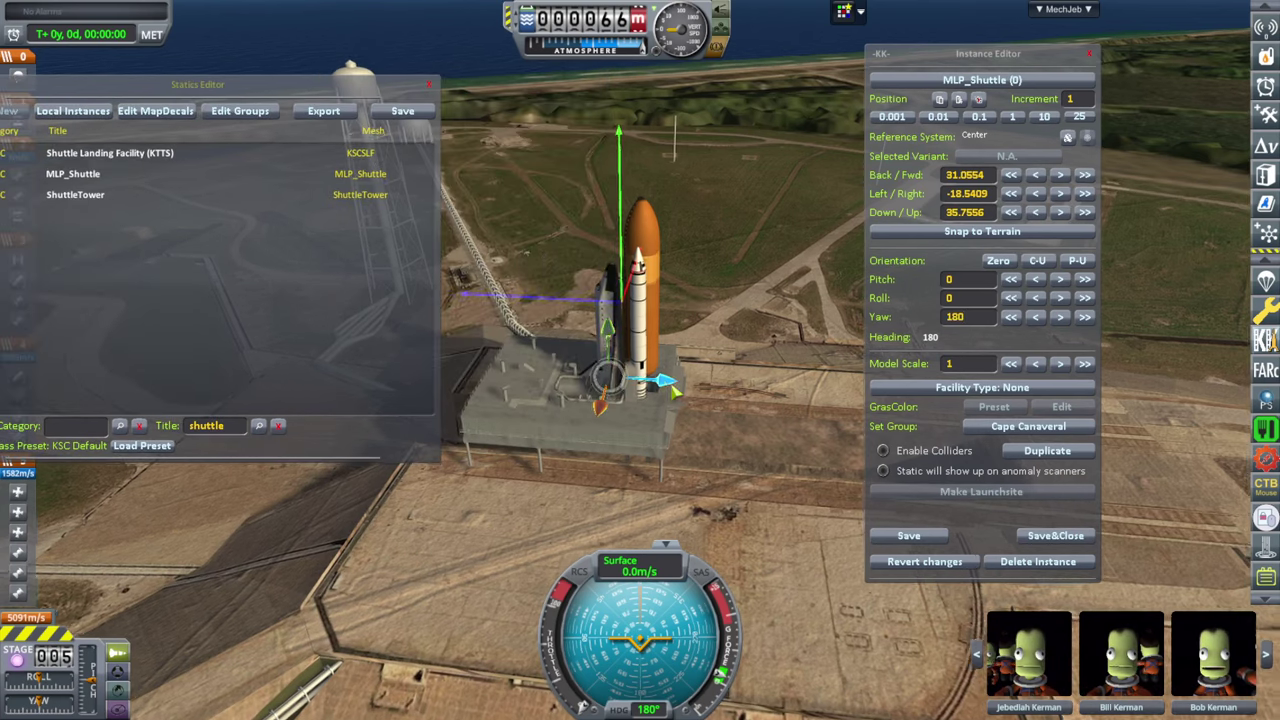
# Move the MLP_Shuttle platform beneath the Shuttle to Back / Fwd 21.3902 and Down / Up 28.7815.
pyautogui.moveTo(672, 387); pyautogui.dragTo(785, 375)
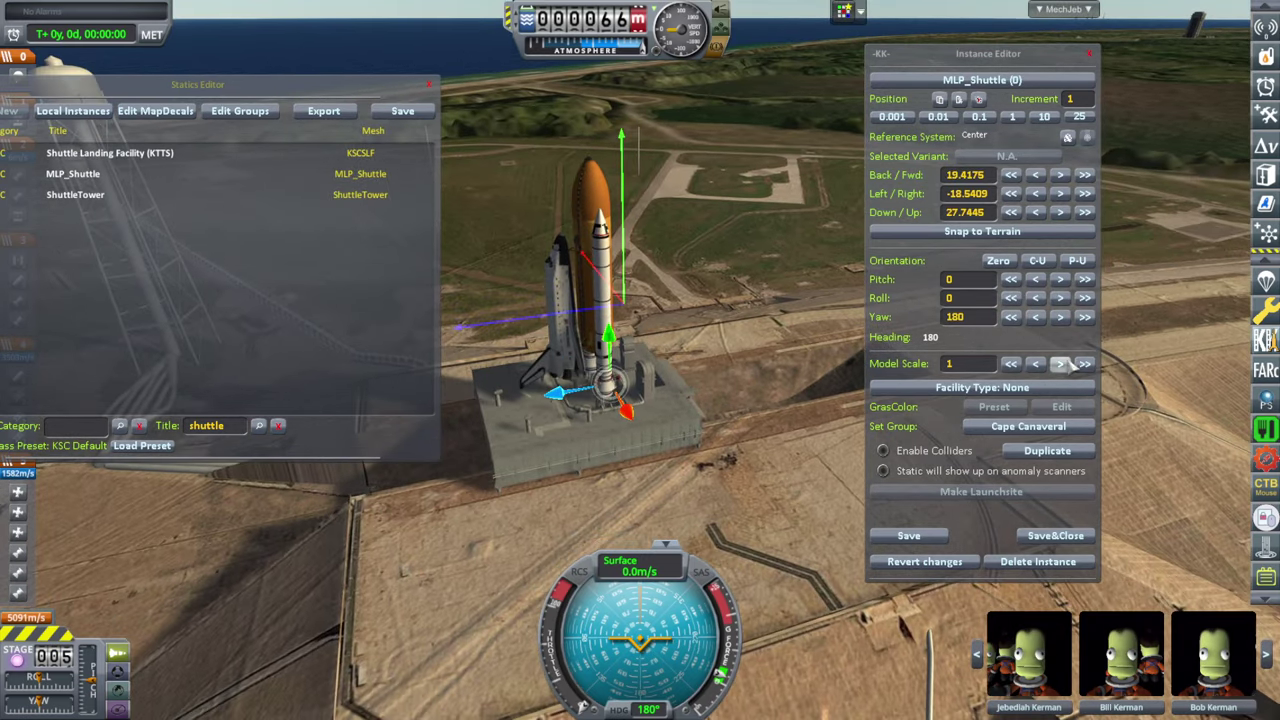
pyautogui.moveTo(673, 487); pyautogui.dragTo(762, 368)
pyautogui.scroll(5, 640, 360)
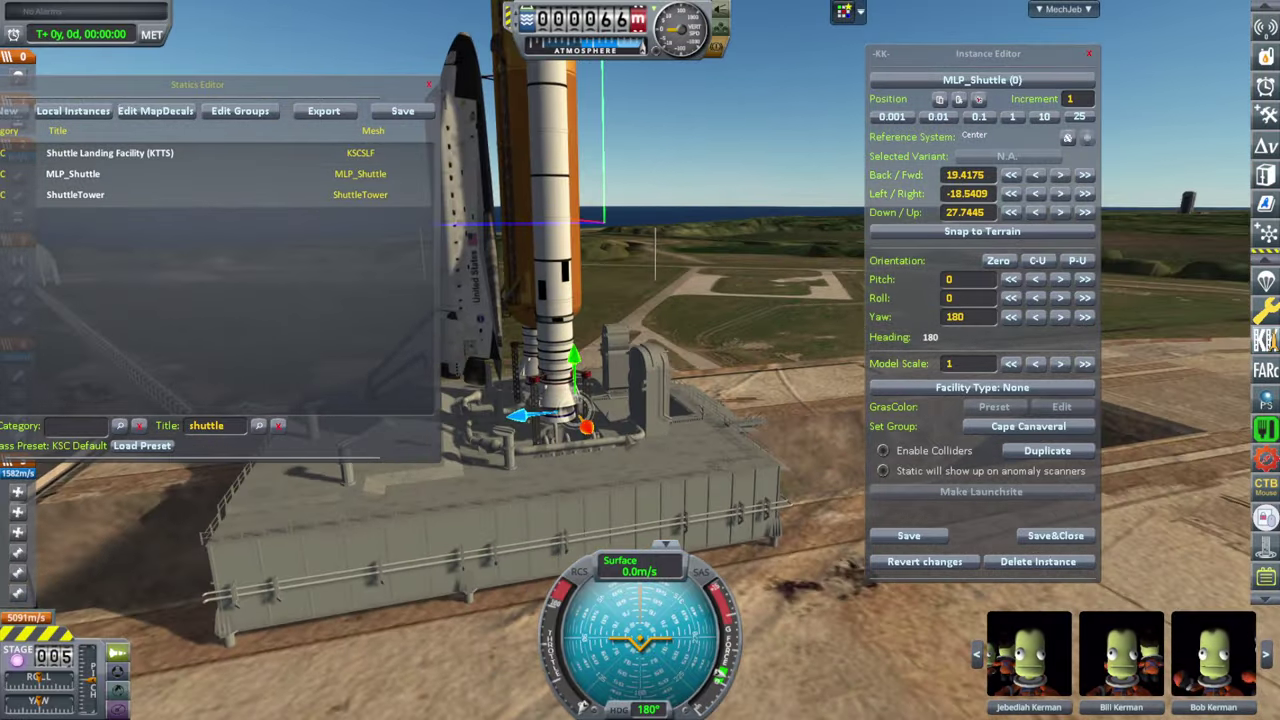
pyautogui.moveTo(631, 440); pyautogui.dragTo(593, 518)
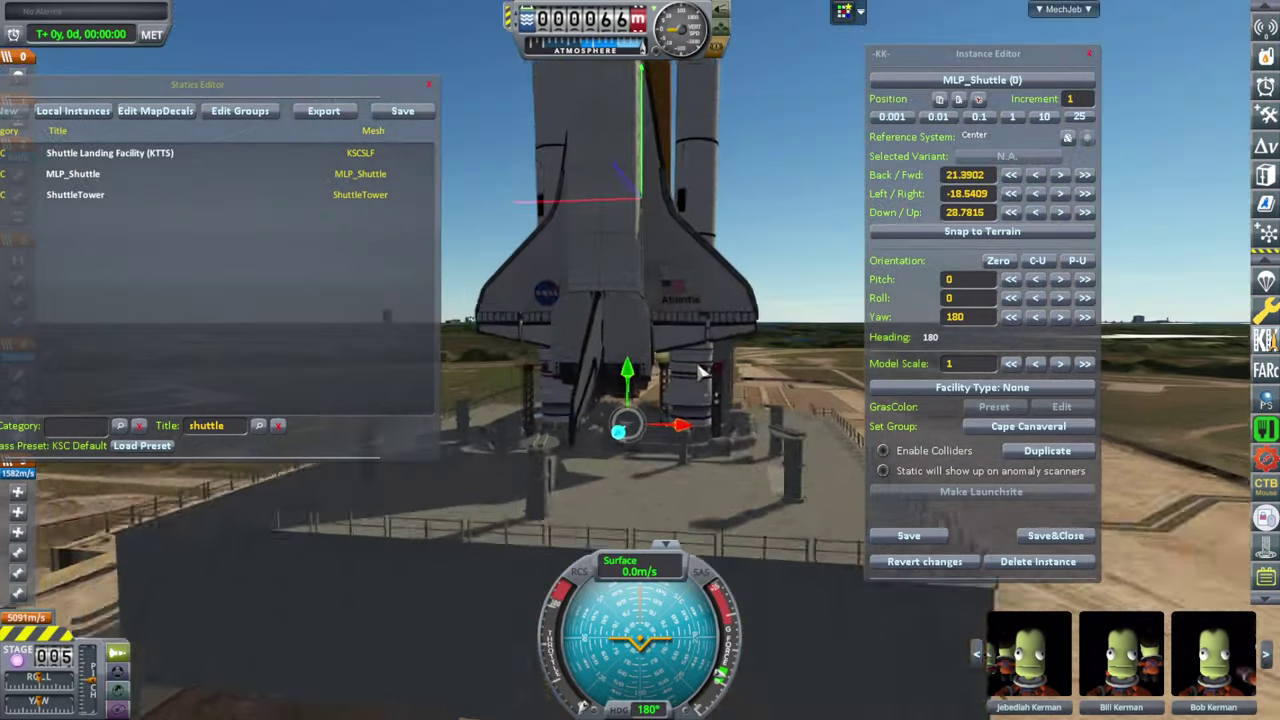
# Examine from several angles how the Shuttle's boosters and launch clamps sit on the platform deck and its exhaust openings.
pyautogui.moveTo(697, 371); pyautogui.dragTo(590, 420)
pyautogui.moveTo(463, 402); pyautogui.dragTo(730, 466)
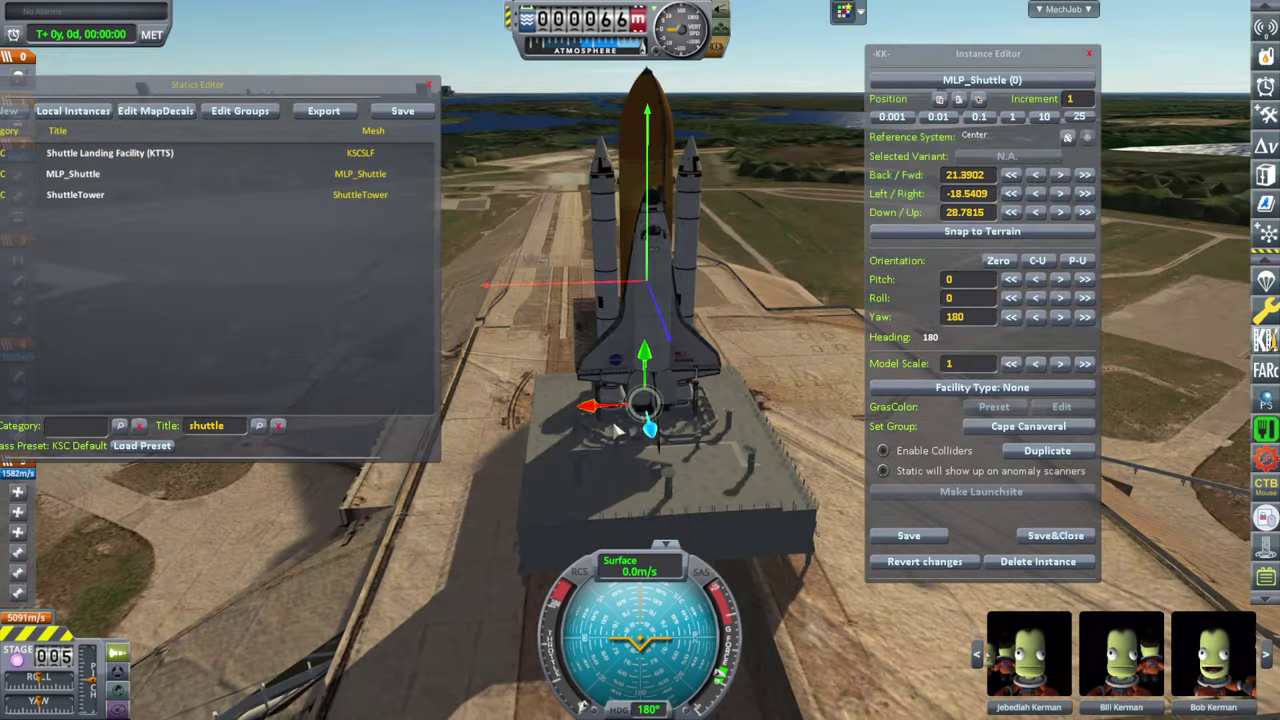
pyautogui.scroll(6, 614, 428)
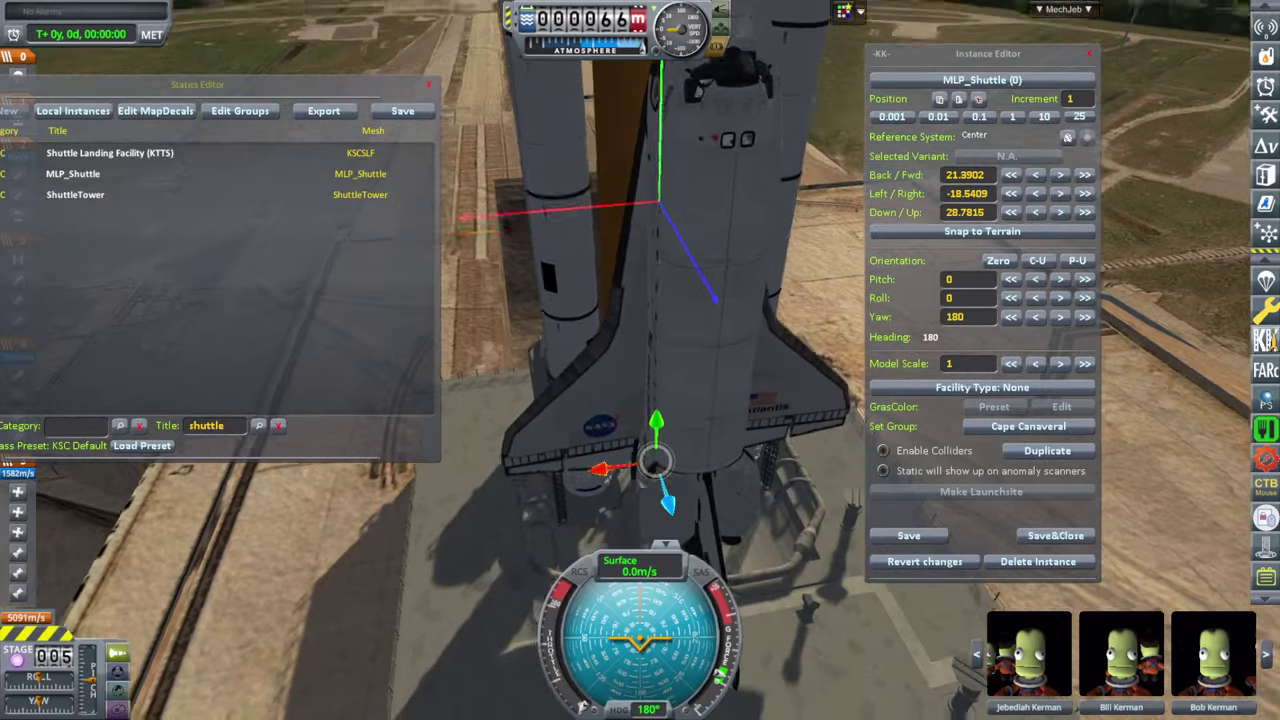
pyautogui.moveTo(636, 494); pyautogui.dragTo(740, 390)
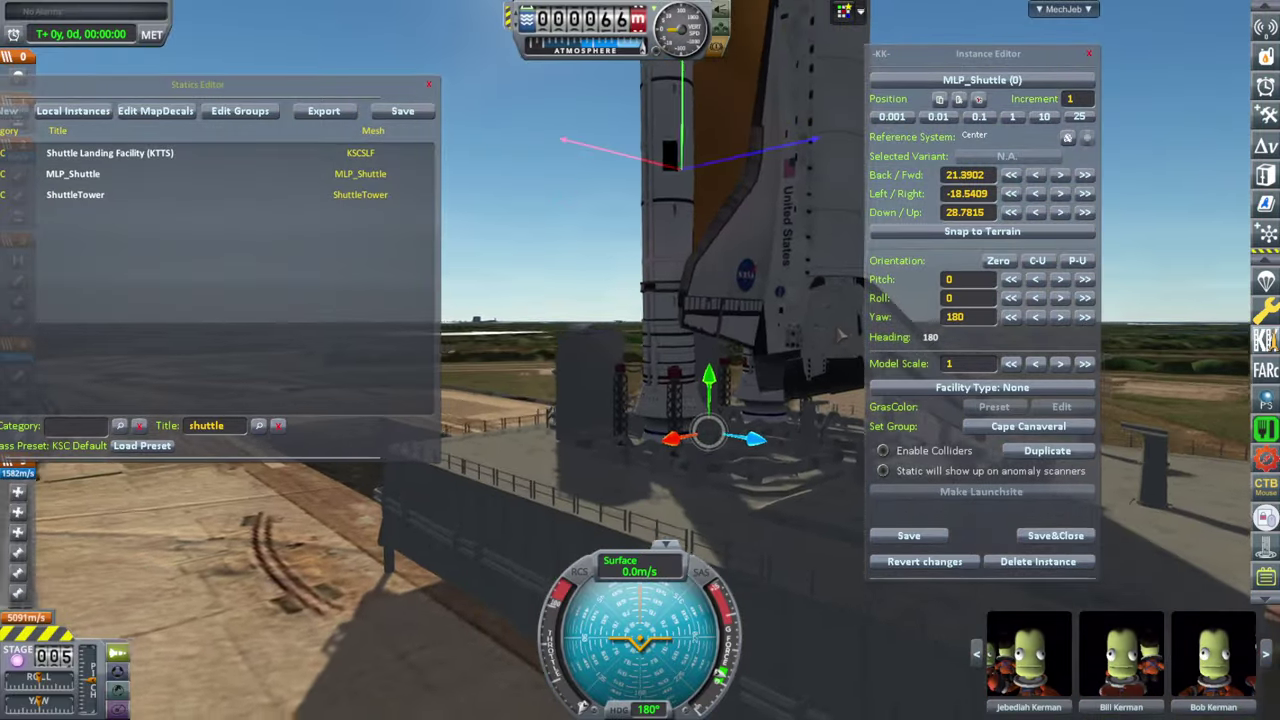
pyautogui.moveTo(841, 334); pyautogui.dragTo(352, 378)
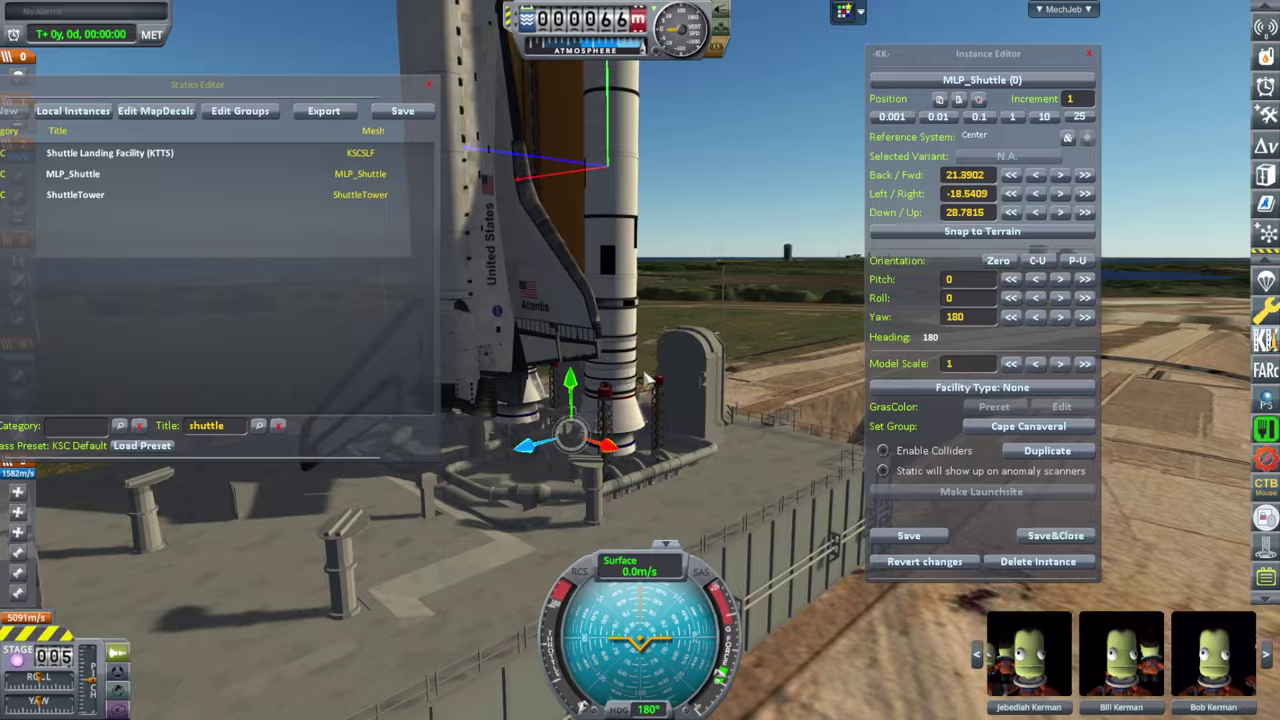
pyautogui.scroll(-3, 648, 378)
pyautogui.moveTo(648, 378); pyautogui.dragTo(420, 457)
pyautogui.moveTo(840, 450); pyautogui.dragTo(676, 468)
pyautogui.scroll(-2, 670, 455)
pyautogui.scroll(-3, 670, 452)
pyautogui.scroll(3, 676, 468)
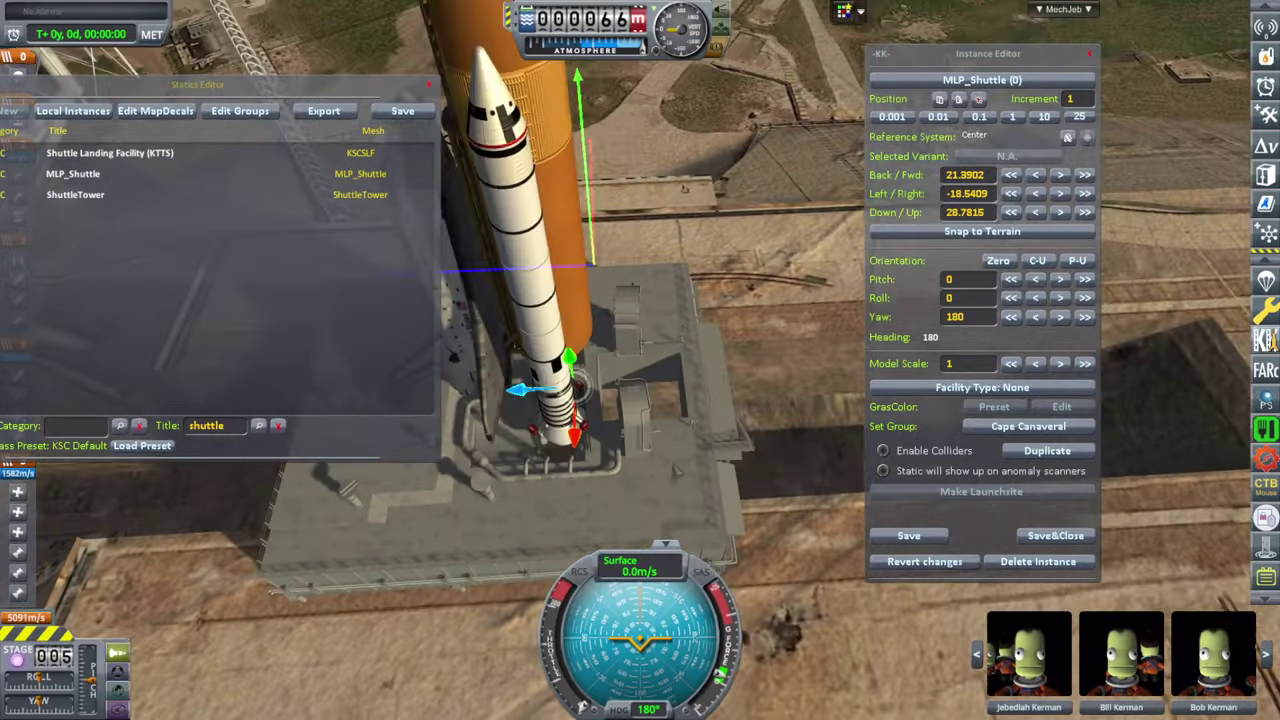
pyautogui.scroll(-4, 677, 470)
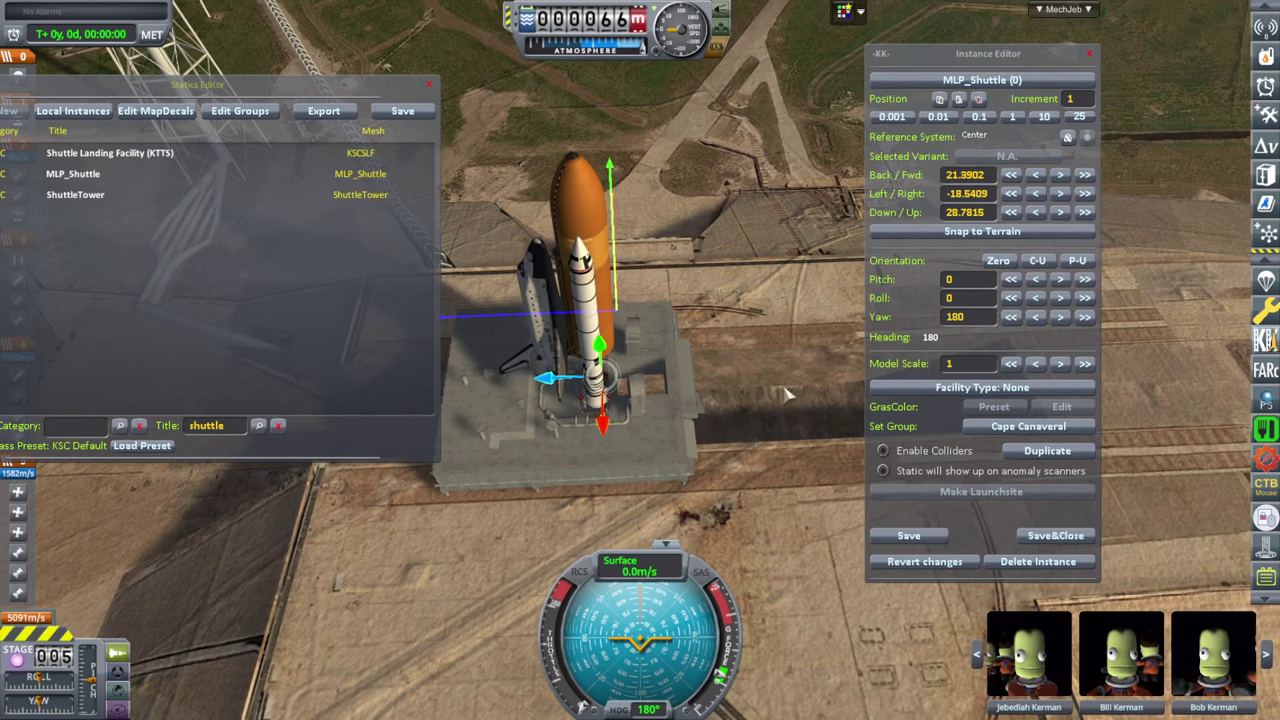
pyautogui.moveTo(730, 331); pyautogui.dragTo(726, 300)
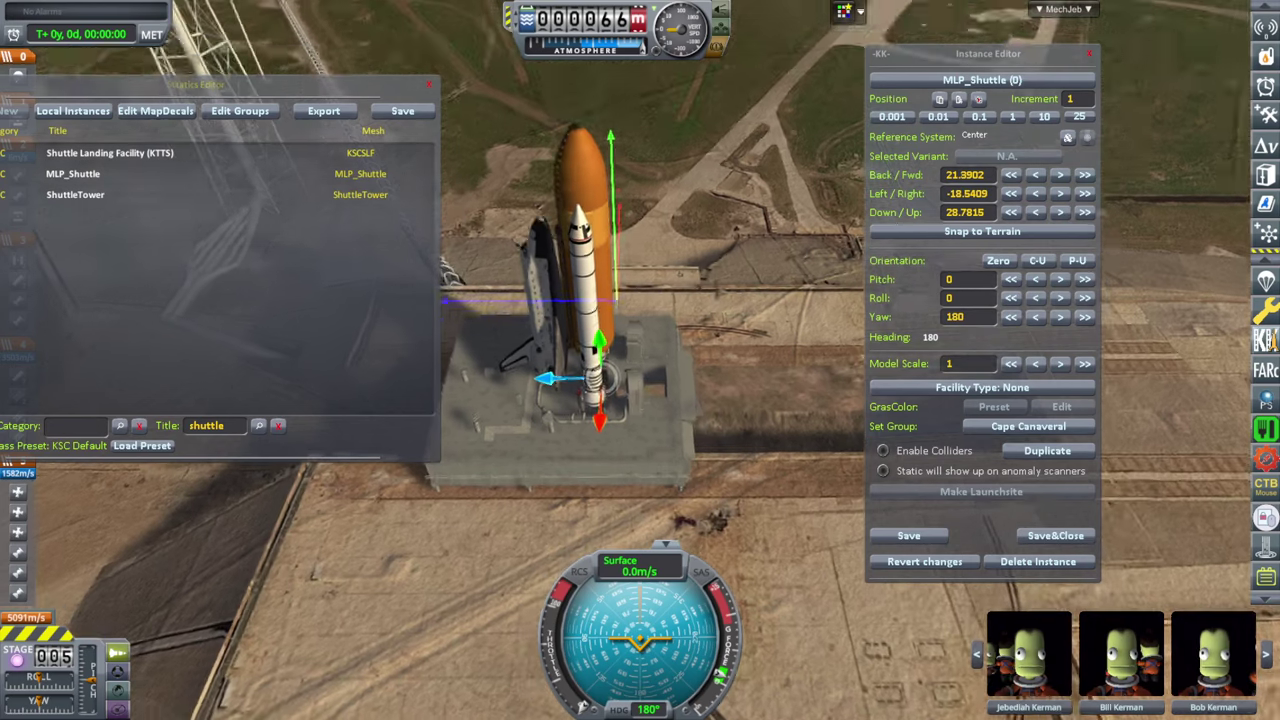
# Save and close the MLP_Shuttle instance, and revert the flight to the vehicle assembly building.
pyautogui.click(1054, 536)
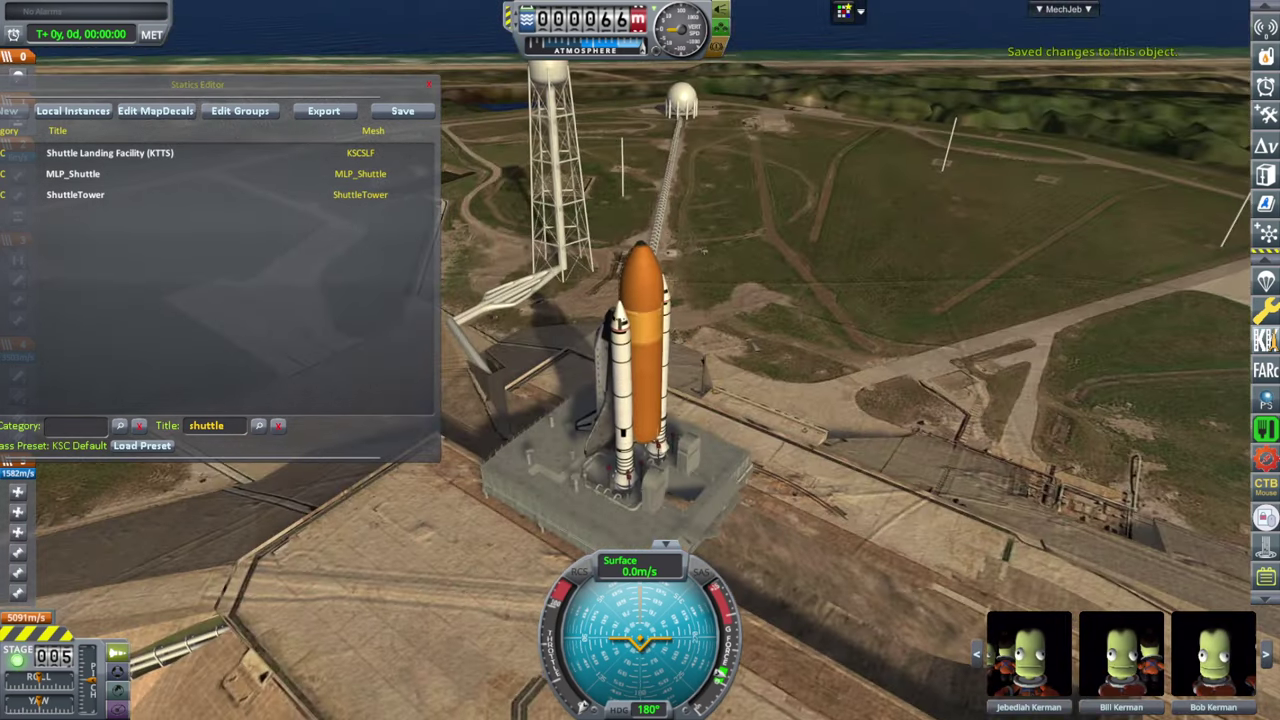
pyautogui.moveTo(1009, 409); pyautogui.dragTo(770, 362)
pyautogui.moveTo(856, 340); pyautogui.dragTo(856, 385)
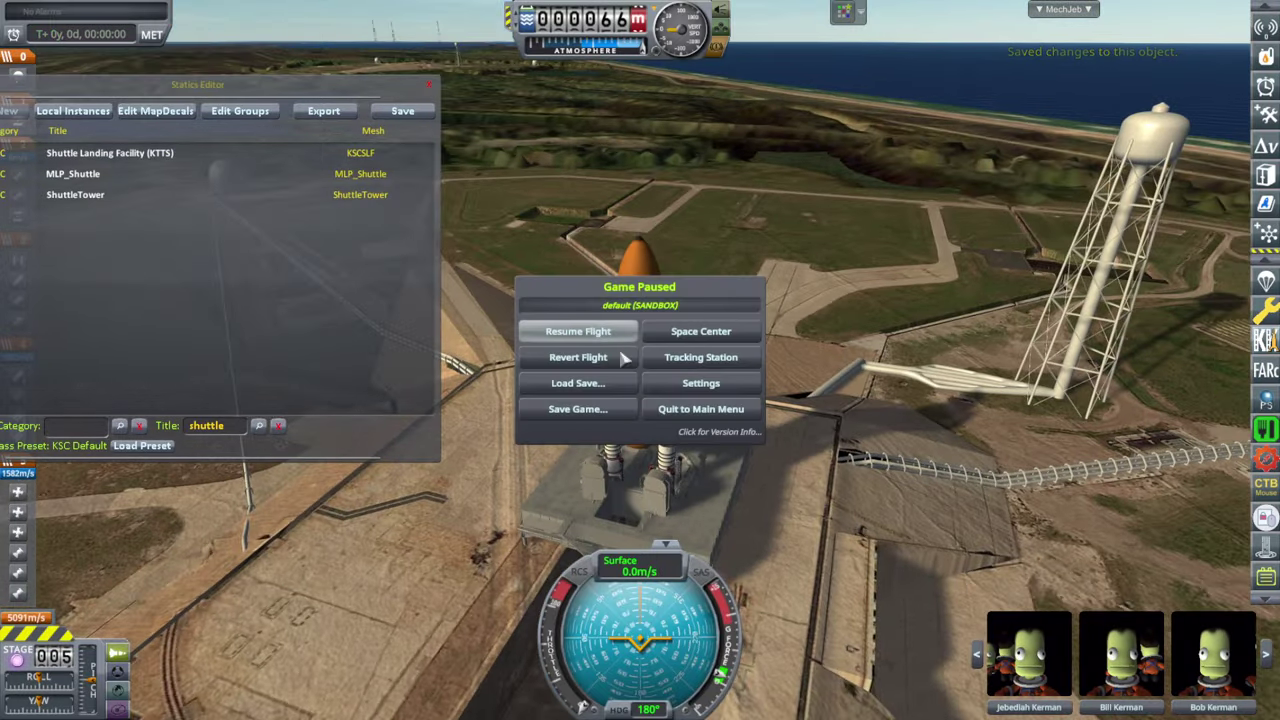
pyautogui.click(578, 357)
pyautogui.click(640, 380)
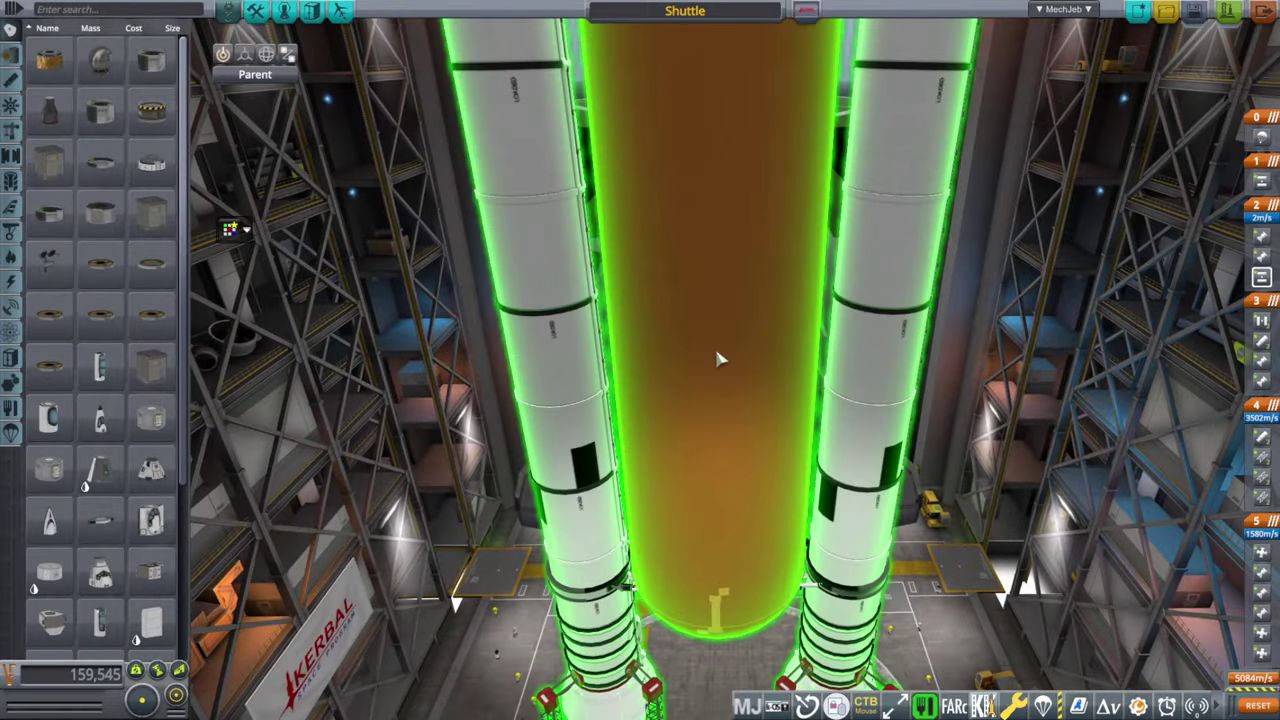
# Rotate the whole Shuttle 180 degrees about its vertical axis and launch it to the pad again.
pyautogui.keyDown('shift'); pyautogui.click(716, 358); pyautogui.keyUp('shift')
pyautogui.press('e')
pyautogui.press('e')
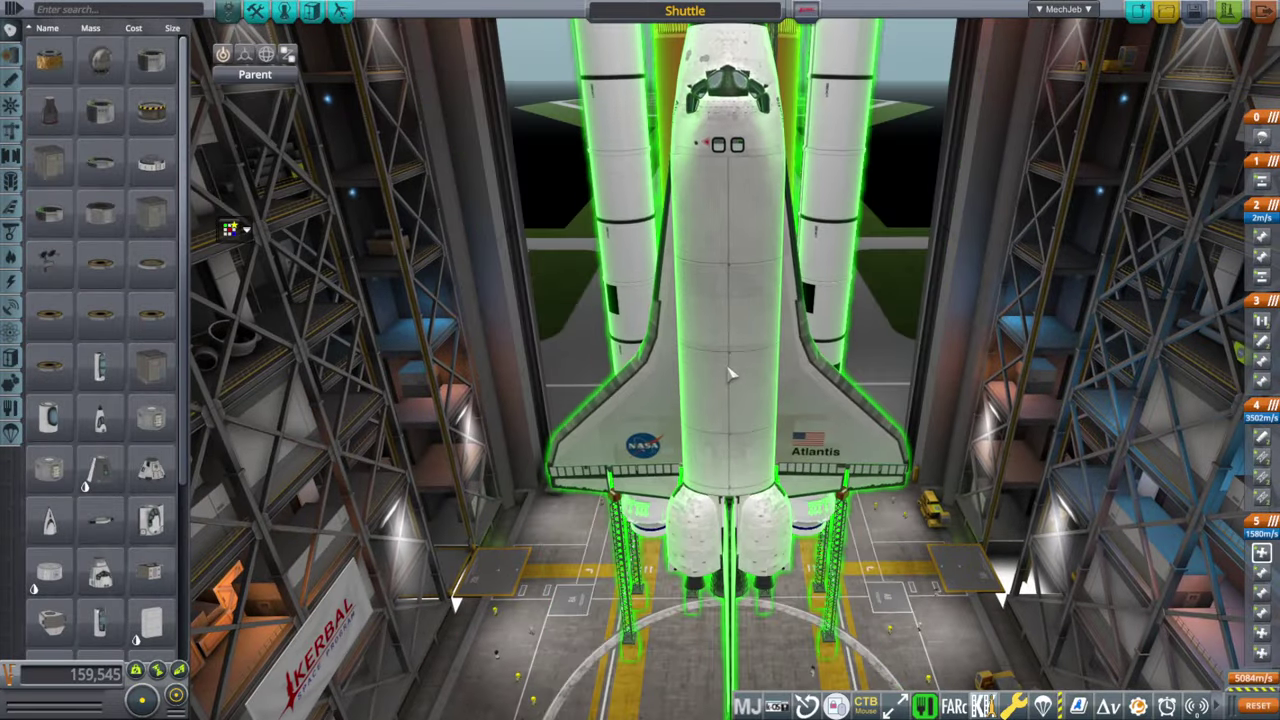
pyautogui.moveTo(1082, 383); pyautogui.dragTo(1094, 283)
pyautogui.rightClick(982, 392)
pyautogui.rightClick(893, 510)
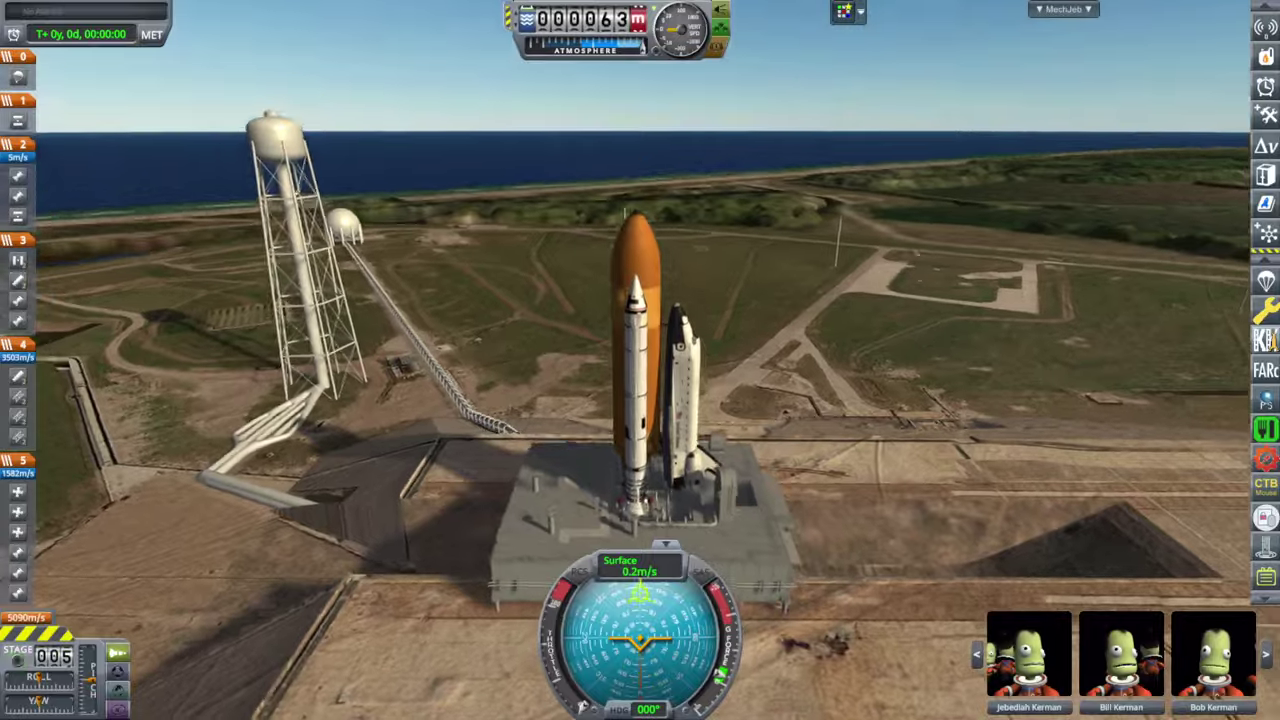
# Reposition the whole Shuttle in the assembly building to line it up with the platform, and launch it to the pad again.
pyautogui.moveTo(801, 370); pyautogui.dragTo(803, 470)
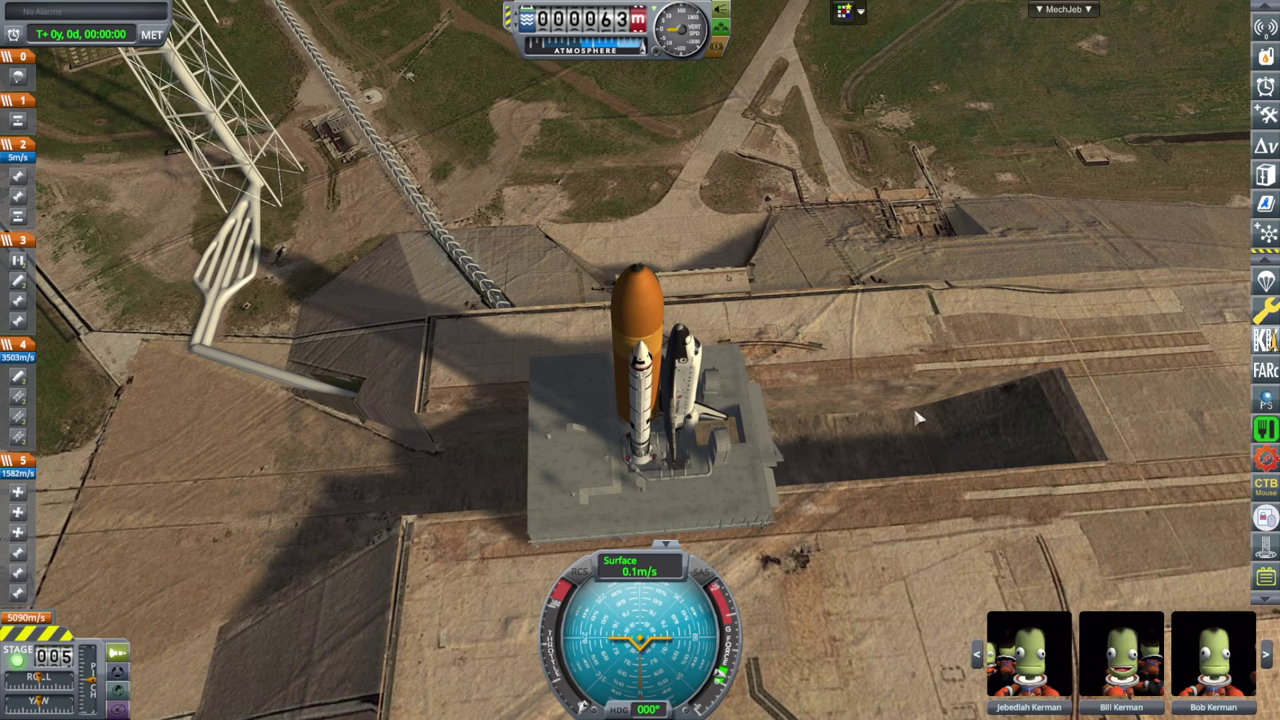
pyautogui.moveTo(950, 418); pyautogui.dragTo(918, 439)
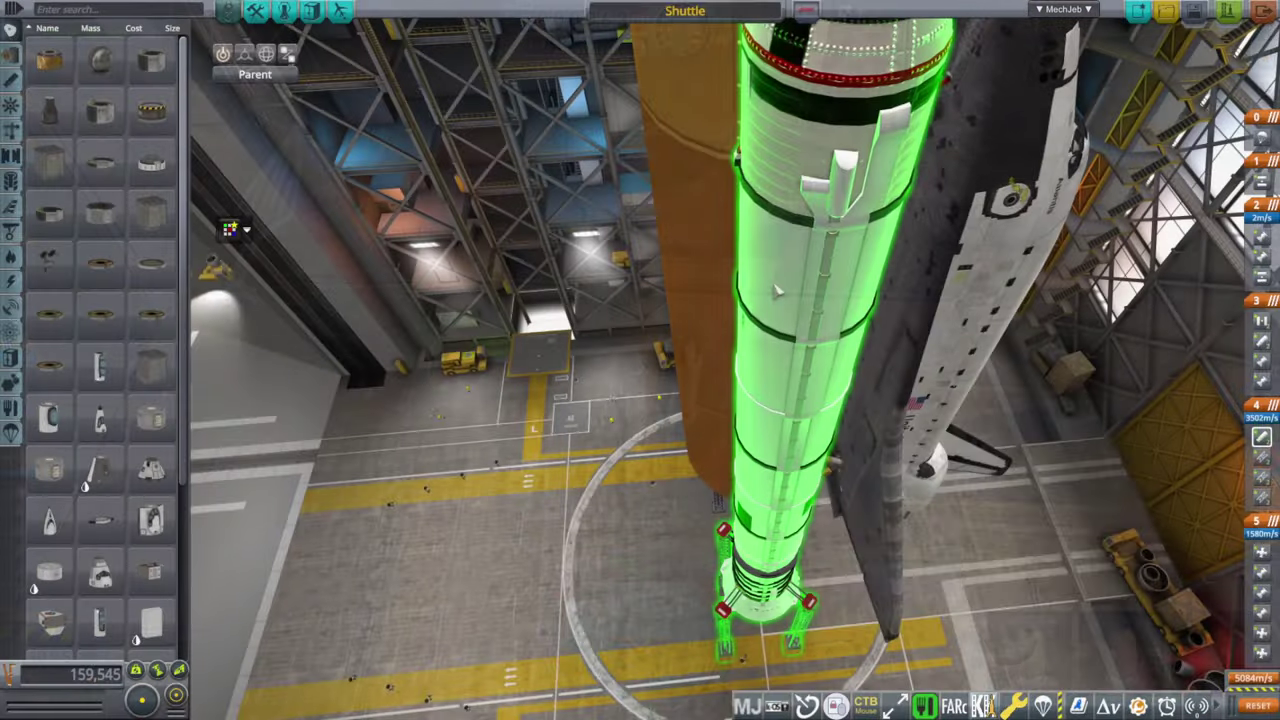
pyautogui.moveTo(794, 316); pyautogui.dragTo(1105, 620)
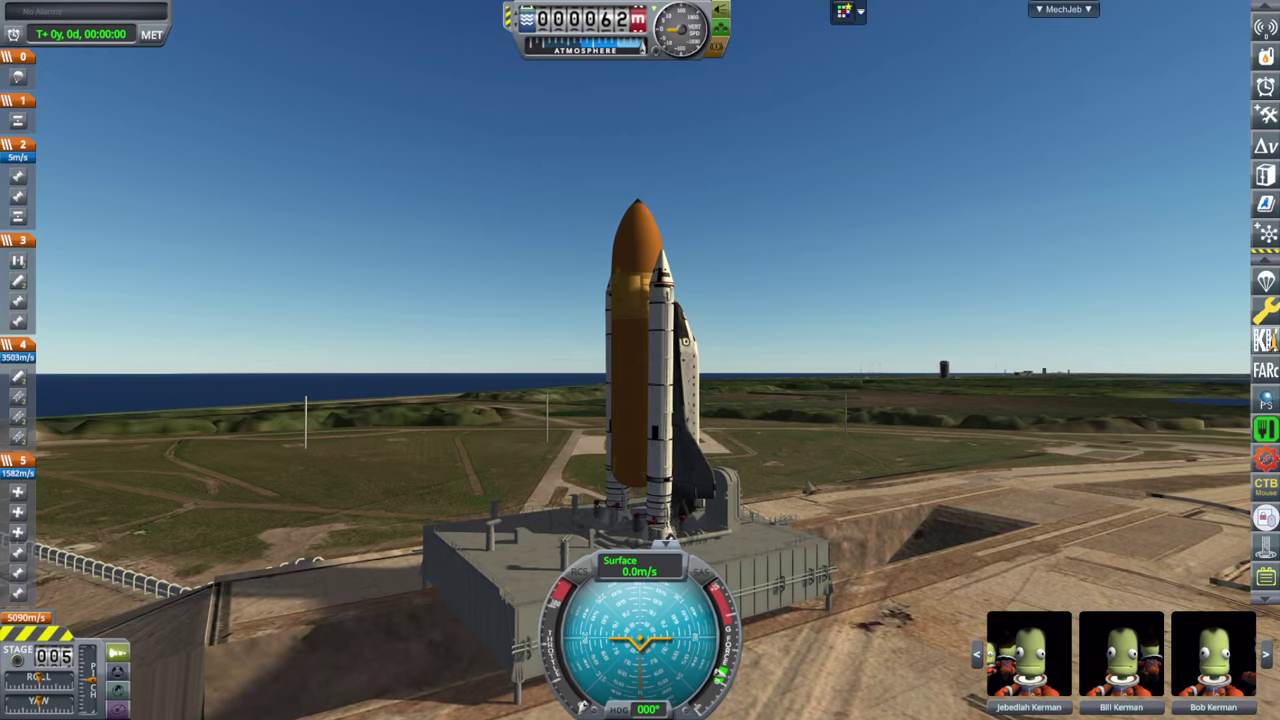
# Open the placed MLP_Shuttle from the local instances for editing and move it to Back / Fwd 23.3681.
pyautogui.moveTo(807, 485); pyautogui.dragTo(388, 620)
pyautogui.moveTo(850, 426); pyautogui.dragTo(795, 519)
pyautogui.moveTo(815, 456); pyautogui.dragTo(813, 472)
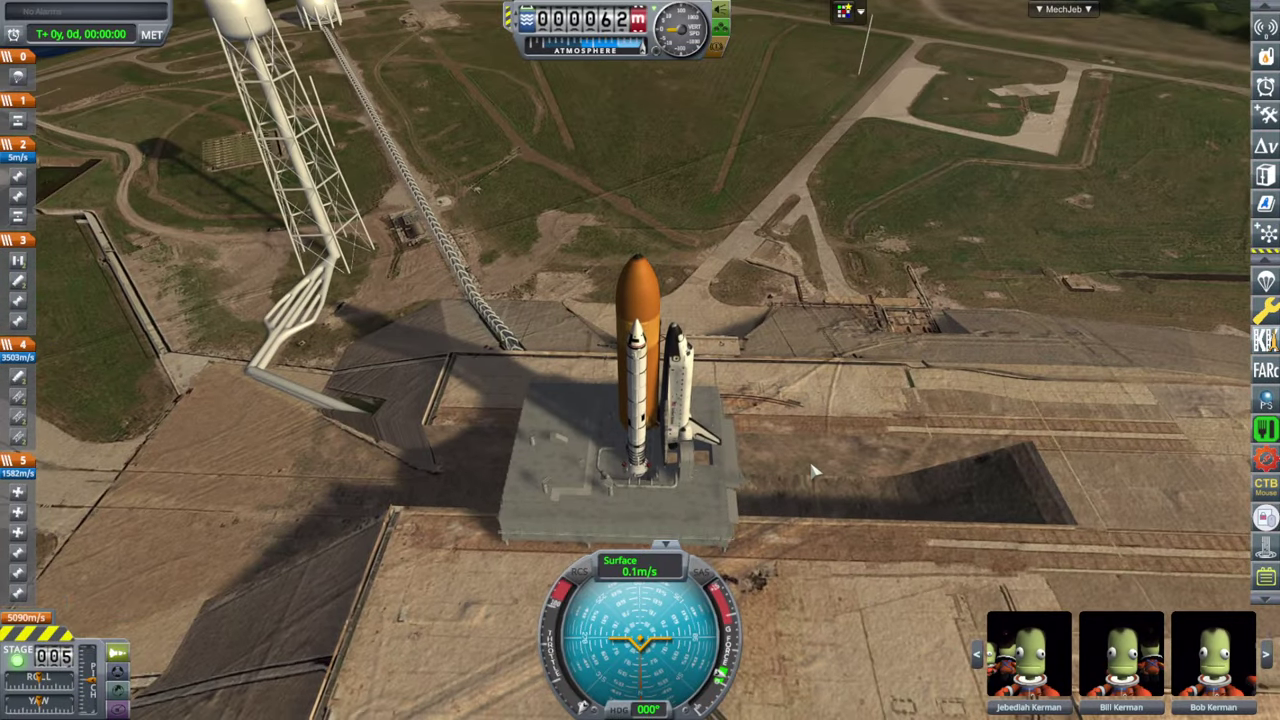
pyautogui.hotkey('ctrl', 'k')
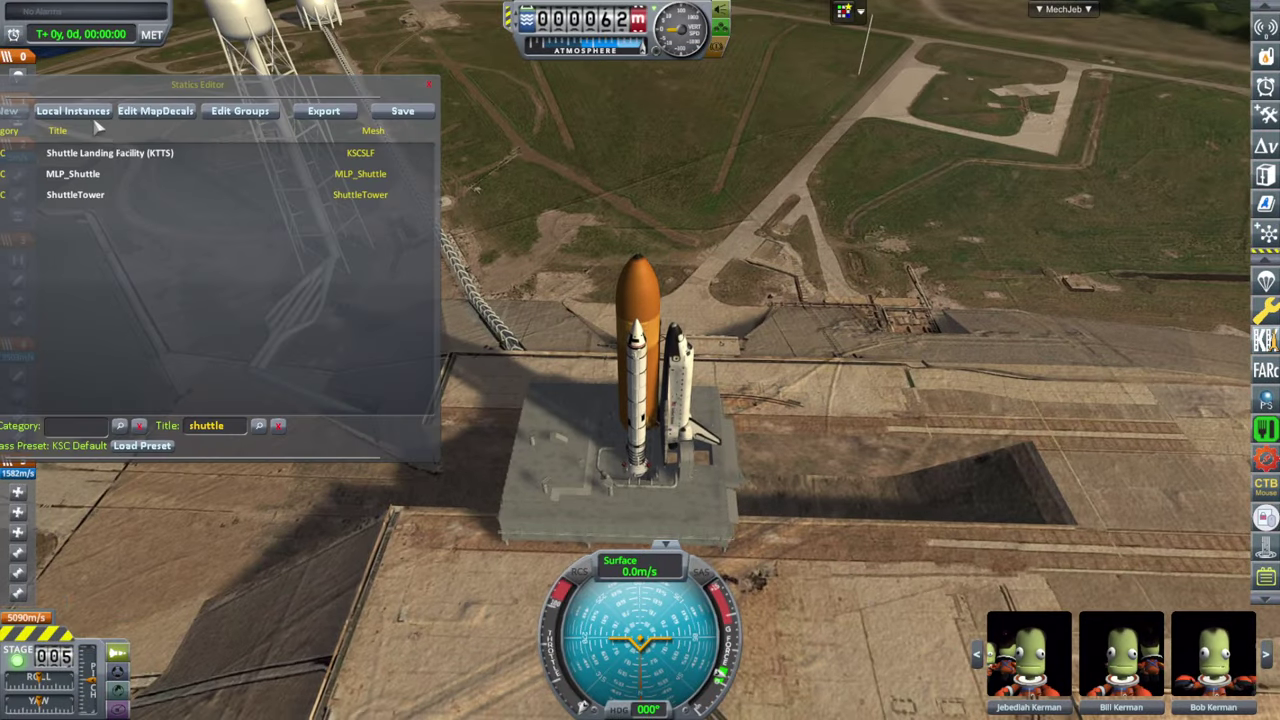
pyautogui.click(94, 112)
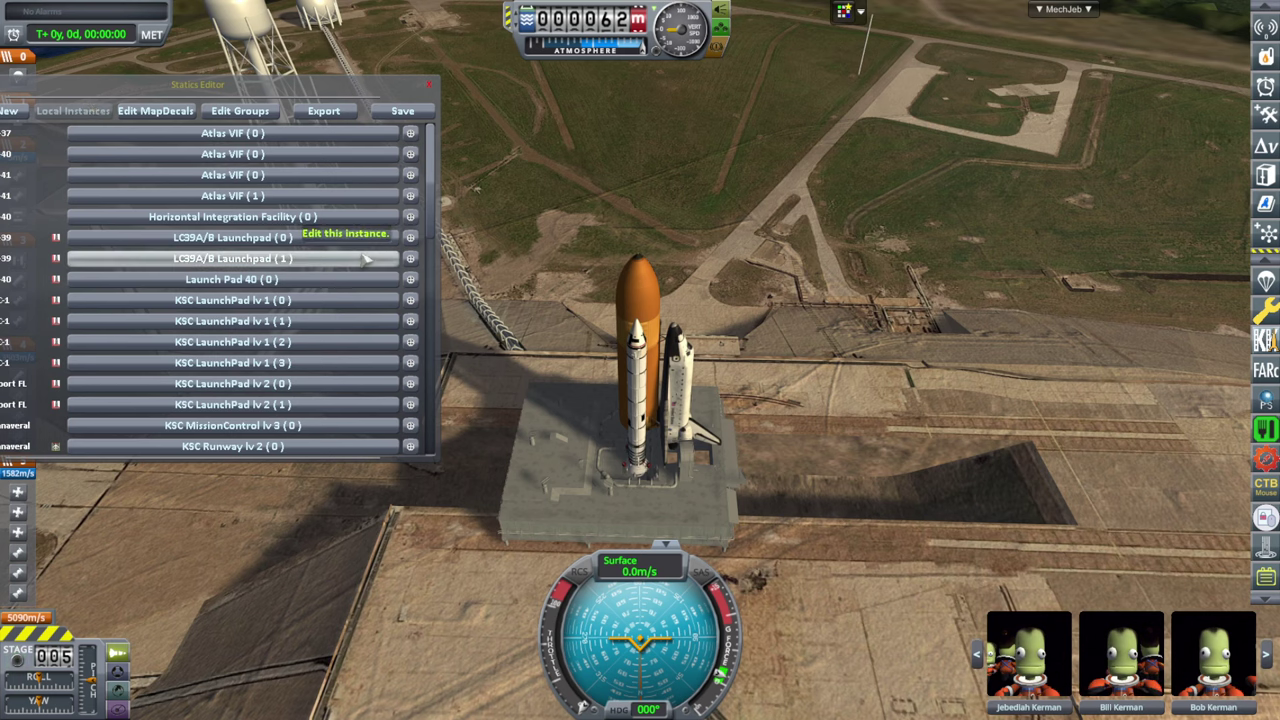
pyautogui.scroll(-3, 367, 259)
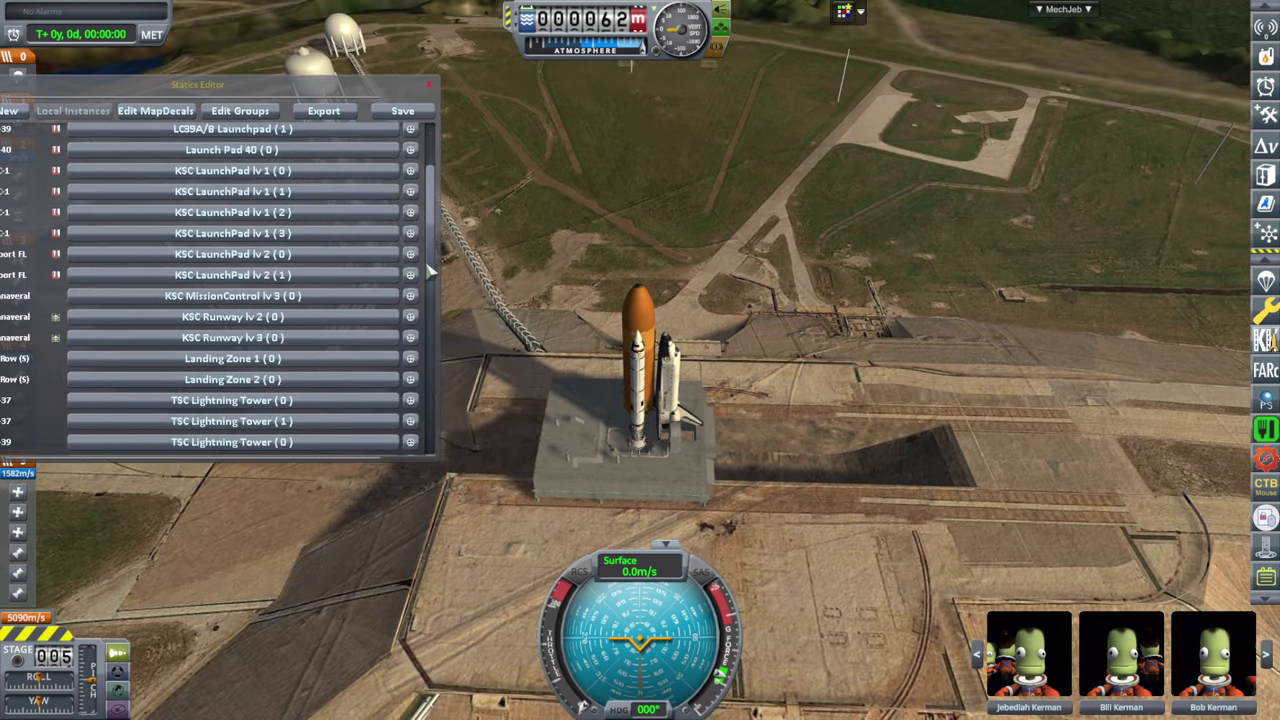
pyautogui.moveTo(430, 270); pyautogui.dragTo(437, 470)
pyautogui.click(304, 448)
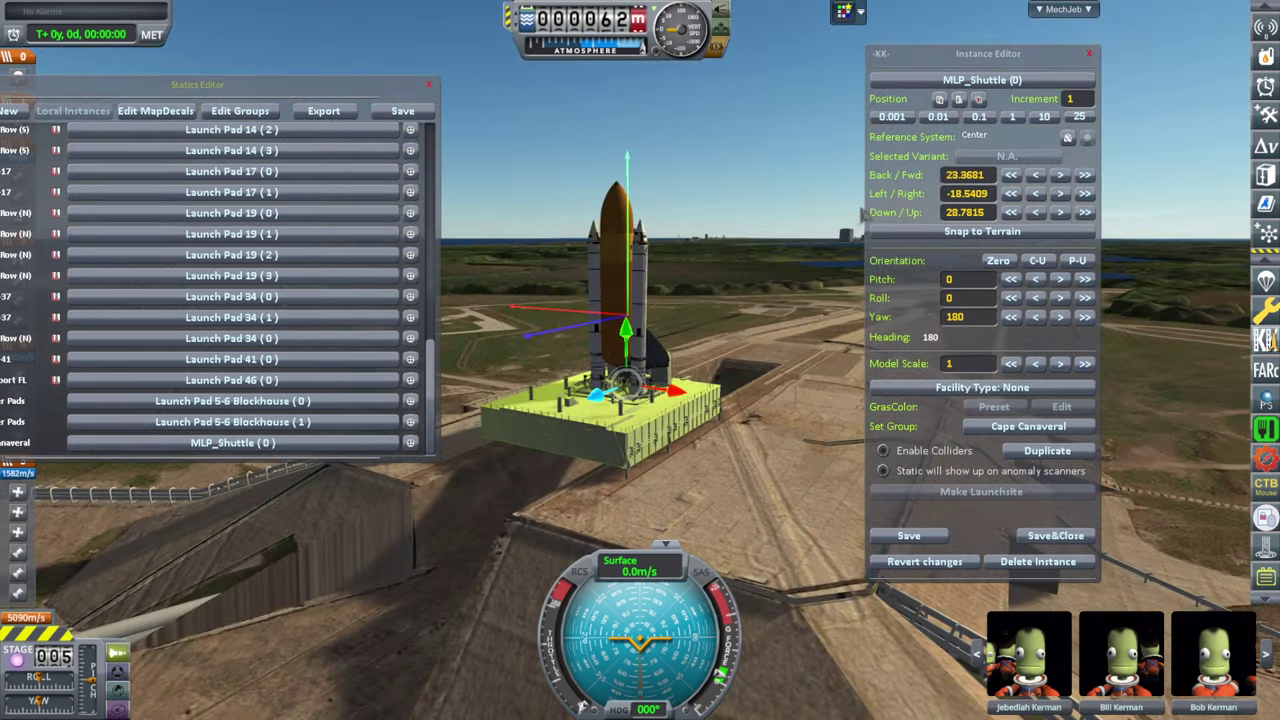
# Raise the MLP_Shuttle to a Down / Up position of 32.8956, and save and close the instance.
pyautogui.moveTo(862, 210); pyautogui.dragTo(590, 319)
pyautogui.scroll(3, 683, 274)
pyautogui.moveTo(789, 243); pyautogui.dragTo(750, 339)
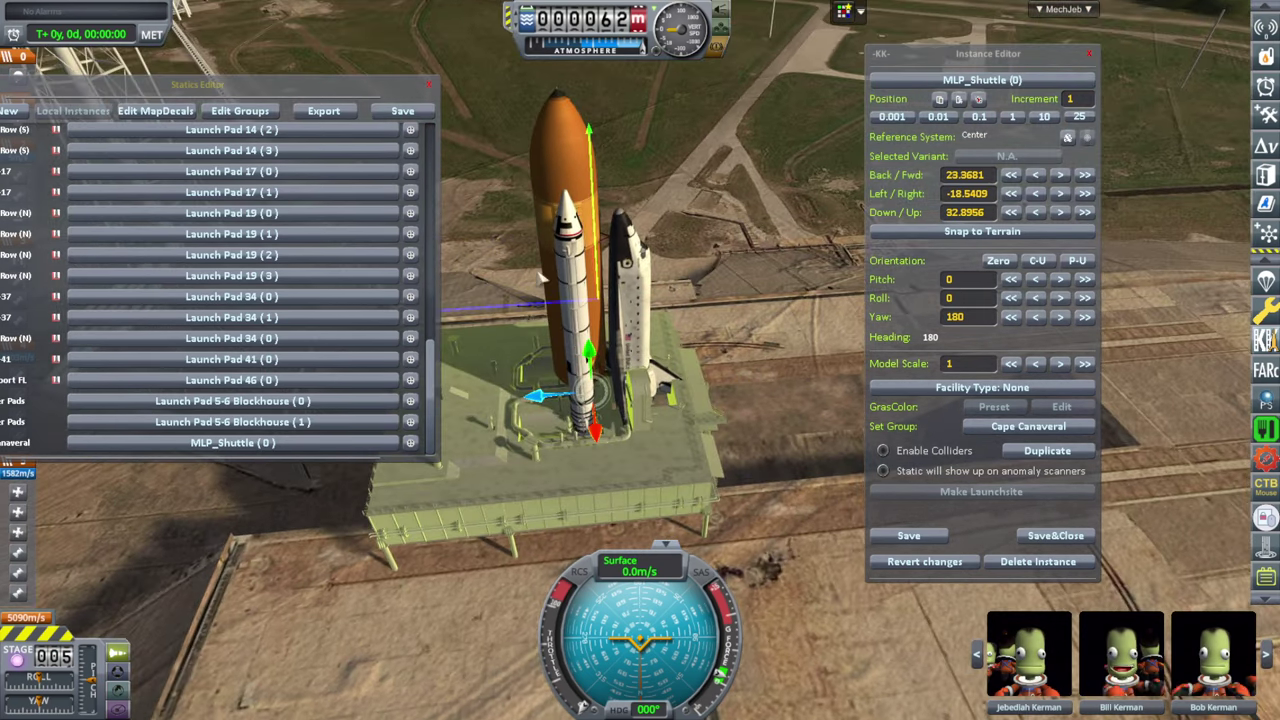
pyautogui.click(1037, 537)
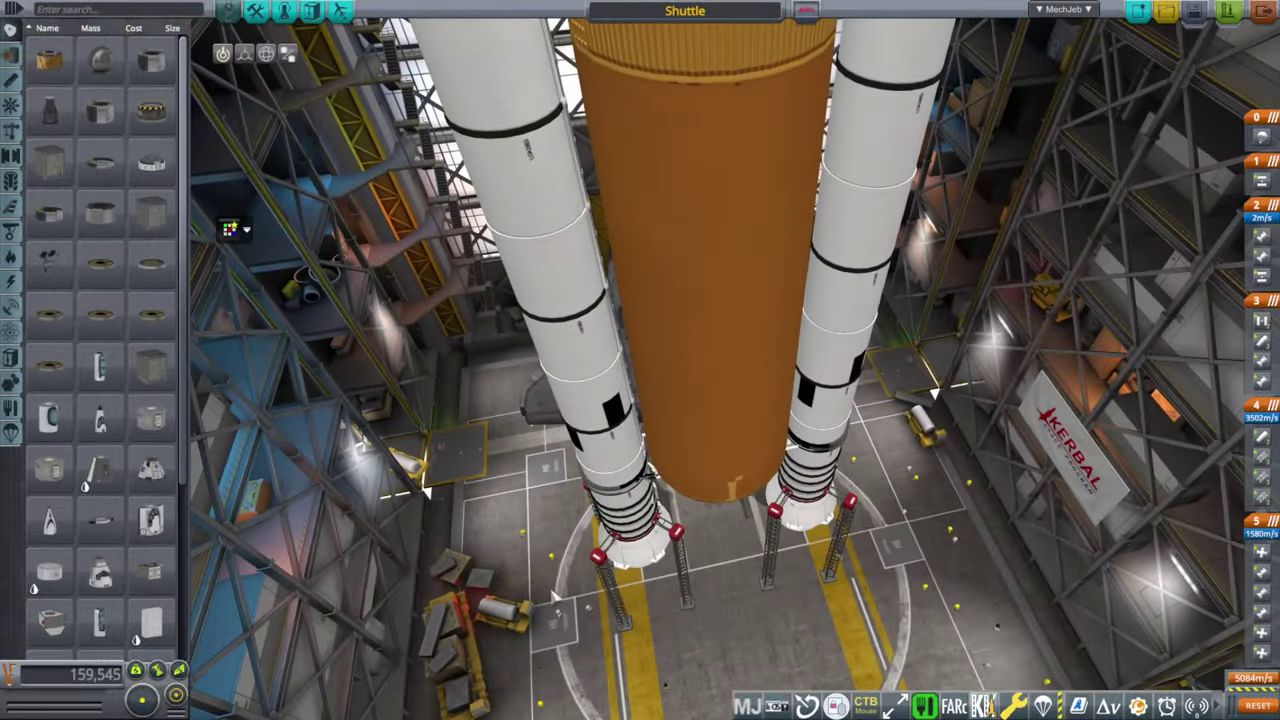
# Raise the whole Shuttle with its launch clamps higher above the assembly building floor and launch it to the pad again.
pyautogui.moveTo(804, 533); pyautogui.dragTo(869, 382)
pyautogui.scroll(-4, 927, 420)
pyautogui.scroll(-2, 928, 425)
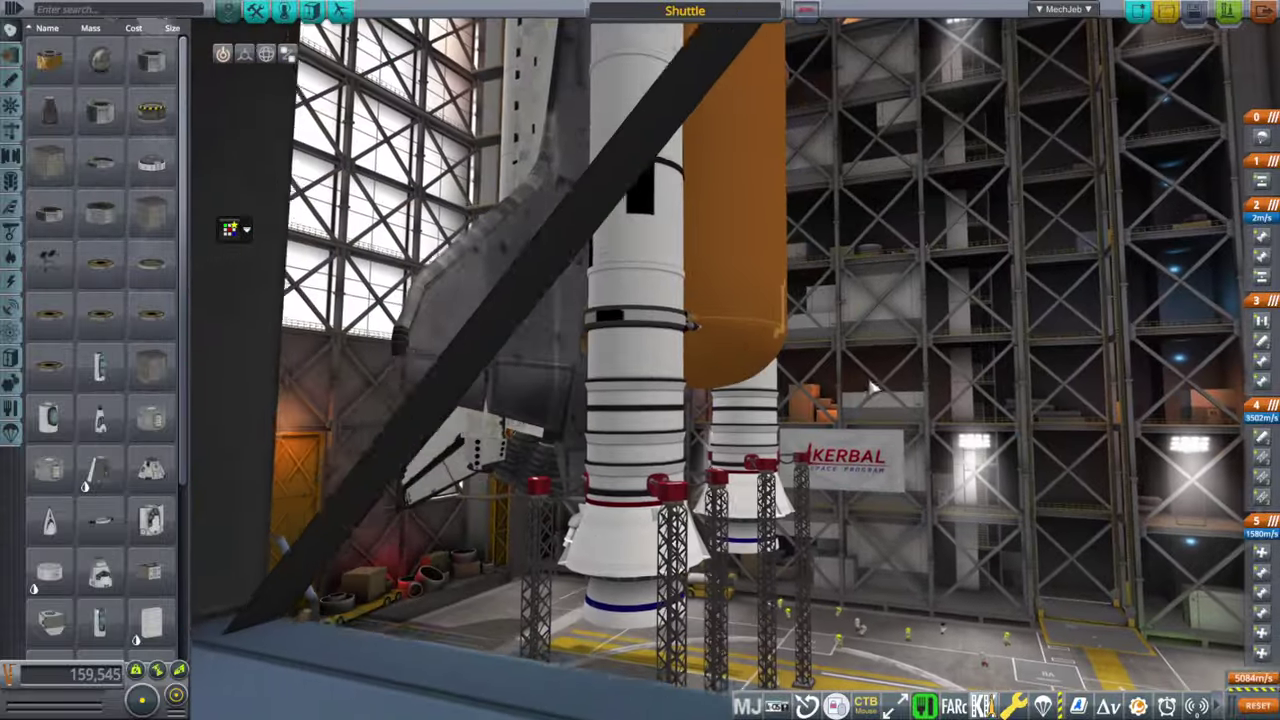
pyautogui.moveTo(865, 580); pyautogui.dragTo(866, 406)
pyautogui.scroll(2, 860, 406)
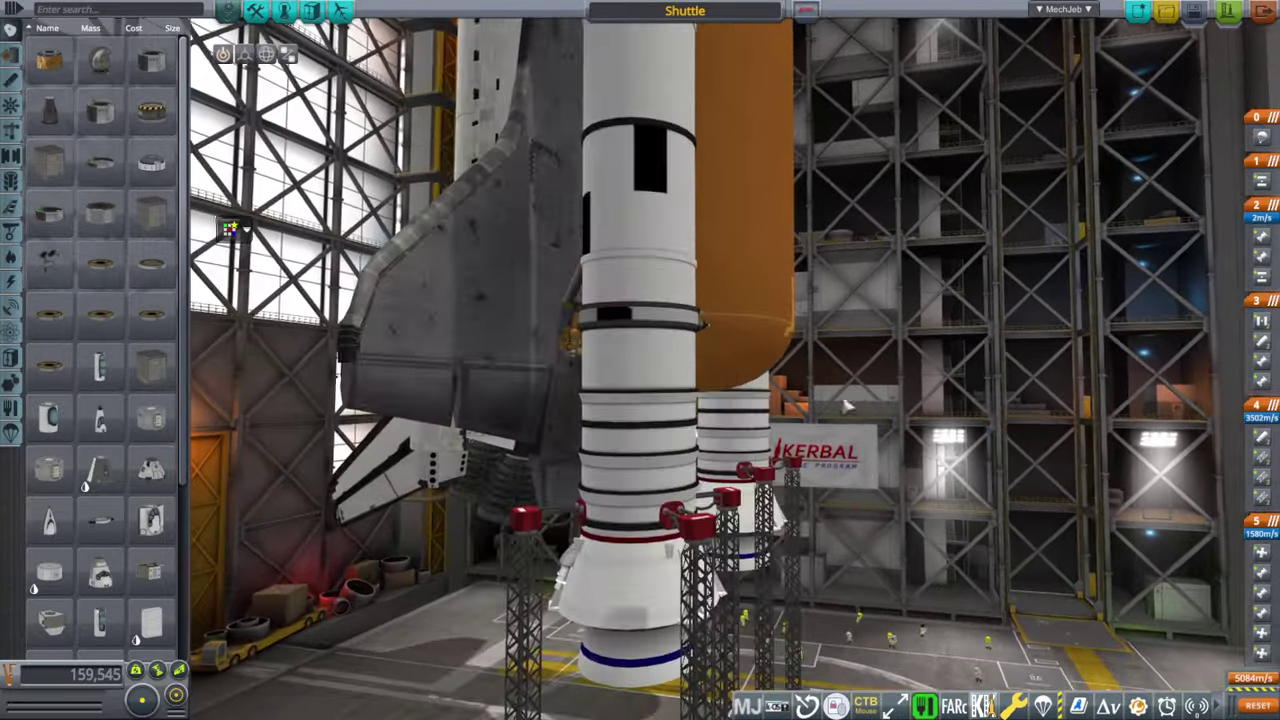
pyautogui.scroll(4, 757, 314)
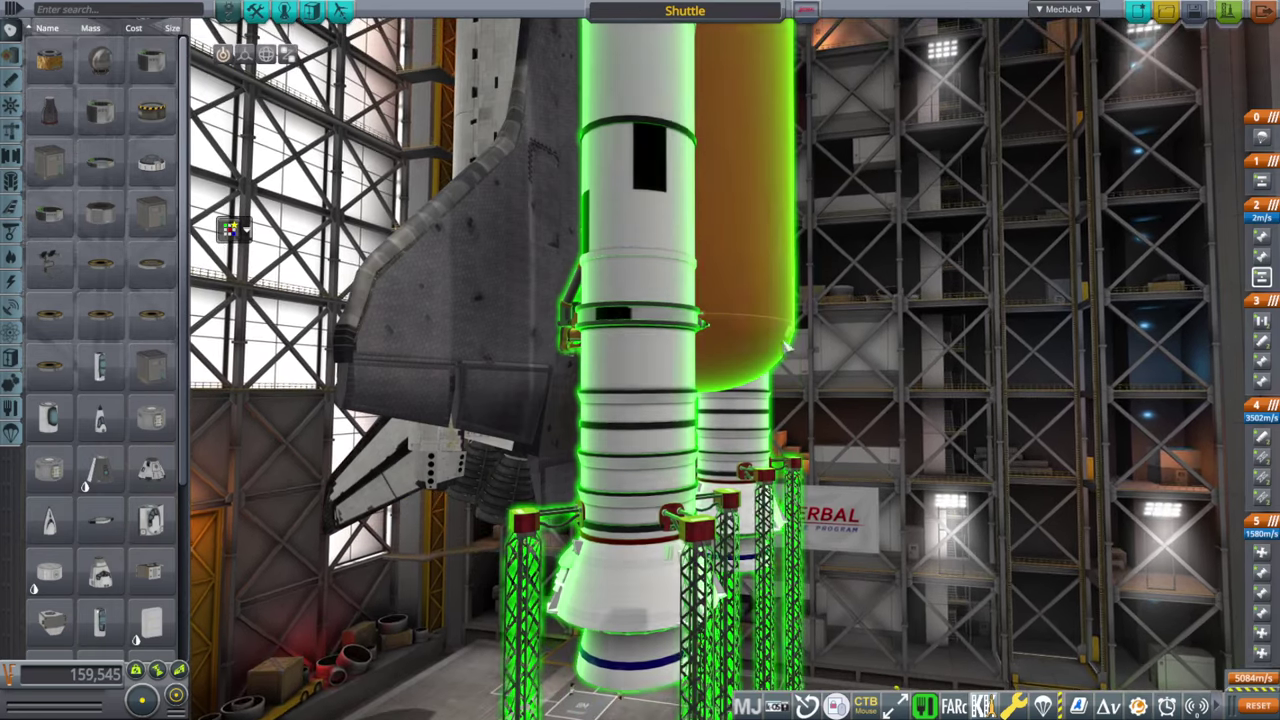
pyautogui.moveTo(756, 314); pyautogui.dragTo(901, 527)
pyautogui.moveTo(800, 505); pyautogui.dragTo(838, 605)
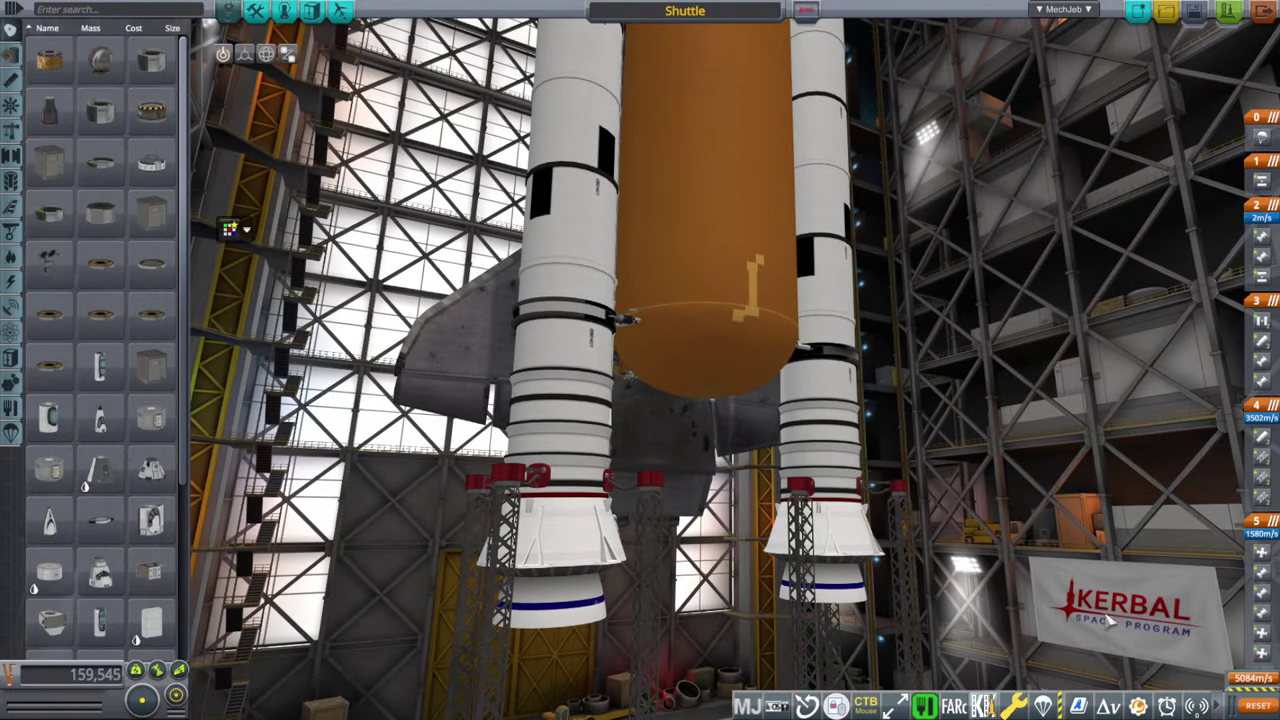
pyautogui.moveTo(1163, 616); pyautogui.dragTo(988, 432)
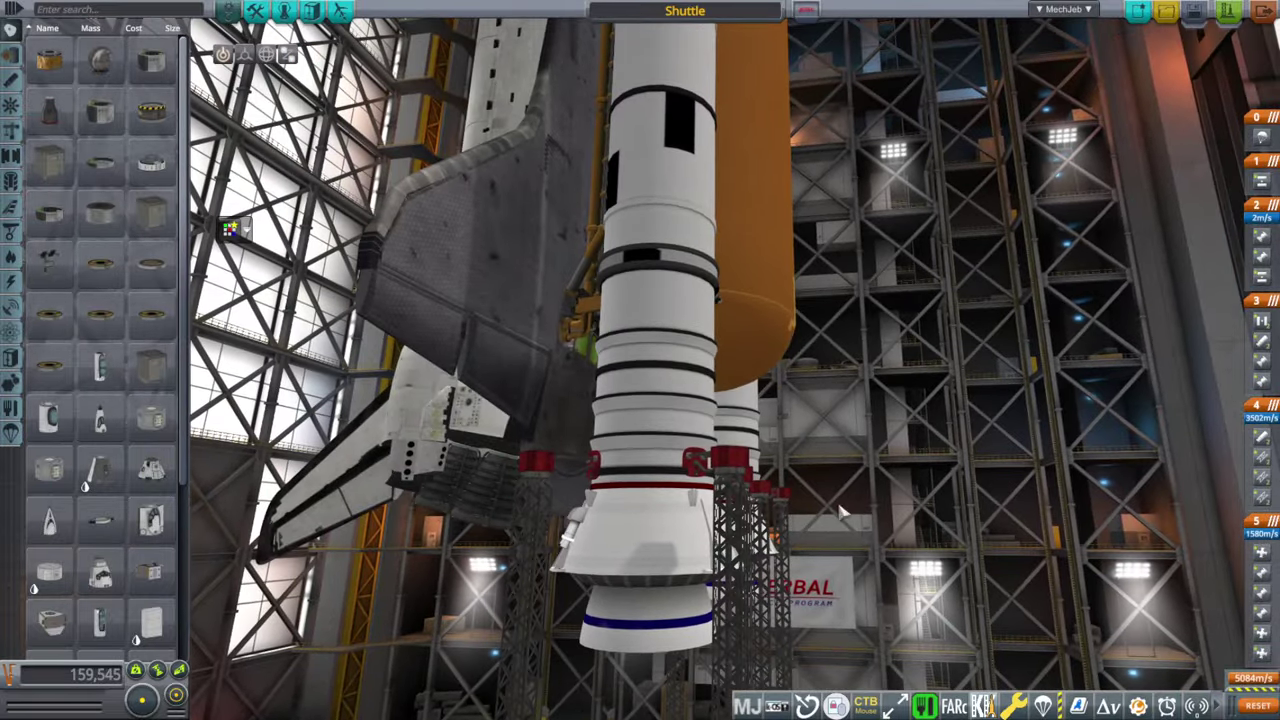
pyautogui.moveTo(860, 555); pyautogui.dragTo(875, 552)
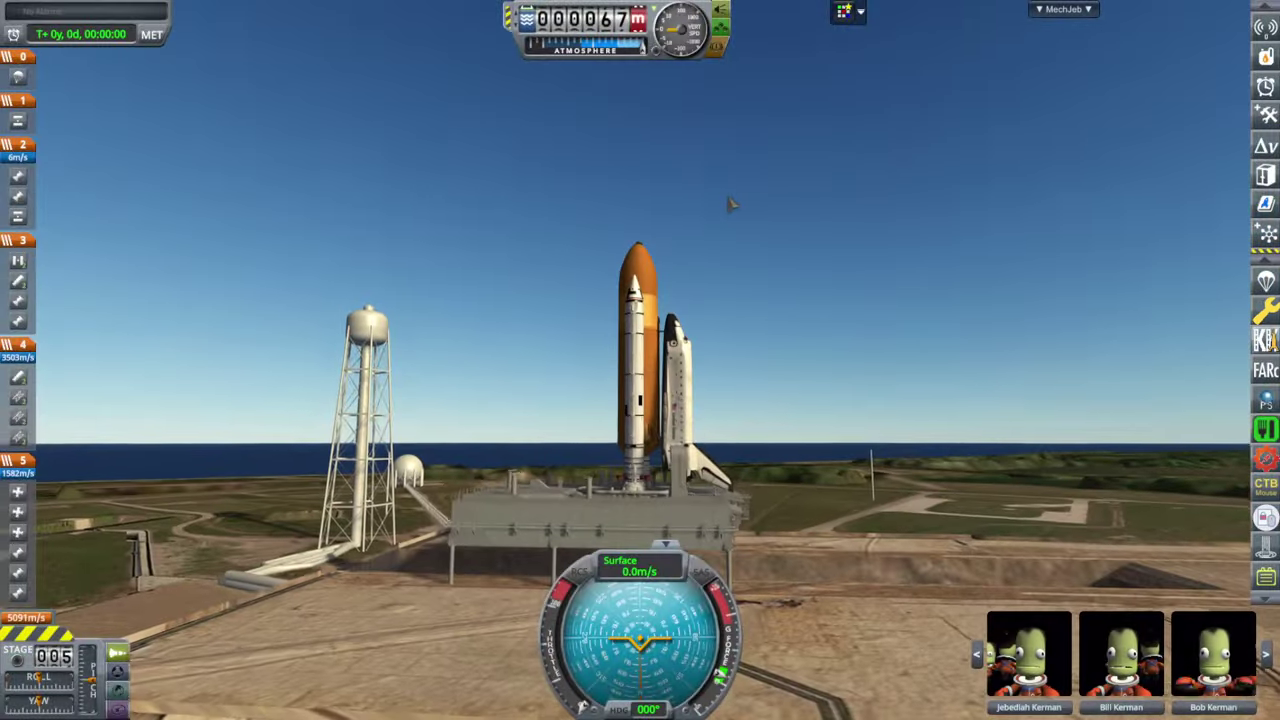
# Bring the Statics Editor window fully into view and spawn the ShuttleTower static at the launch pad.
pyautogui.moveTo(728, 197); pyautogui.dragTo(537, 392)
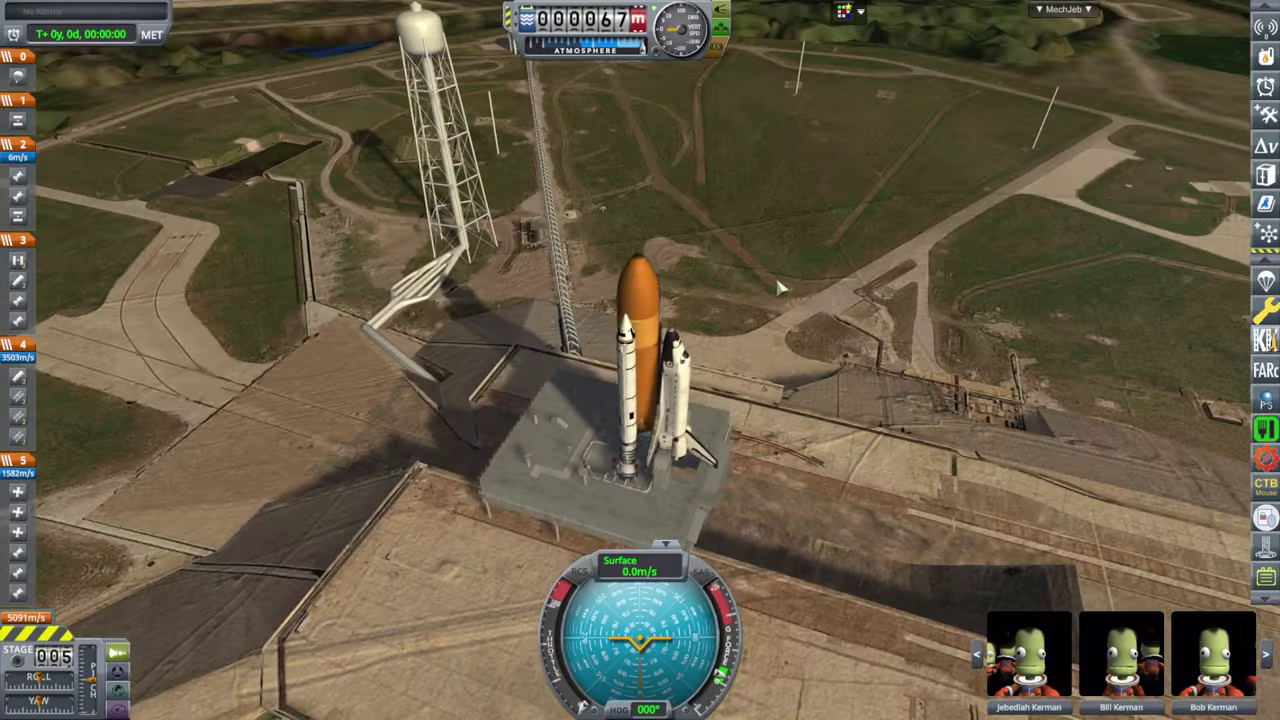
pyautogui.hotkey('ctrl', 'k')
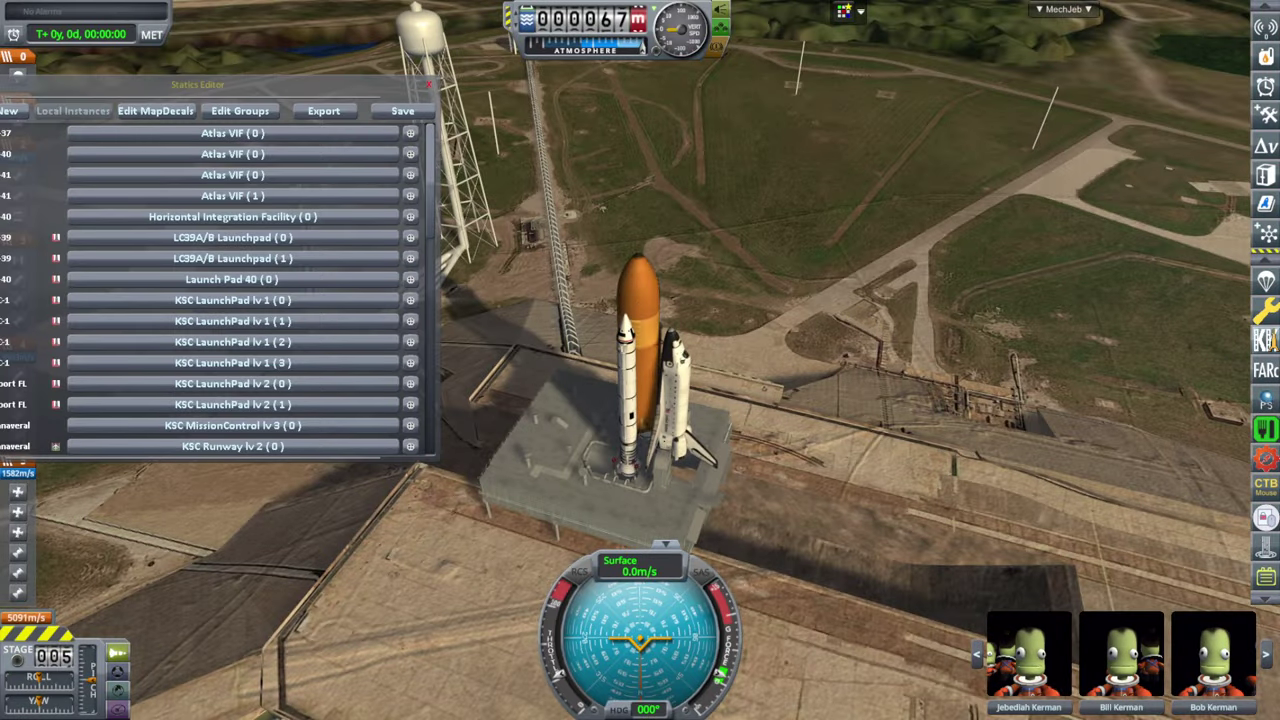
pyautogui.moveTo(68, 88); pyautogui.dragTo(181, 59)
pyautogui.click(183, 81)
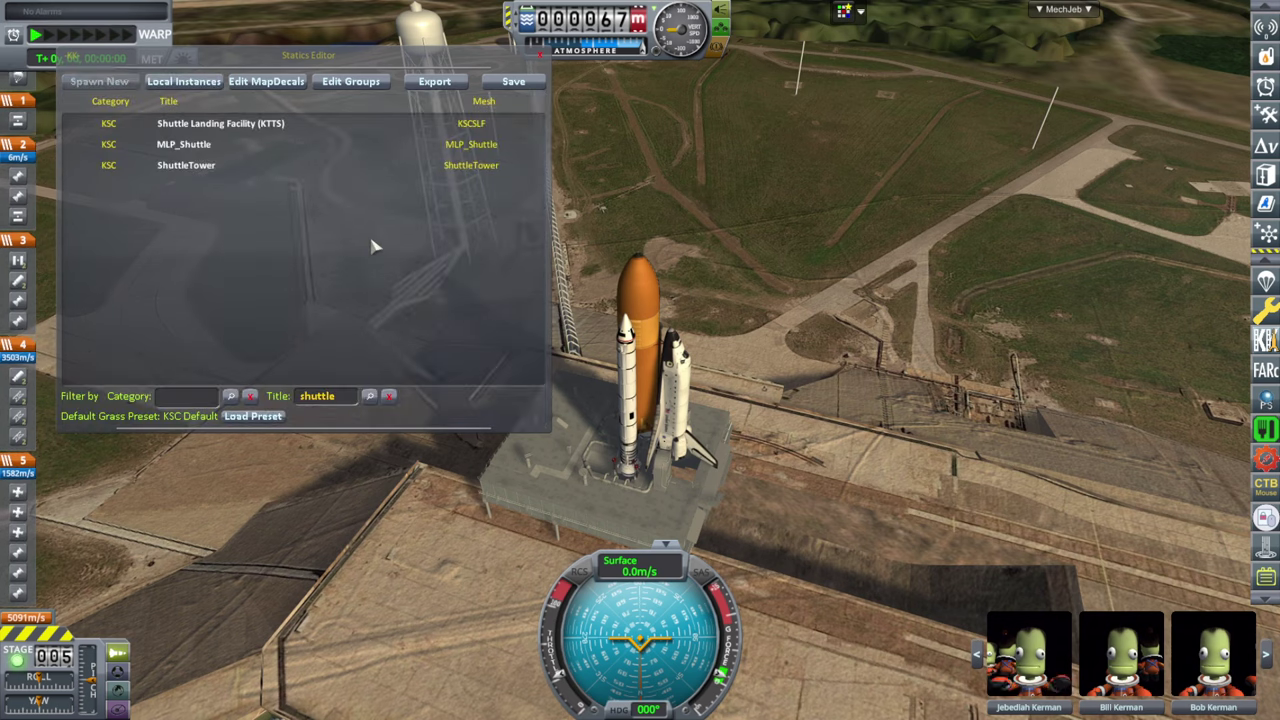
pyautogui.click(192, 168)
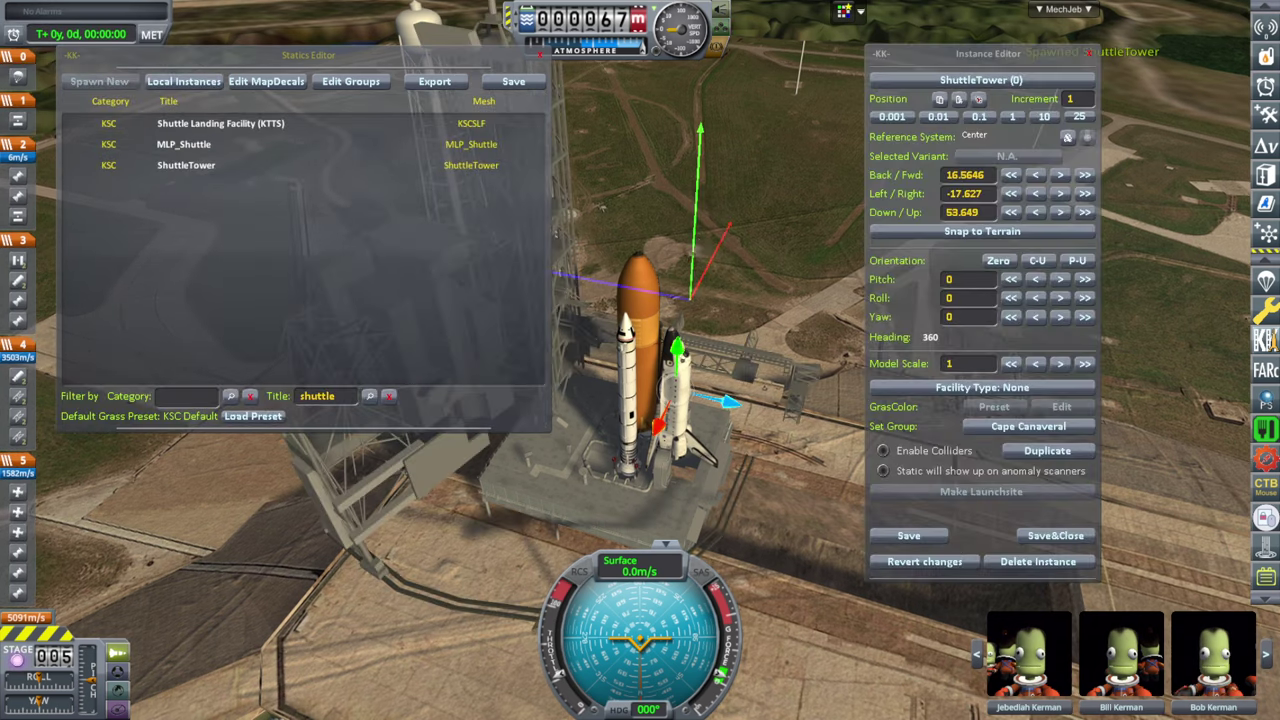
# Move the Statics Editor window out of the way and rotate the ShuttleTower to a yaw of 270.
pyautogui.moveTo(800, 334); pyautogui.dragTo(506, 294)
pyautogui.moveTo(779, 270); pyautogui.dragTo(620, 280)
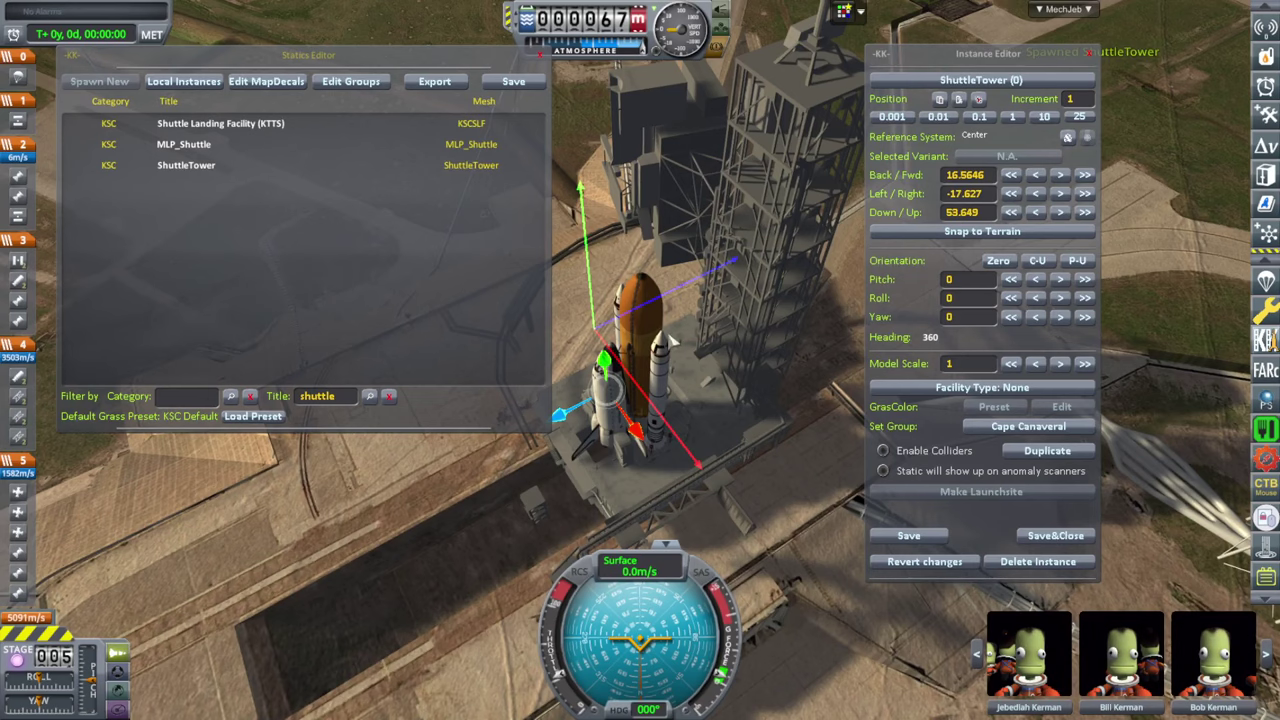
pyautogui.scroll(-2, 718, 338)
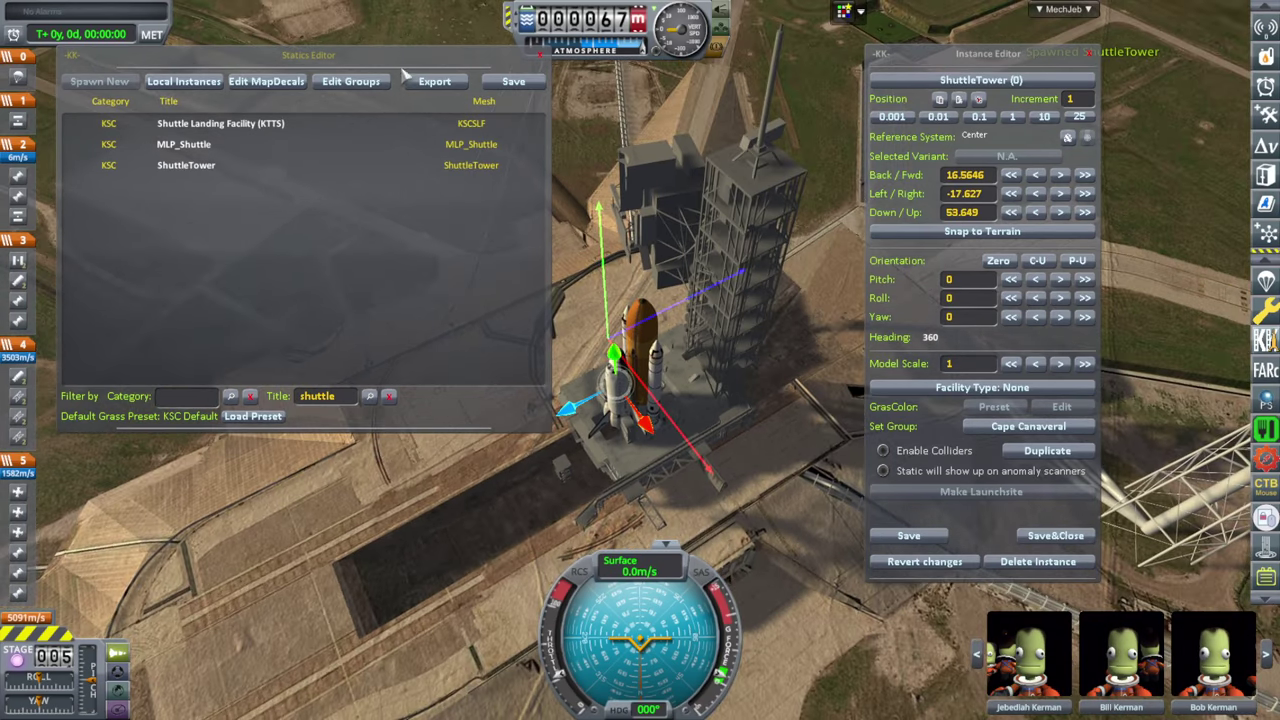
pyautogui.moveTo(404, 72); pyautogui.dragTo(248, 166)
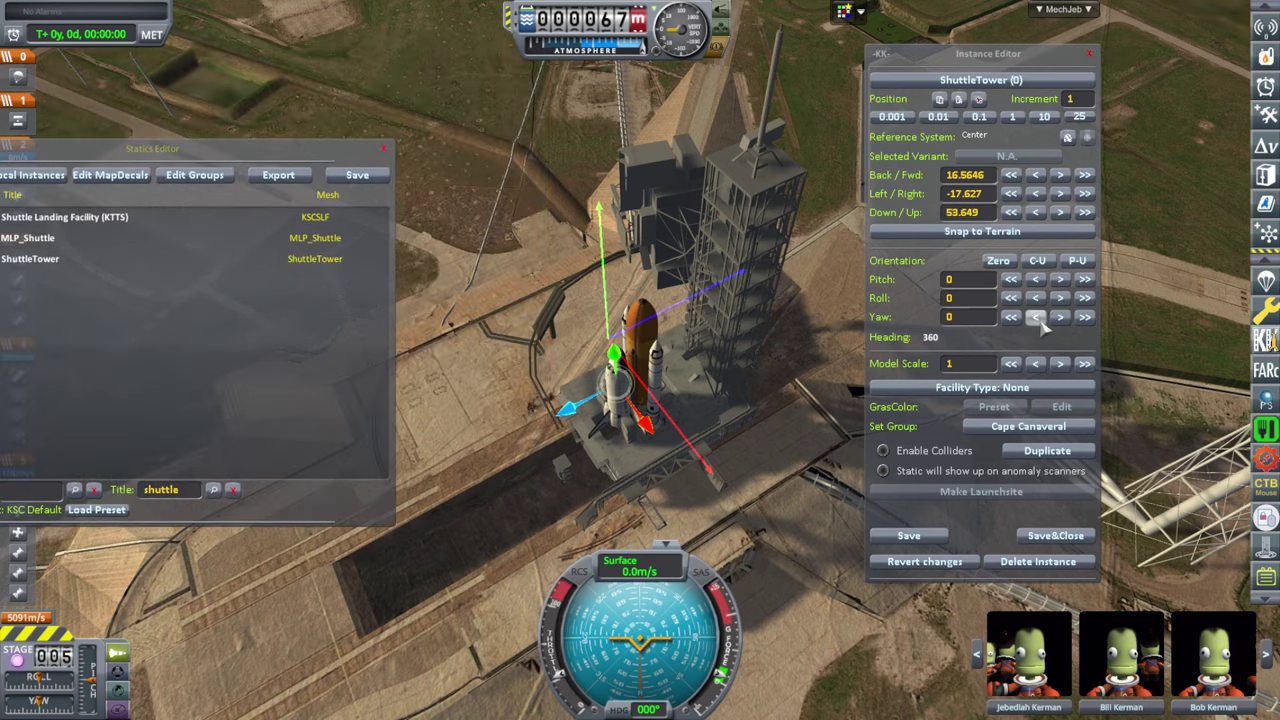
pyautogui.click(1085, 318)
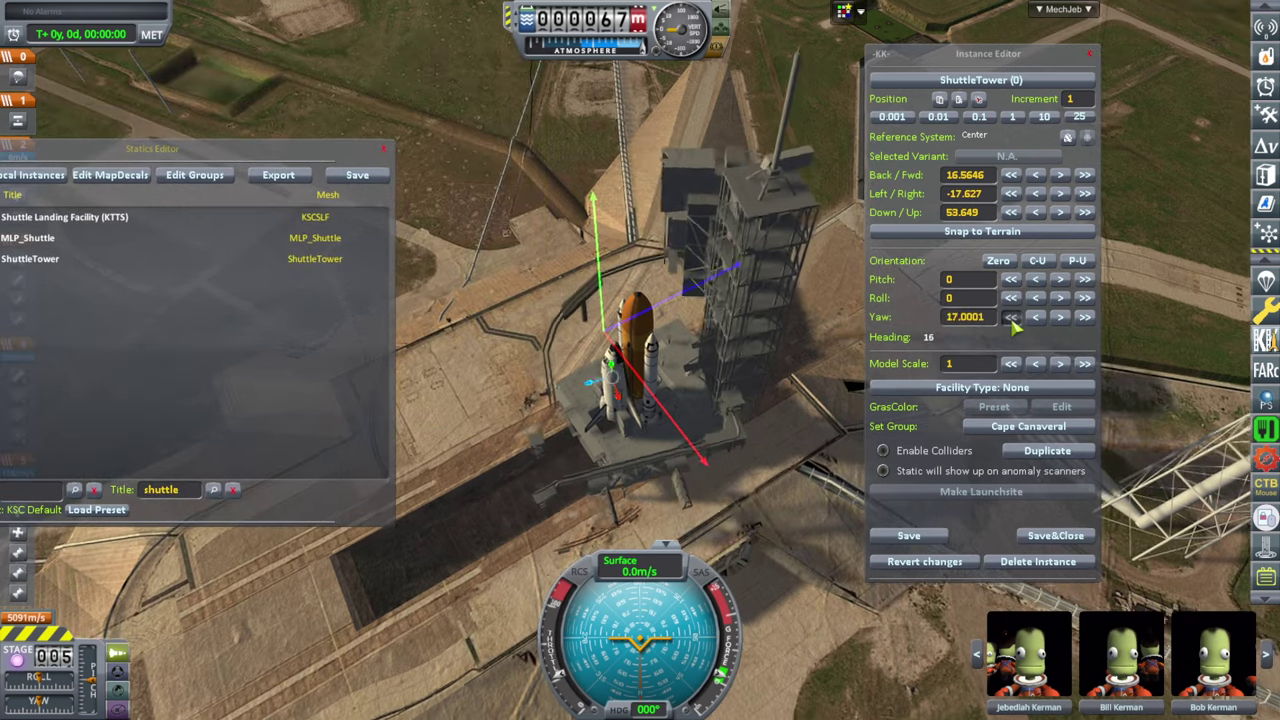
pyautogui.moveTo(1012, 318); pyautogui.dragTo(1010, 318)
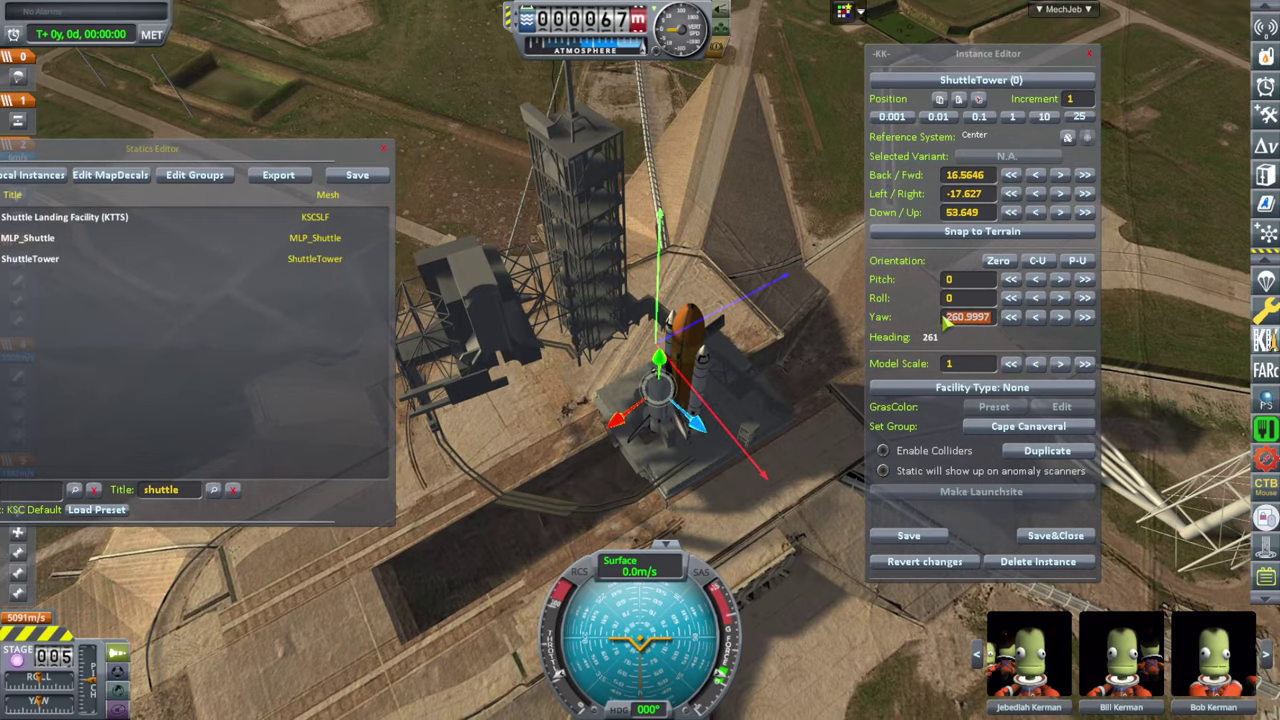
pyautogui.press('Return')
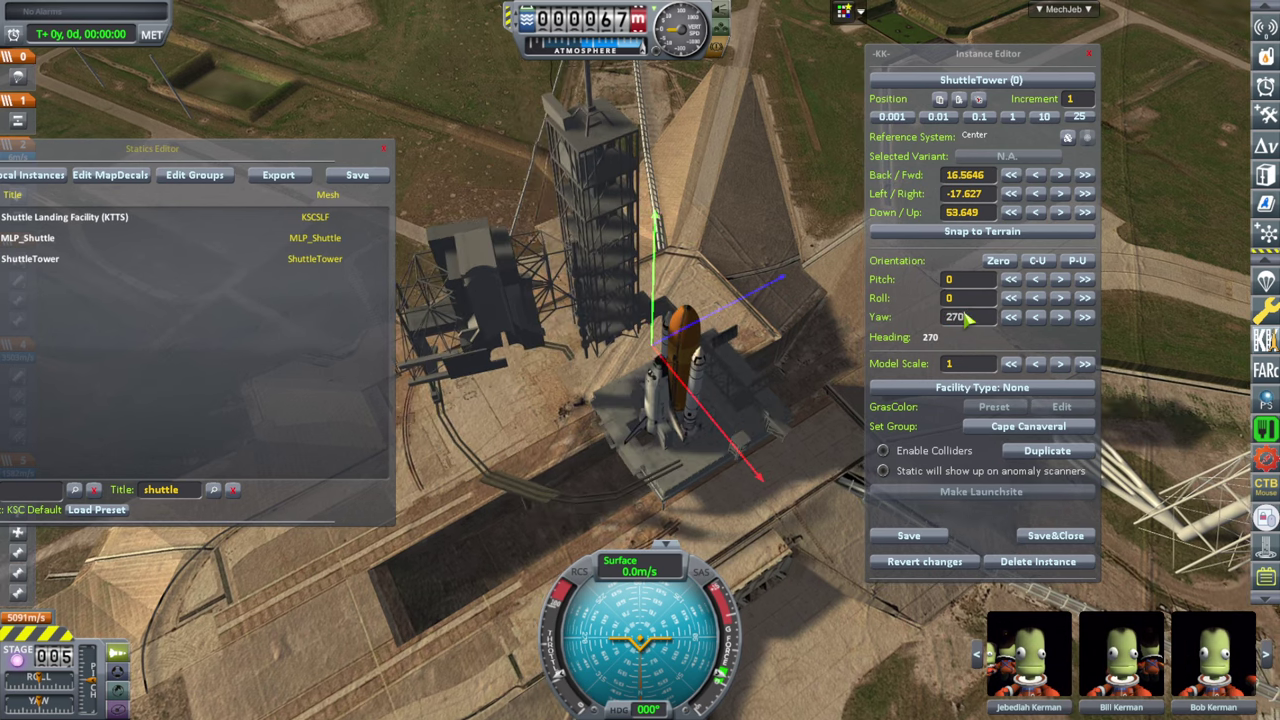
# Position the ShuttleTower beside the launch platform at Back / Fwd 23.1882, Left / Right -13.0526 and Down / Up 31.5194.
pyautogui.moveTo(791, 311); pyautogui.dragTo(793, 363)
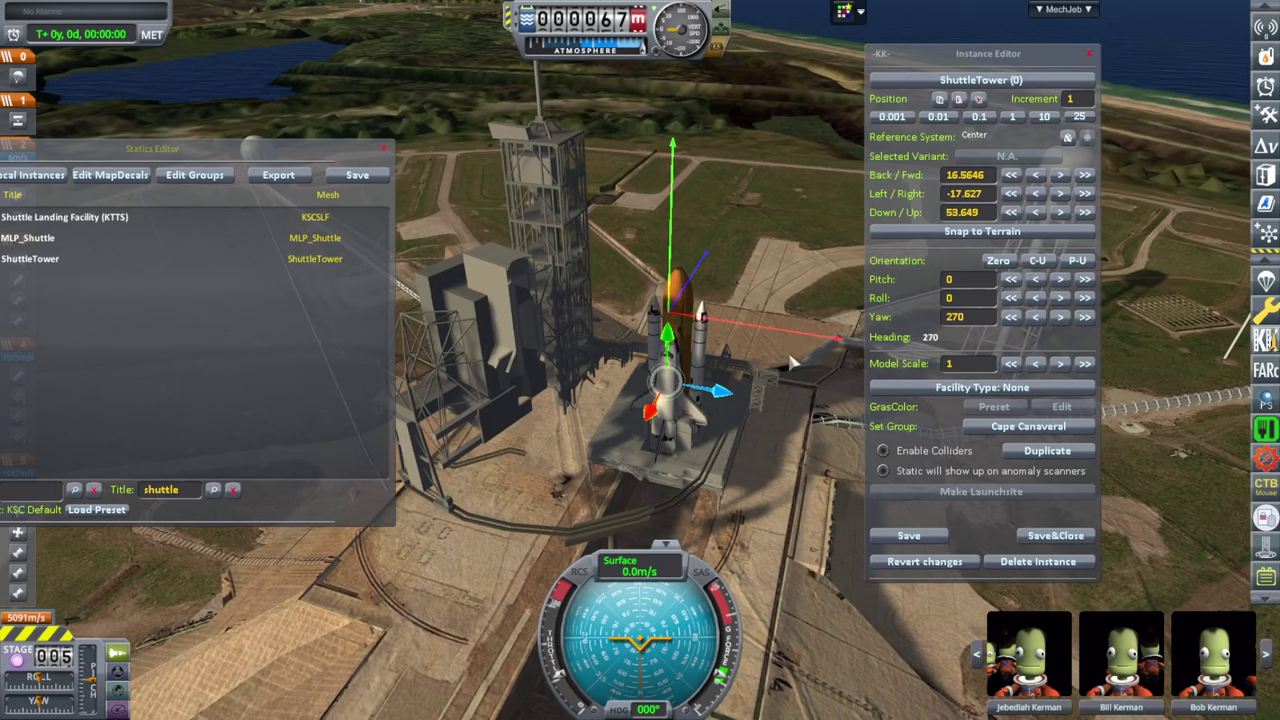
pyautogui.moveTo(738, 398); pyautogui.dragTo(434, 542)
pyautogui.moveTo(562, 532); pyautogui.dragTo(518, 498)
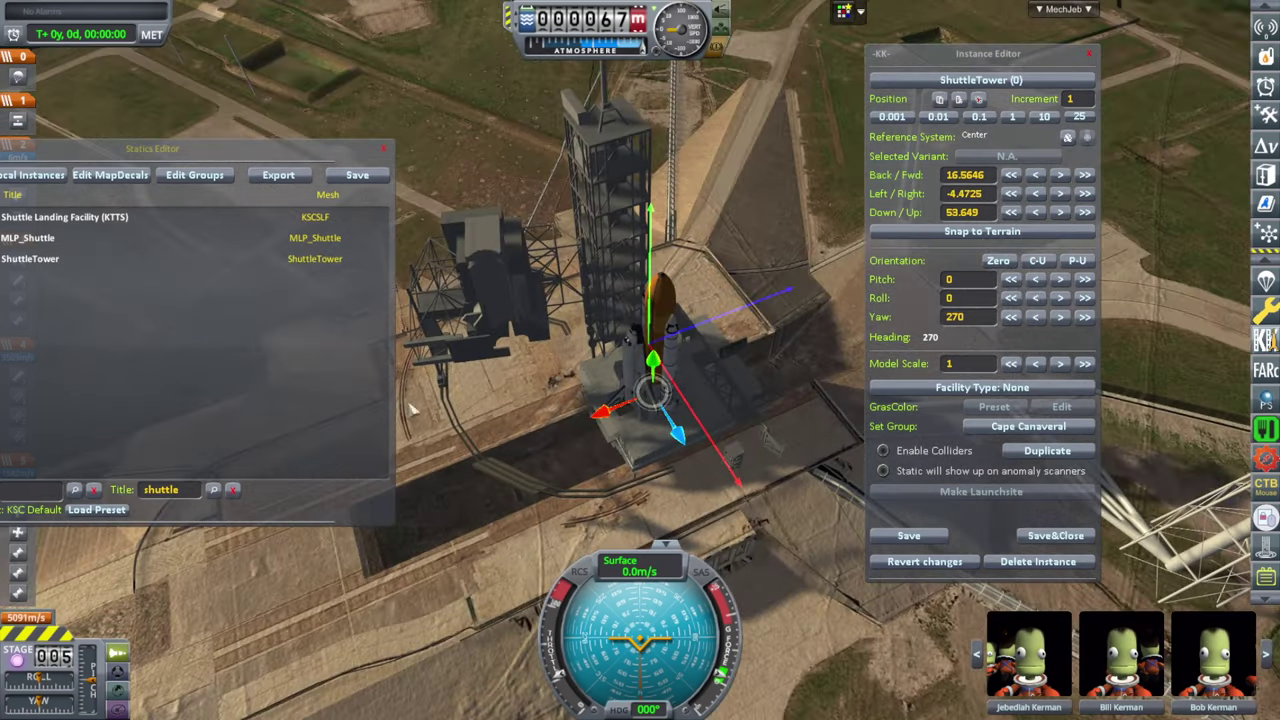
pyautogui.moveTo(602, 411); pyautogui.dragTo(578, 420)
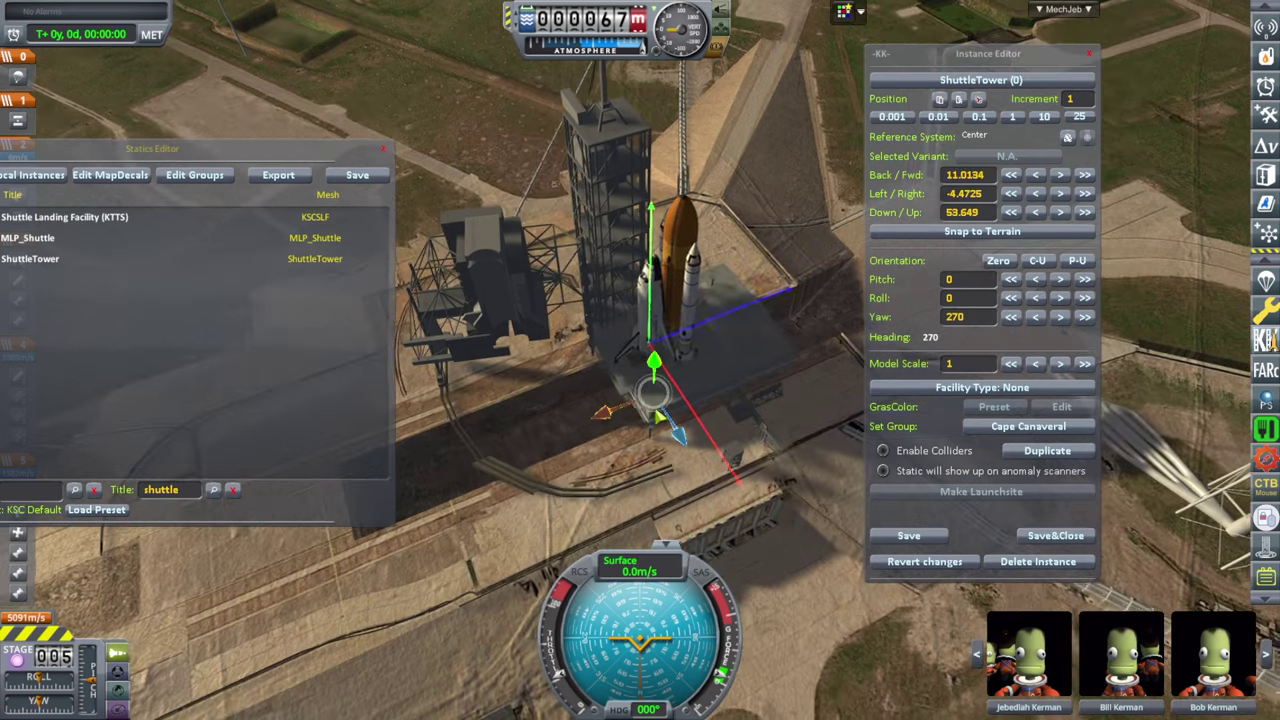
pyautogui.moveTo(656, 412); pyautogui.dragTo(420, 292)
pyautogui.moveTo(766, 370); pyautogui.dragTo(531, 520)
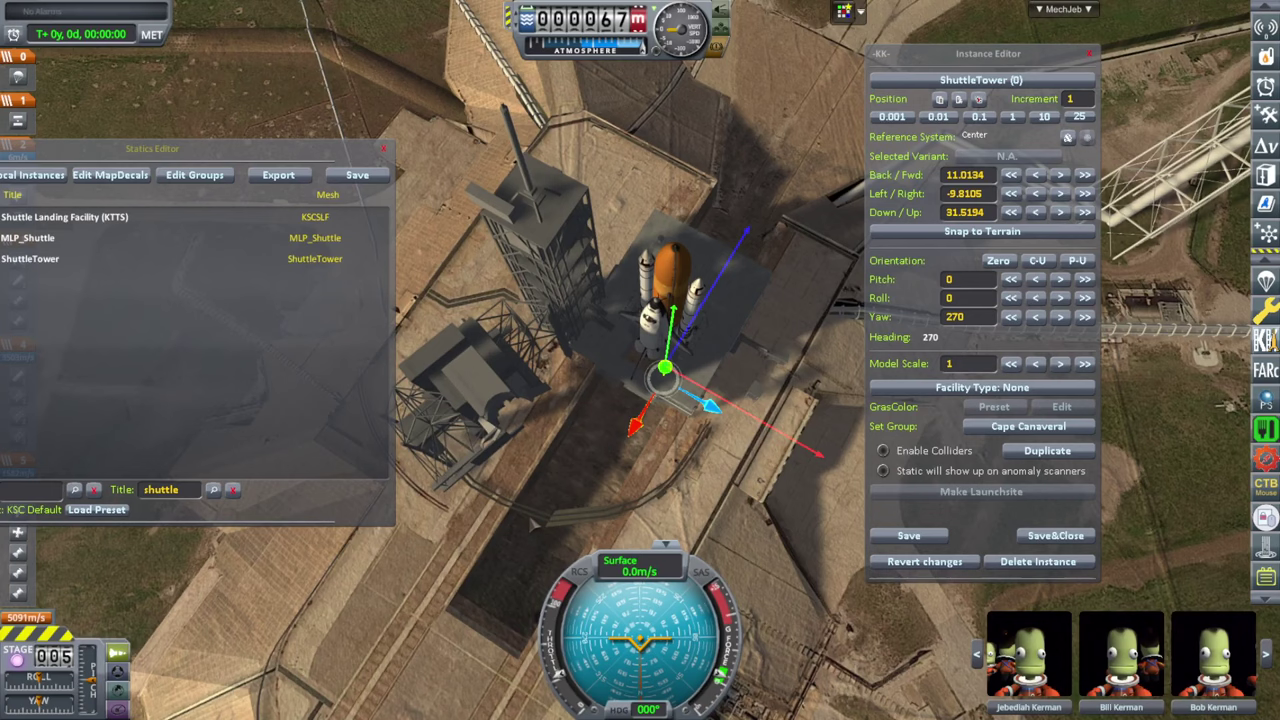
pyautogui.moveTo(711, 405); pyautogui.dragTo(459, 366)
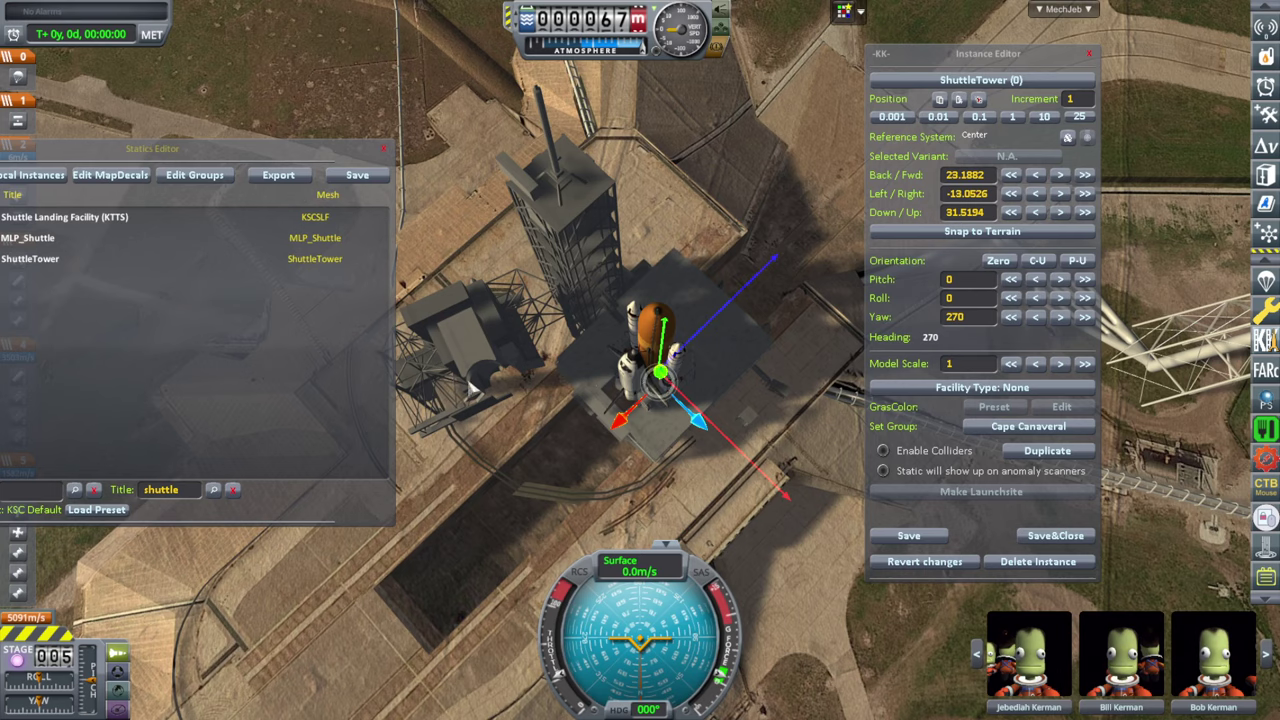
pyautogui.moveTo(473, 389); pyautogui.dragTo(750, 200)
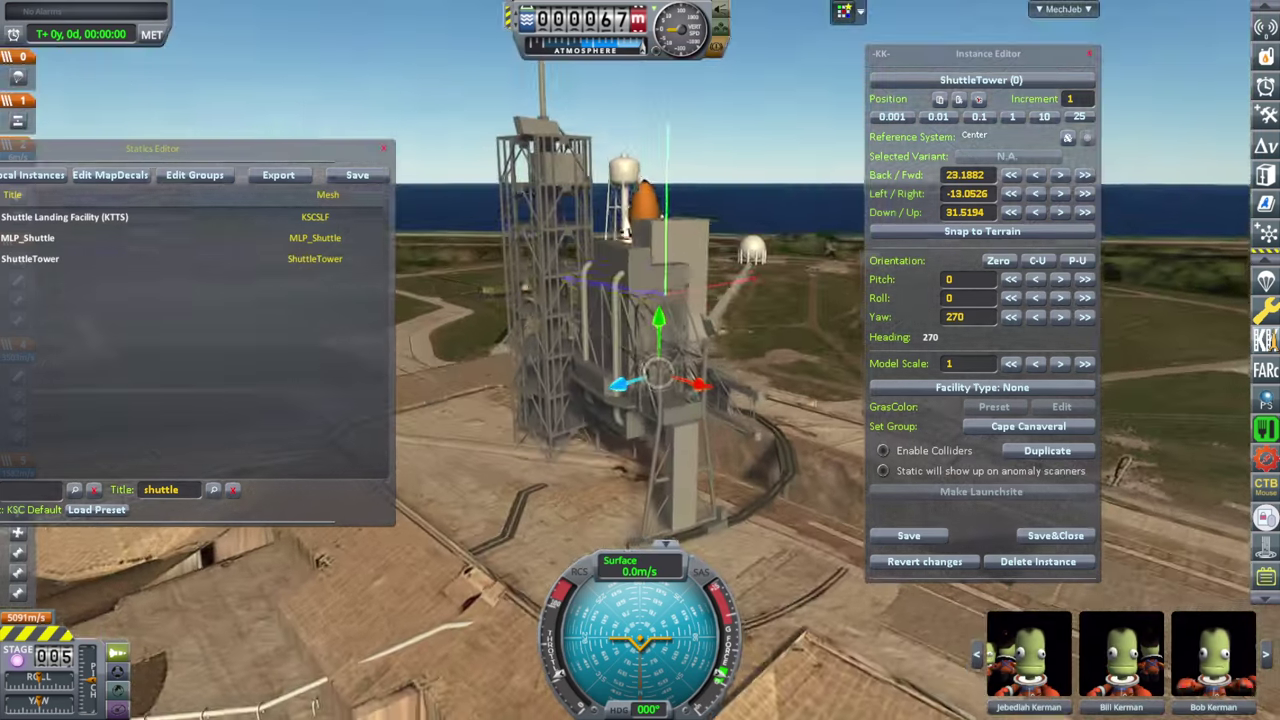
pyautogui.moveTo(430, 512); pyautogui.dragTo(723, 422)
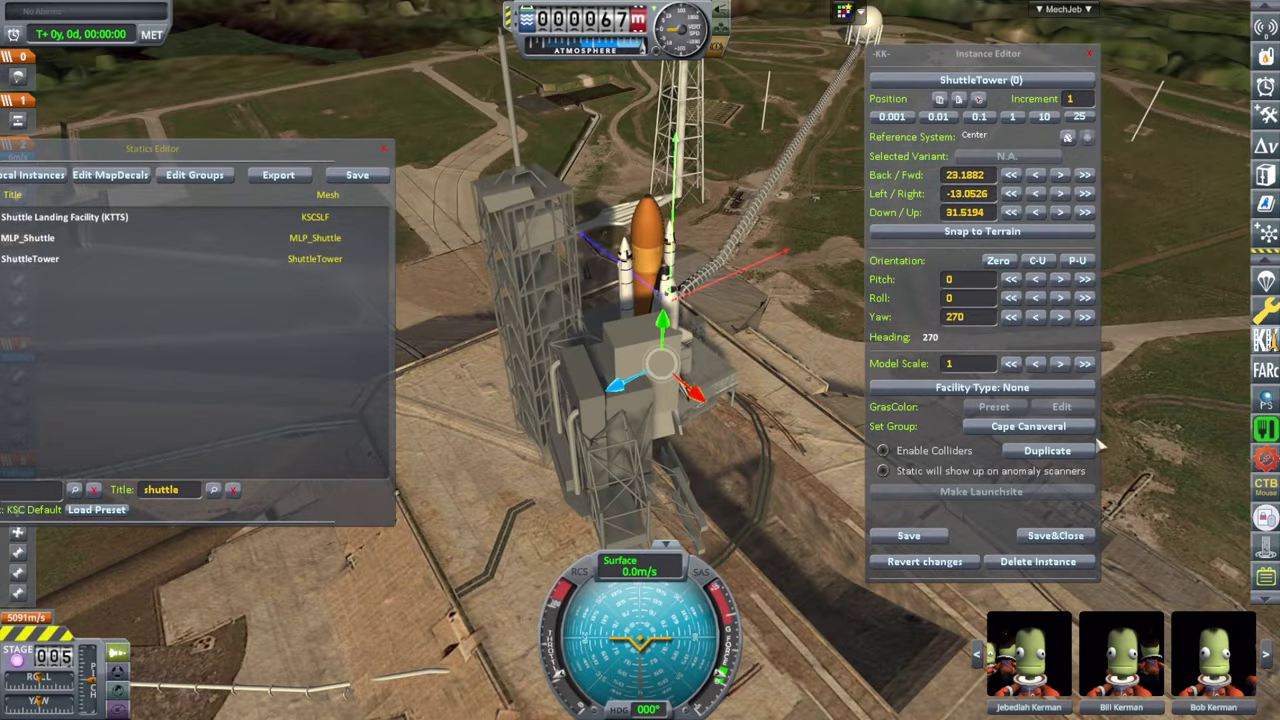
# Set the increment to 0.1 and enlarge the ShuttleTower to a model scale of 1.1.
pyautogui.click(1060, 363)
pyautogui.click(1038, 364)
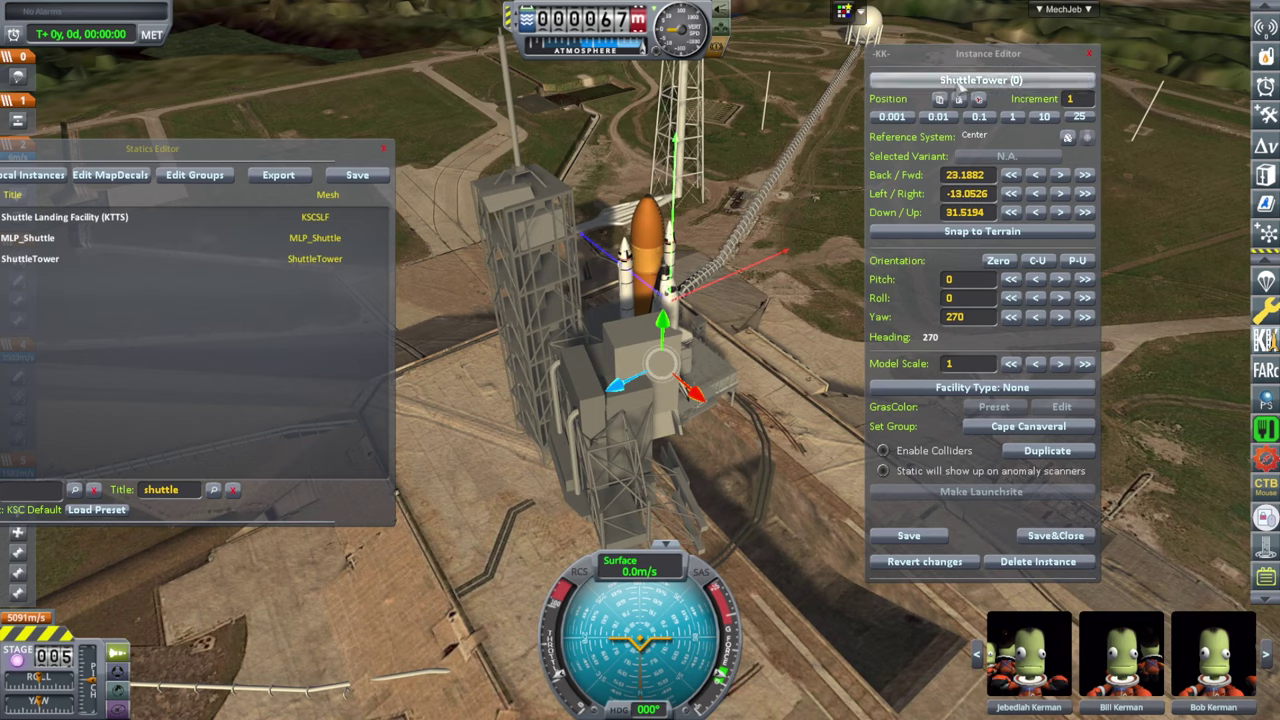
pyautogui.click(979, 117)
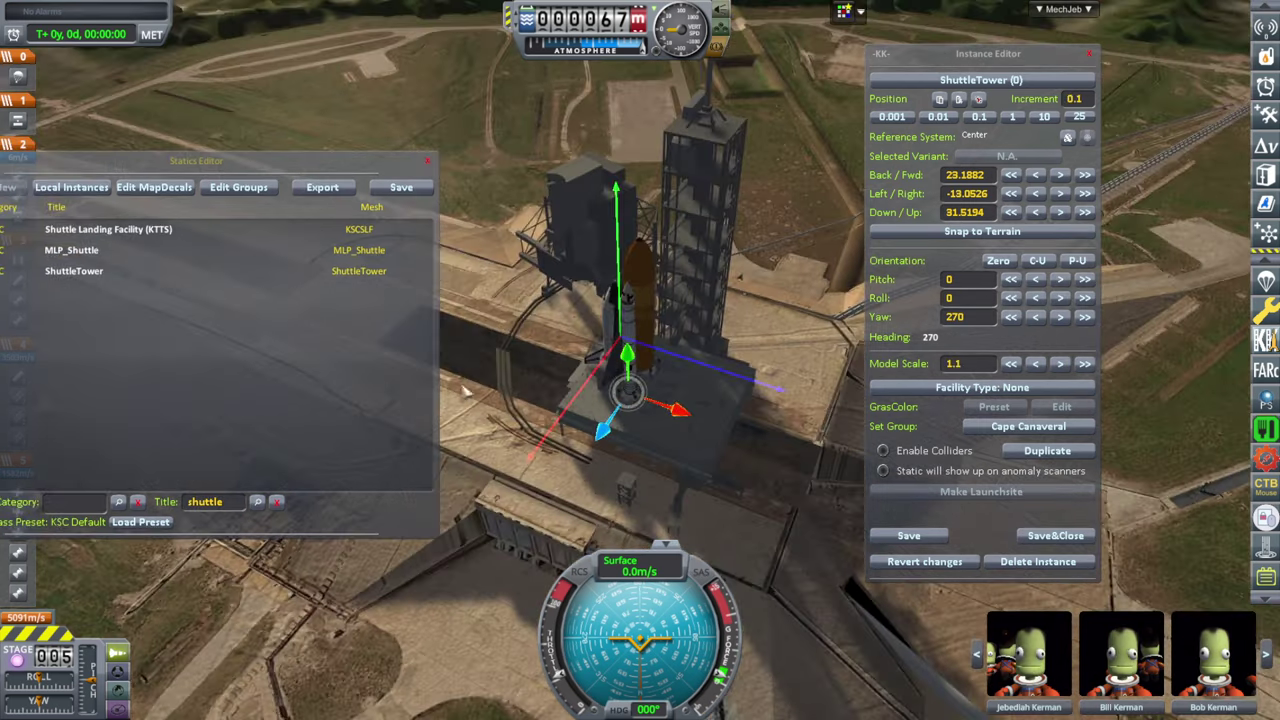
pyautogui.moveTo(634, 306); pyautogui.dragTo(794, 225)
pyautogui.scroll(3, 620, 335)
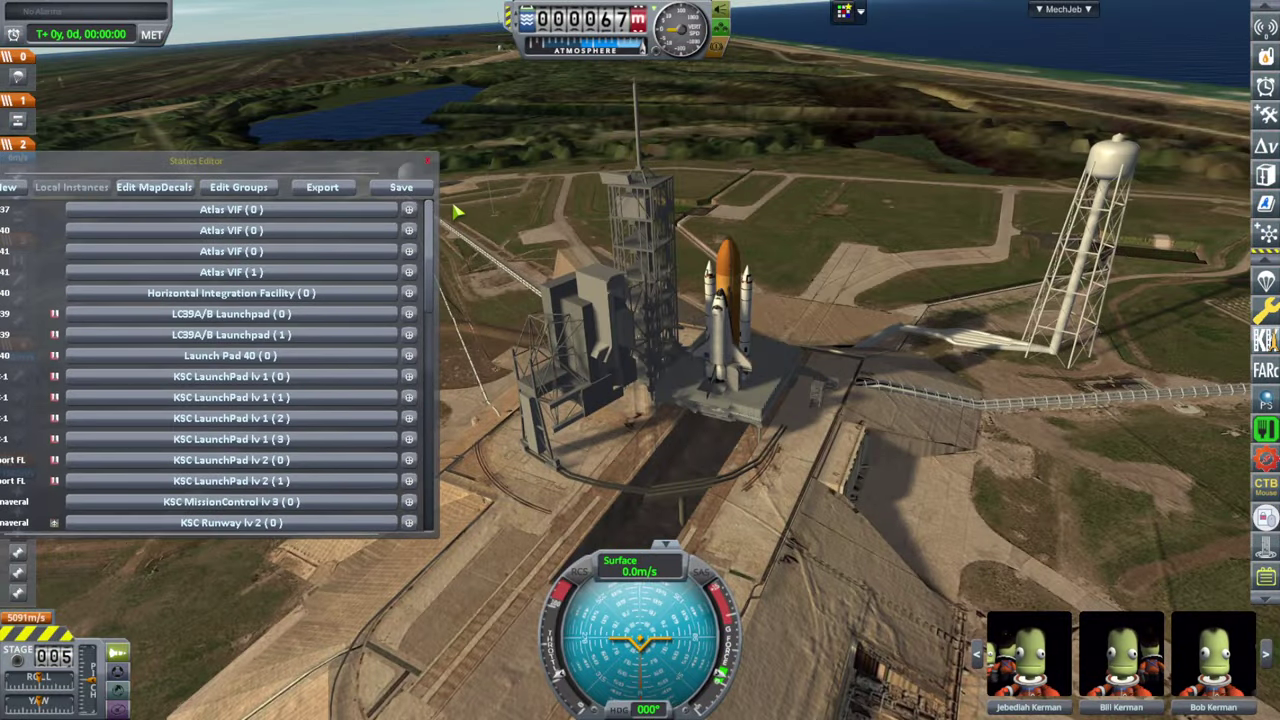
# Close the Statics Editor and inspect the Shuttle, launch platform and tower on the pad from several sides.
pyautogui.moveTo(208, 160); pyautogui.dragTo(330, 148)
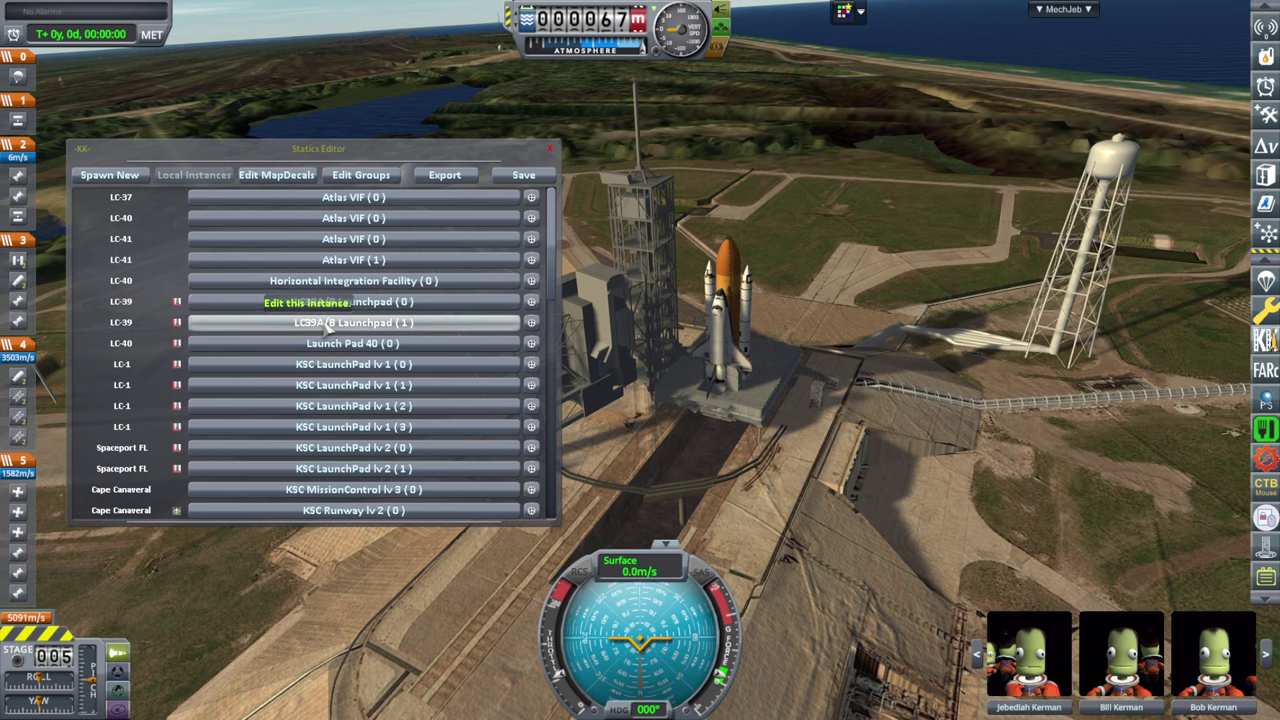
pyautogui.click(549, 149)
pyautogui.moveTo(554, 151); pyautogui.dragTo(655, 108)
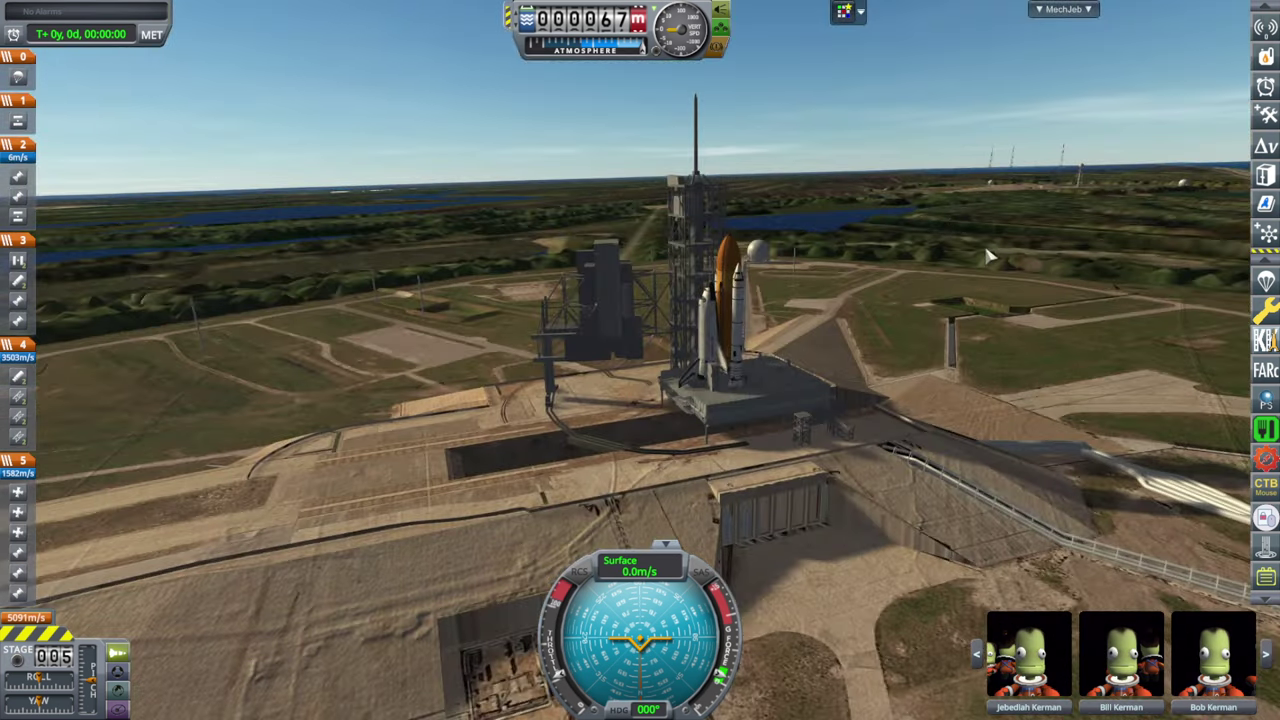
pyautogui.moveTo(986, 250); pyautogui.dragTo(771, 240)
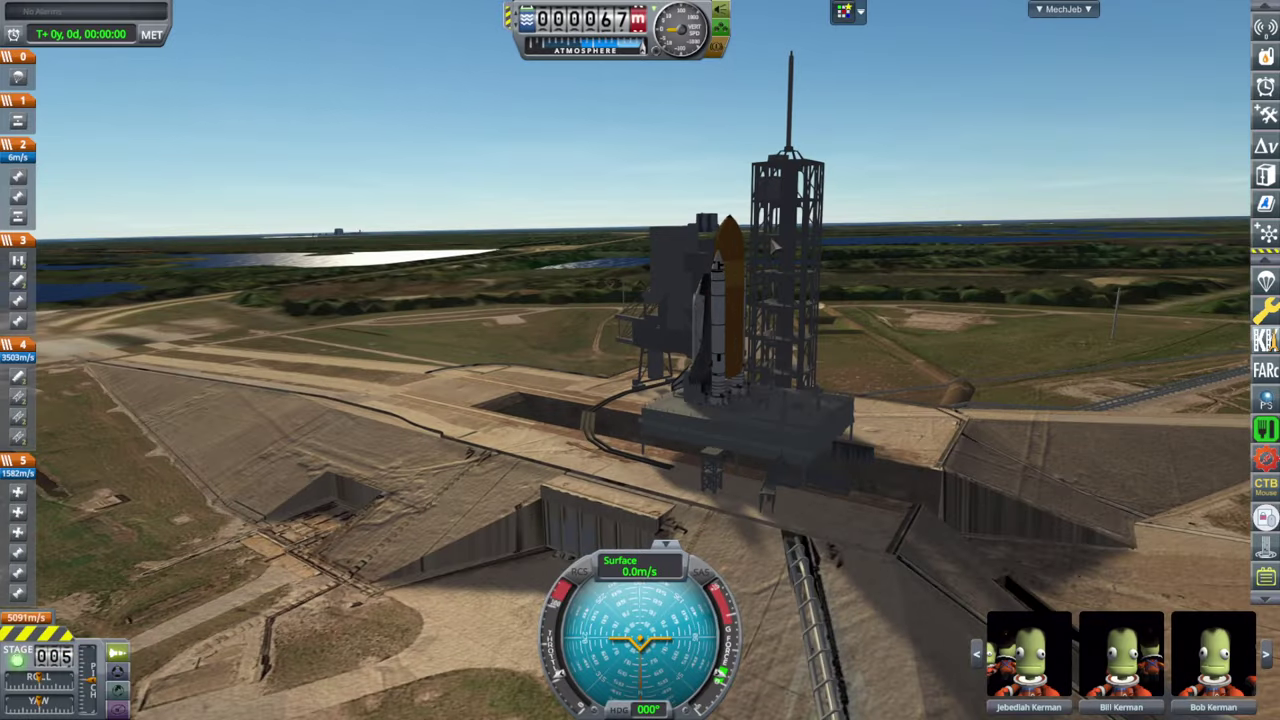
pyautogui.moveTo(989, 290); pyautogui.dragTo(980, 290)
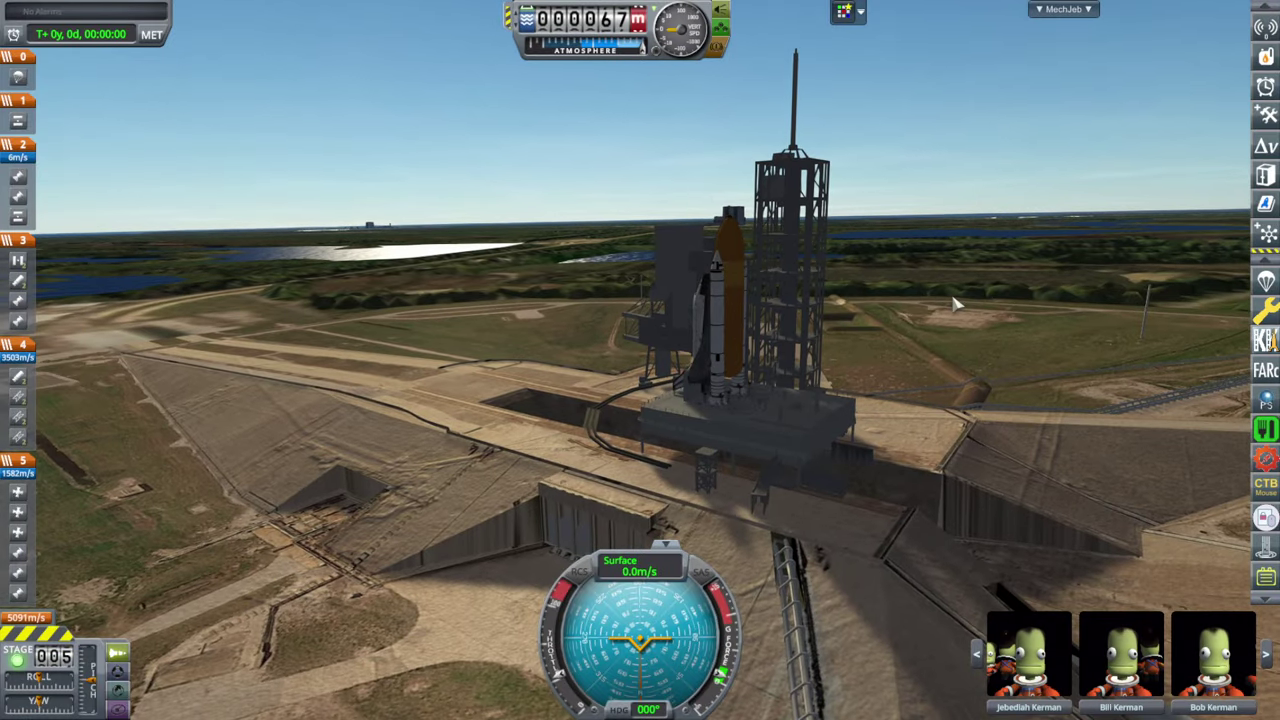
pyautogui.moveTo(955, 305); pyautogui.dragTo(988, 393)
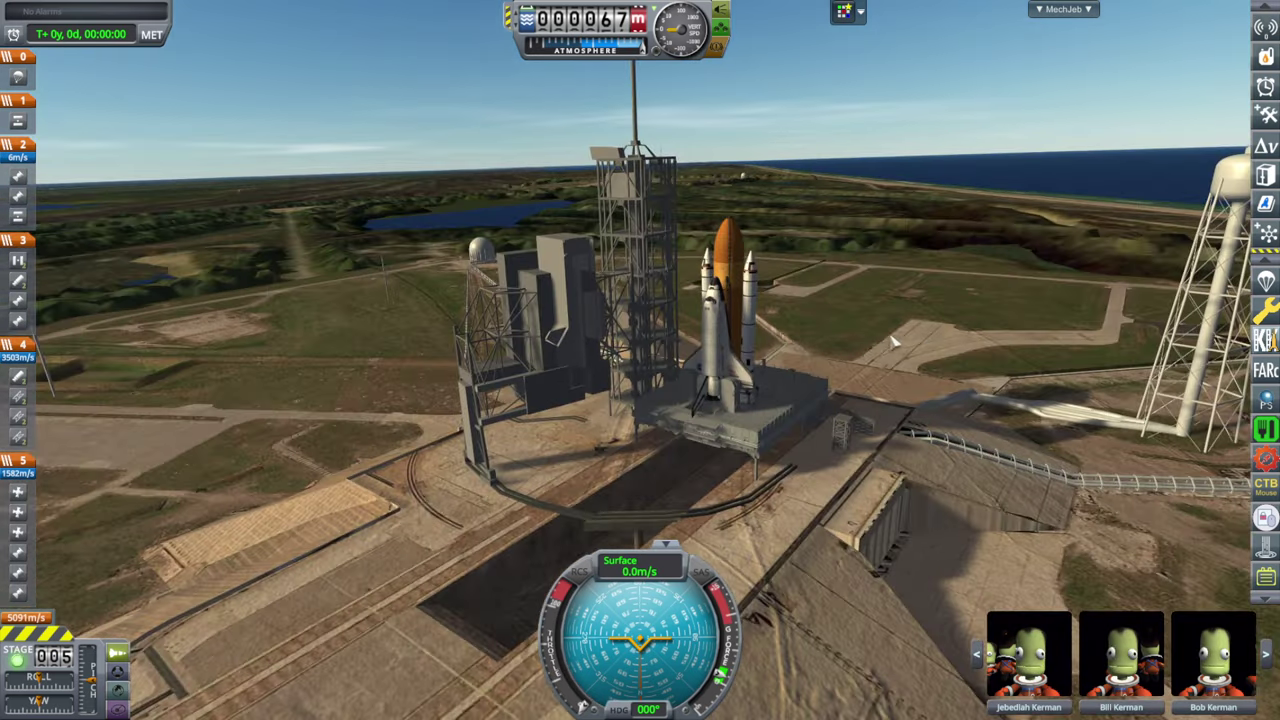
pyautogui.moveTo(895, 343); pyautogui.dragTo(1055, 497)
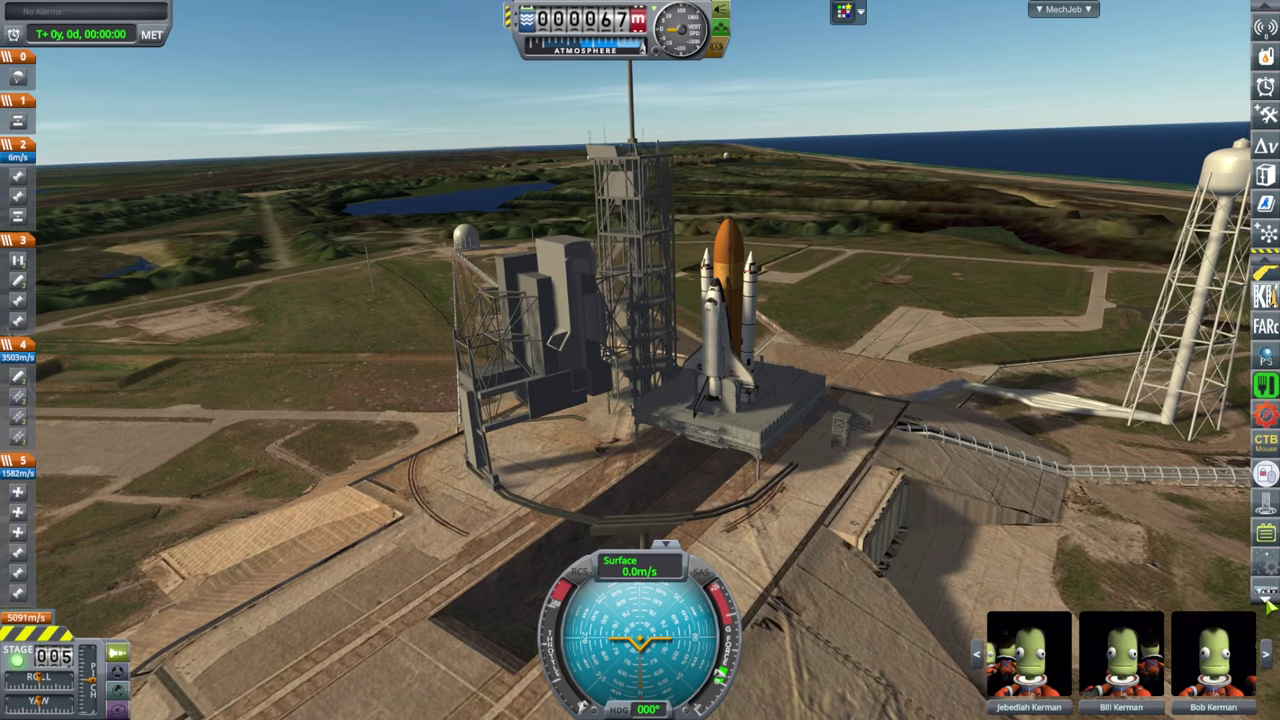
# Open the kOS terminal of the Shuttle CPU and launch the ascent guidance script with "run ops1.ks.".
pyautogui.click(1270, 555)
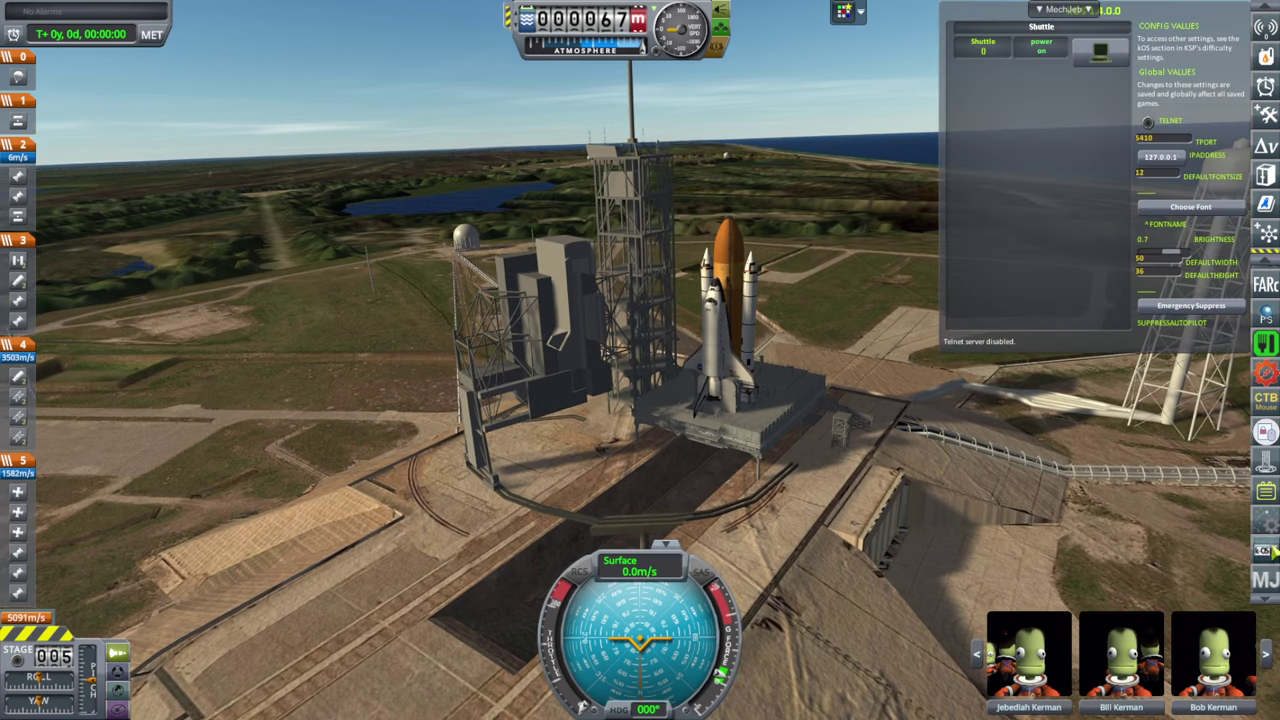
pyautogui.click(1102, 55)
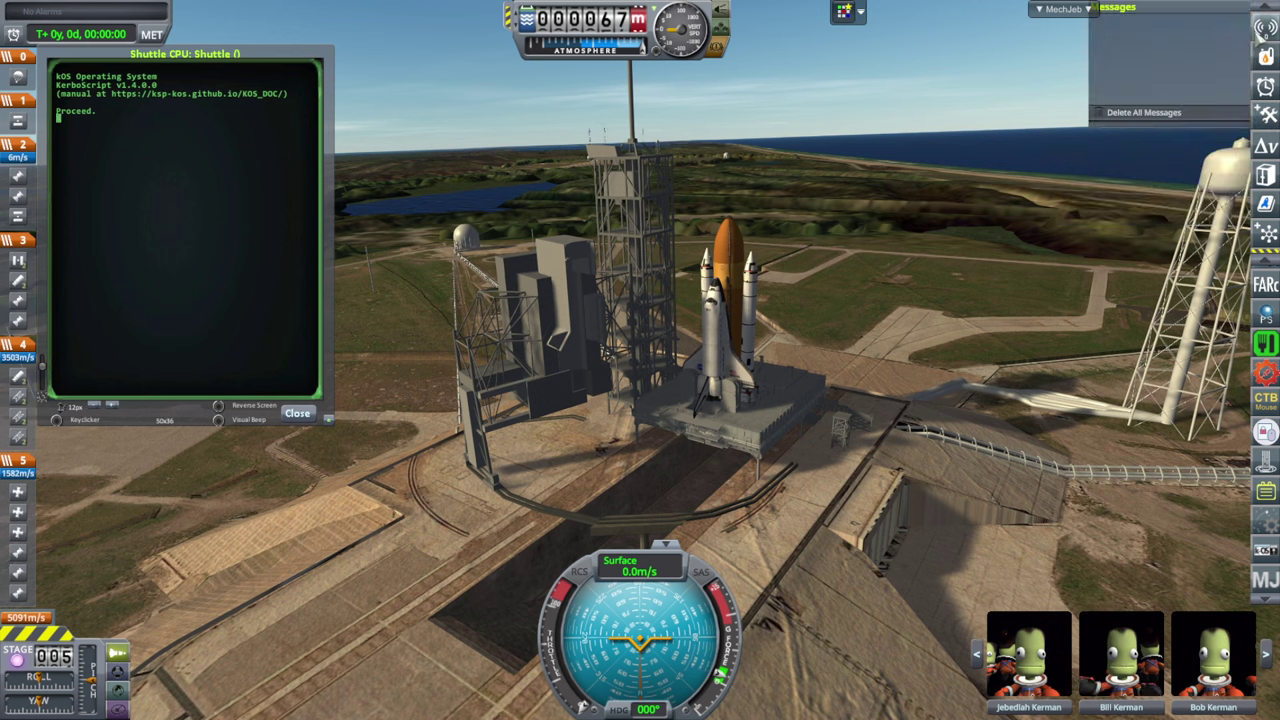
pyautogui.moveTo(1265, 57)
pyautogui.click(219, 230)
pyautogui.write('r')
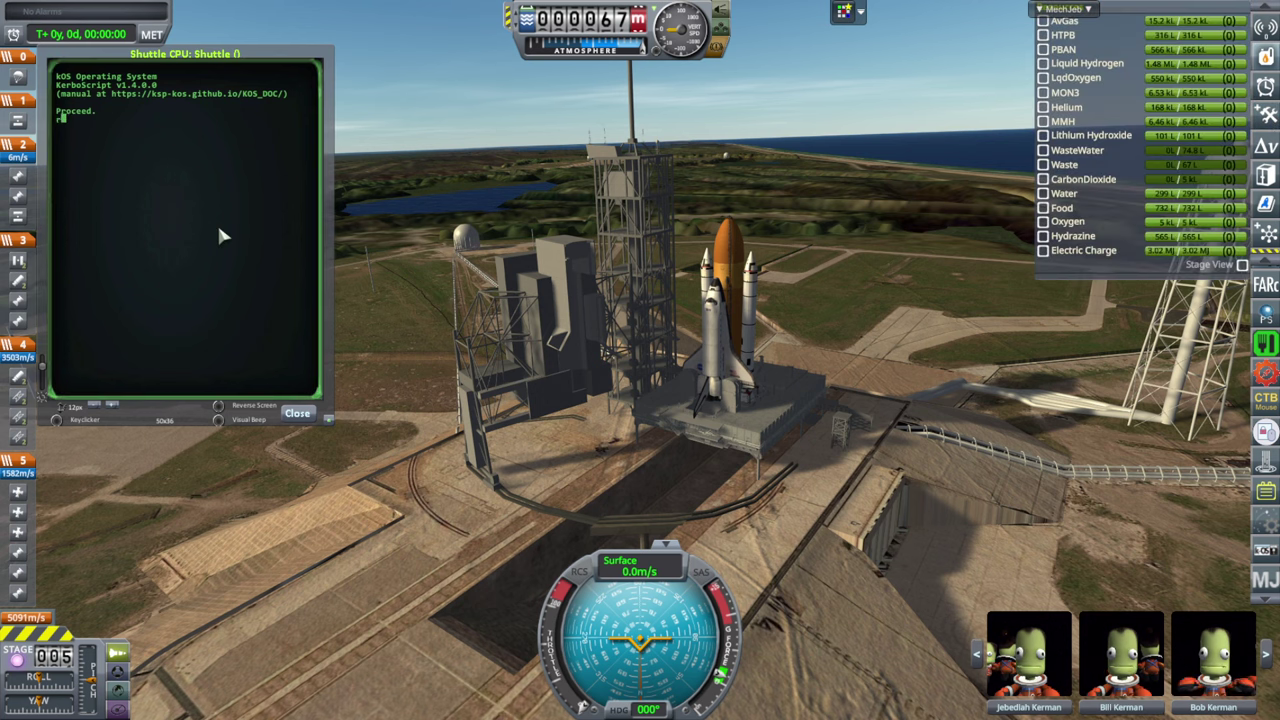
pyautogui.write('un op')
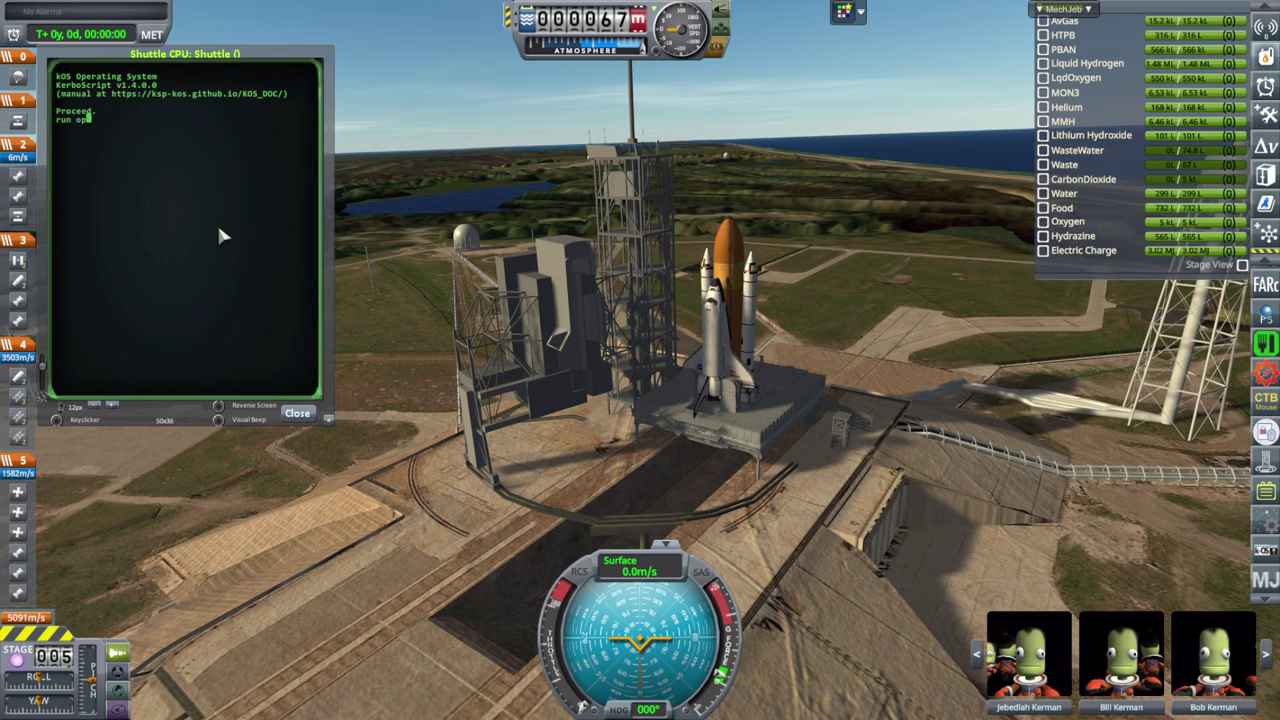
pyautogui.write('s1.ks.')
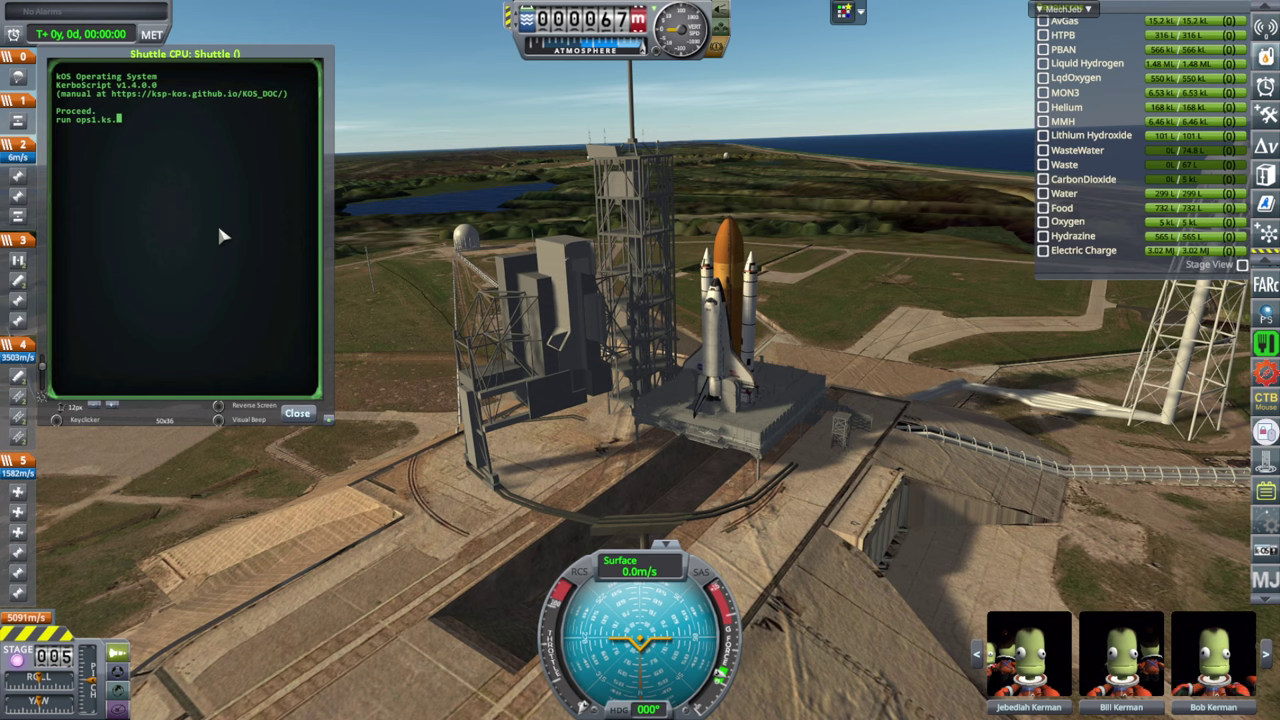
pyautogui.press('Return')
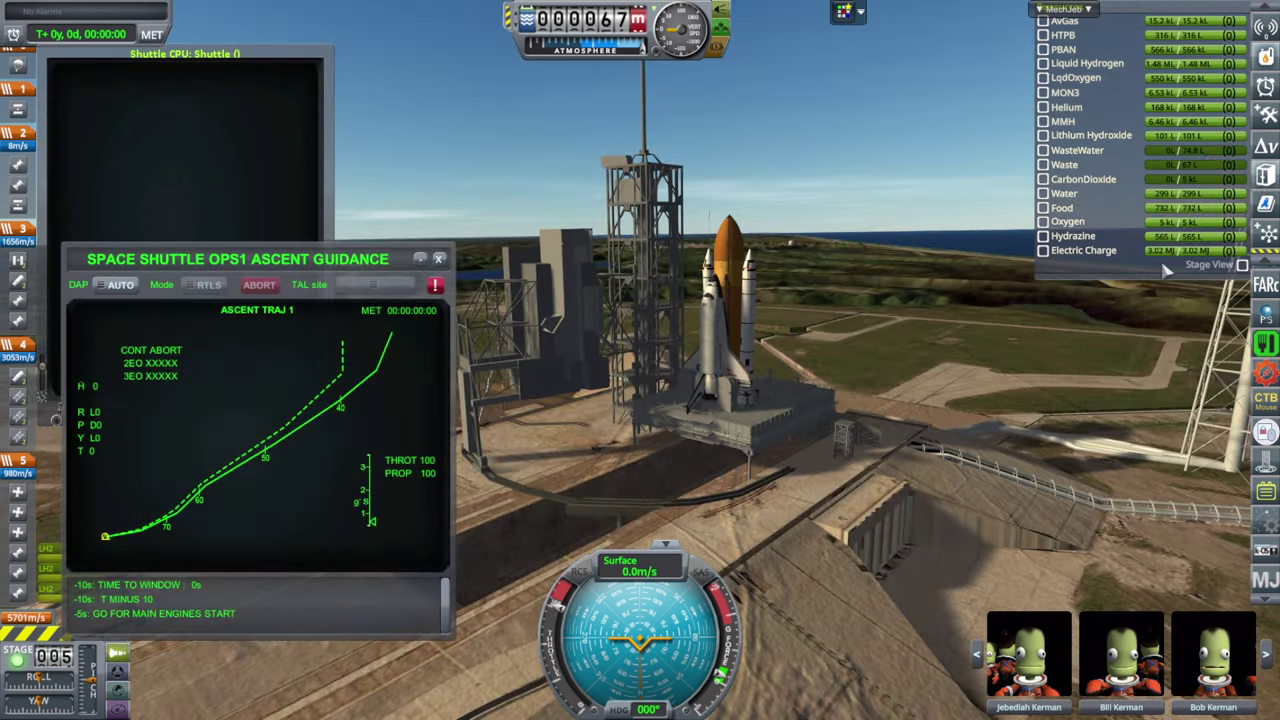
# Follow the Shuttle's liftoff and ascent from several camera angles, moving the OPS1 Ascent Guidance window higher up the view.
pyautogui.moveTo(1020, 428); pyautogui.dragTo(1030, 430)
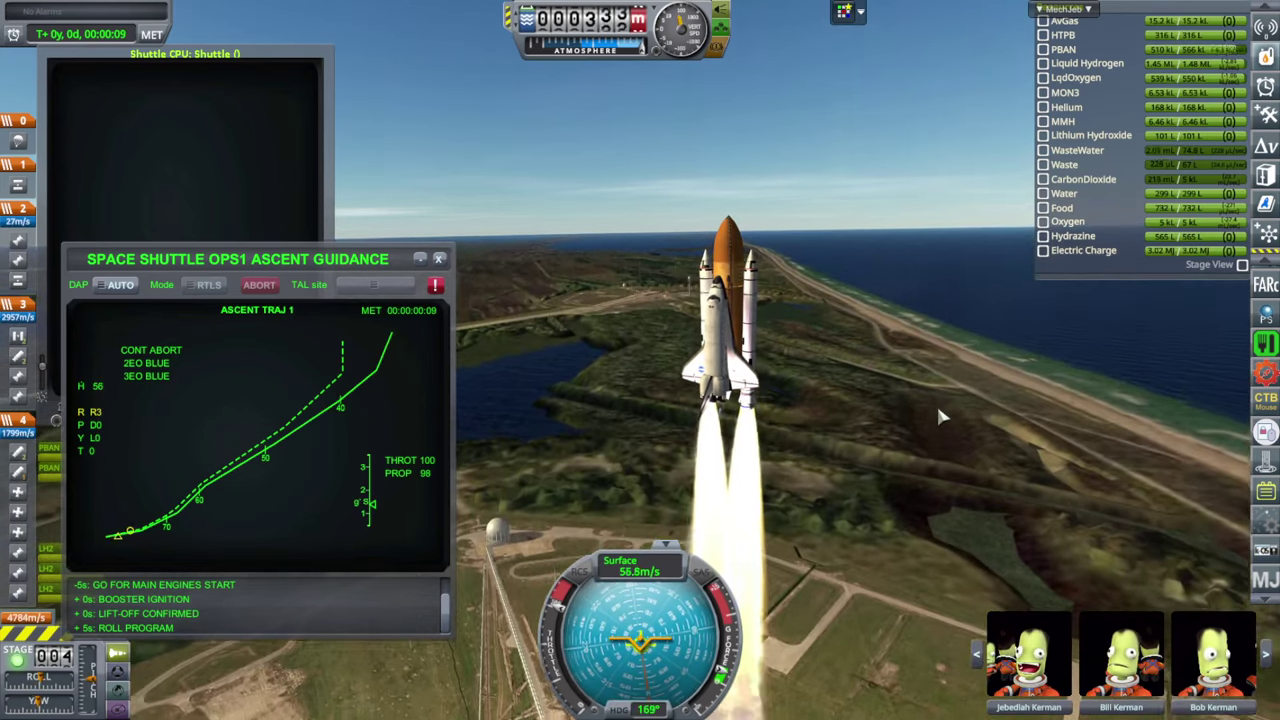
pyautogui.moveTo(1008, 306); pyautogui.dragTo(1030, 529)
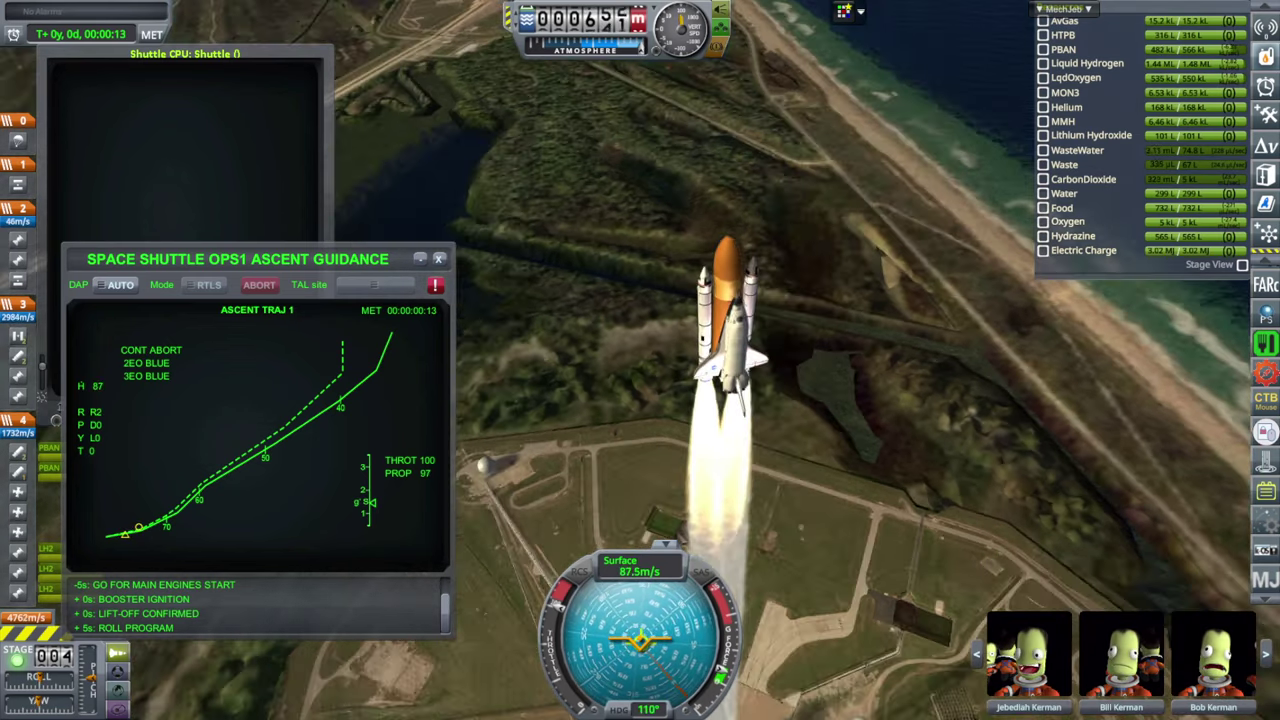
pyautogui.moveTo(1027, 519); pyautogui.dragTo(829, 488)
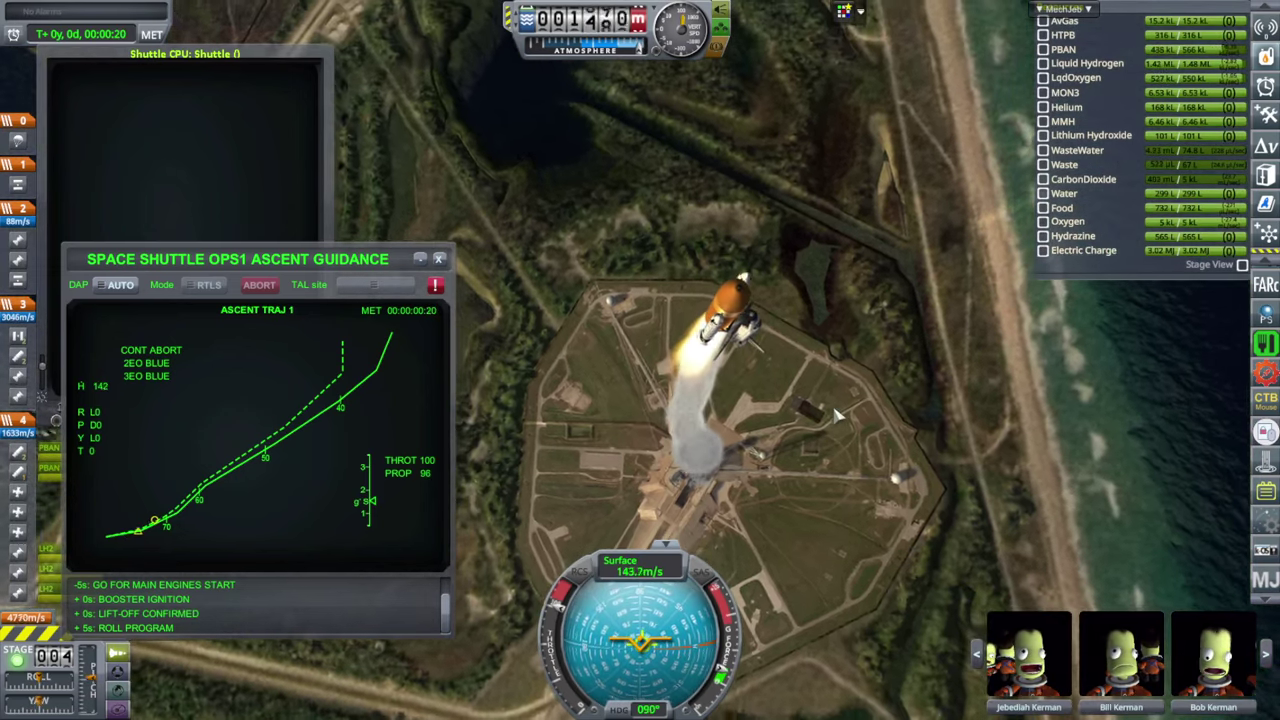
pyautogui.moveTo(834, 409); pyautogui.dragTo(460, 134)
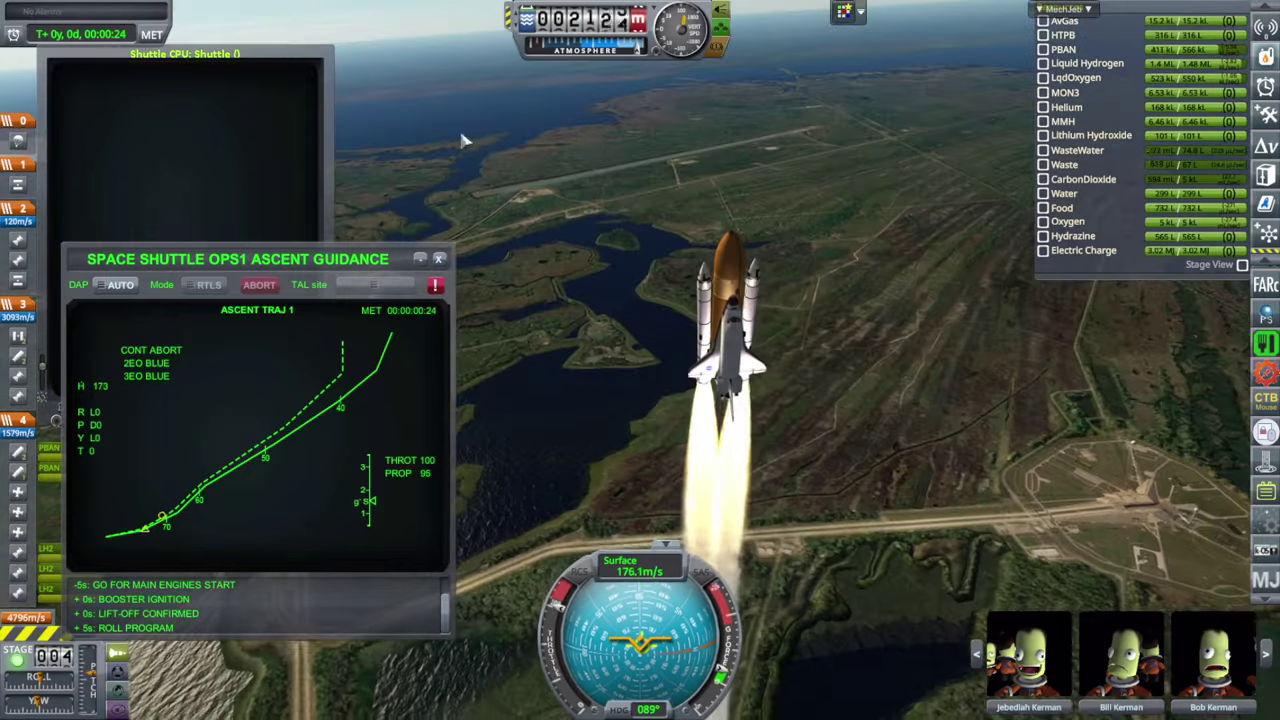
pyautogui.moveTo(368, 267); pyautogui.dragTo(325, 150)
pyautogui.moveTo(860, 137); pyautogui.dragTo(730, 136)
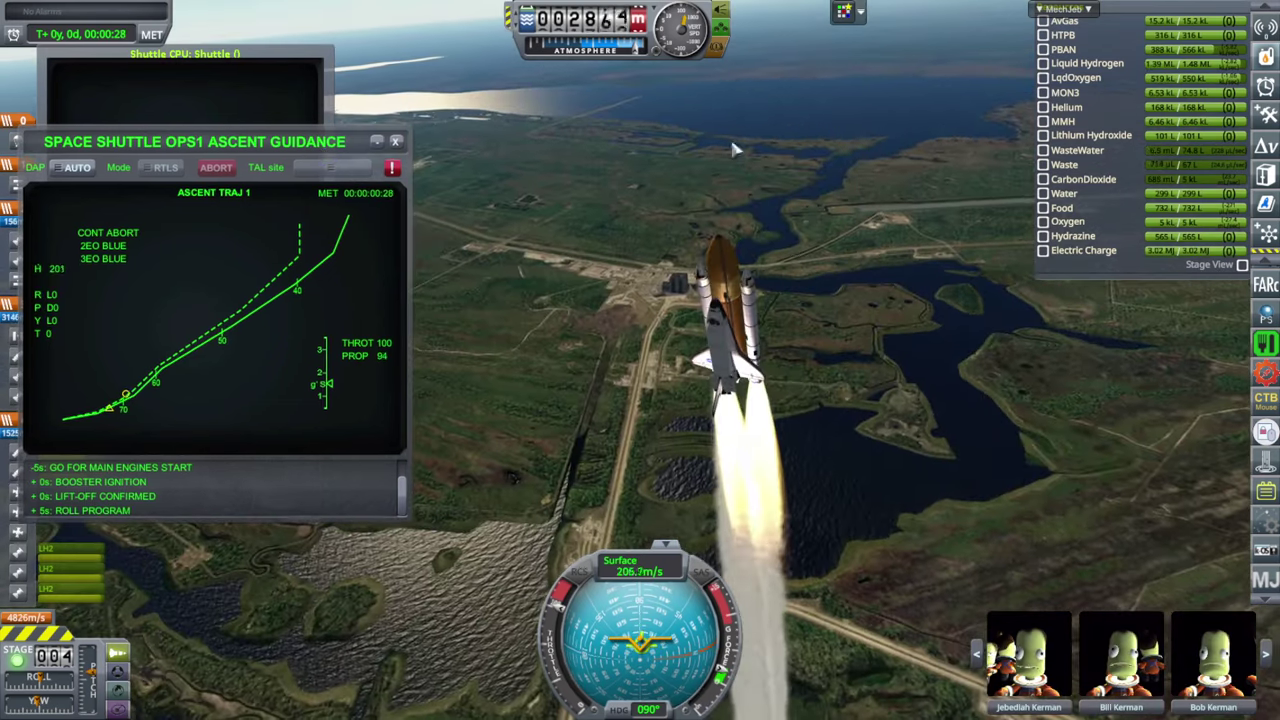
pyautogui.moveTo(840, 176); pyautogui.dragTo(925, 382)
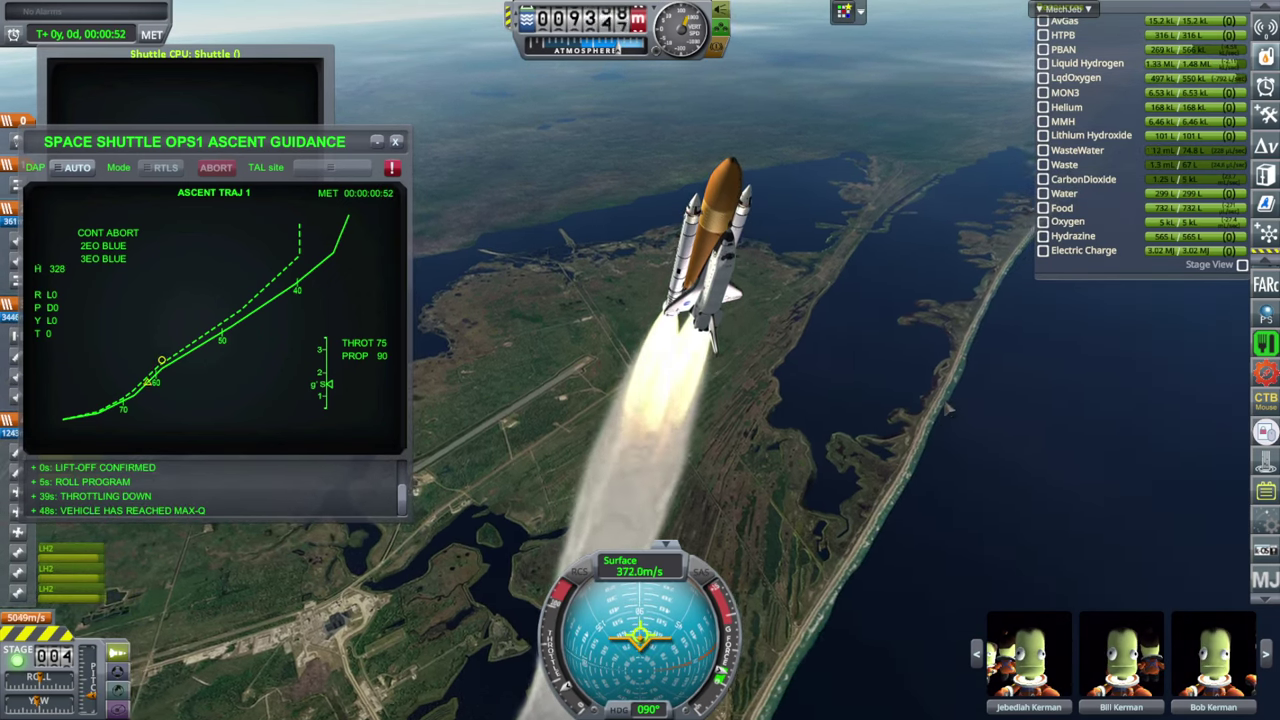
pyautogui.moveTo(955, 410); pyautogui.dragTo(689, 431)
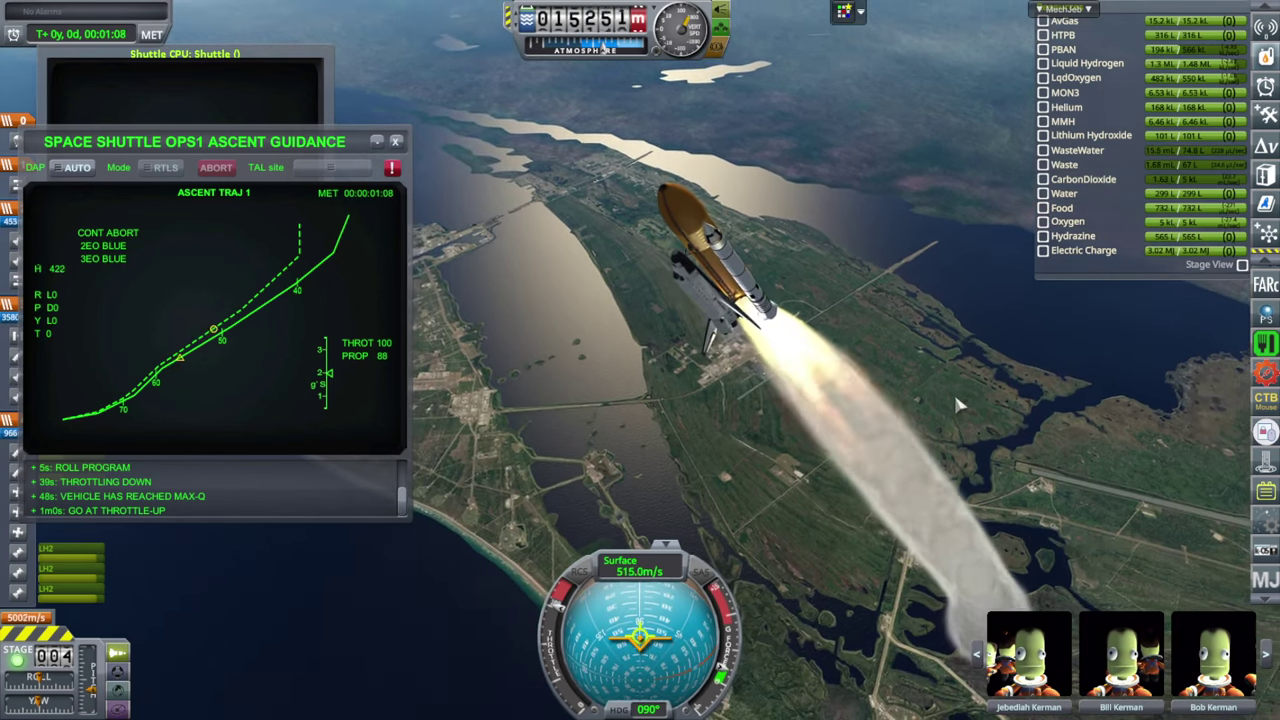
# Watch the Shuttle climb away from the coast under booster power from above and from the side.
pyautogui.moveTo(947, 380); pyautogui.dragTo(1022, 569)
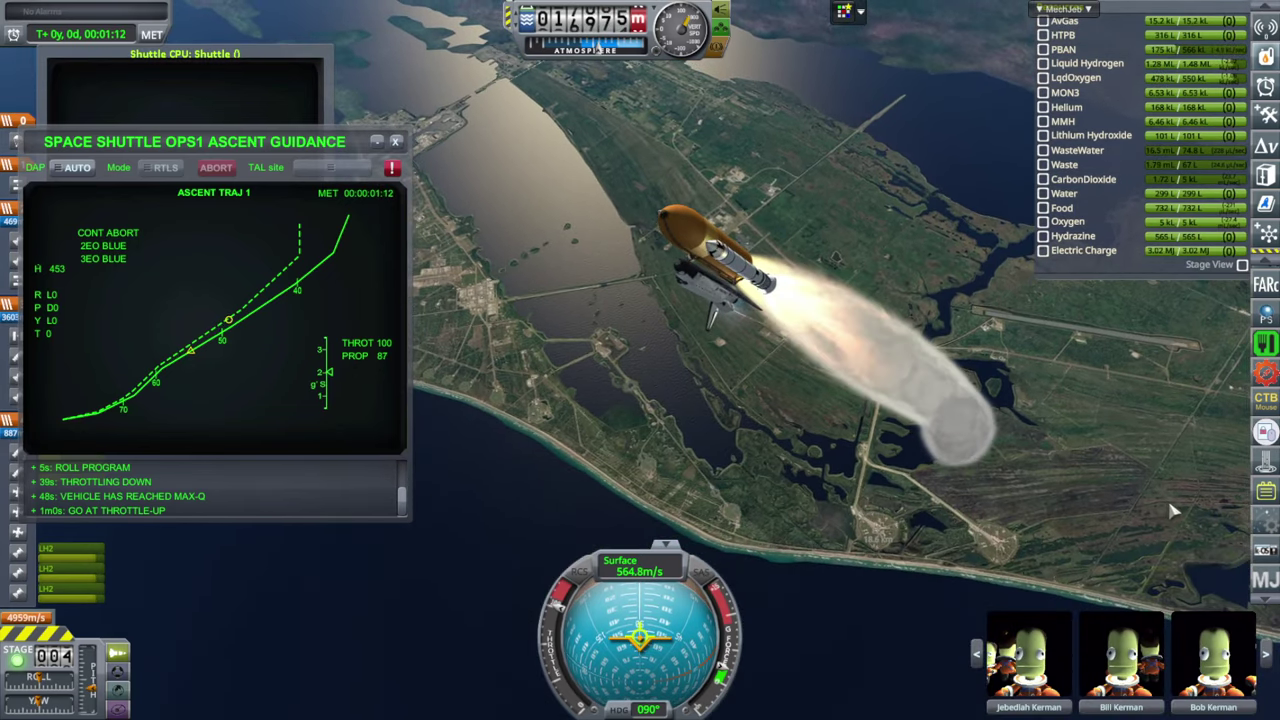
pyautogui.moveTo(1113, 519); pyautogui.dragTo(1119, 455)
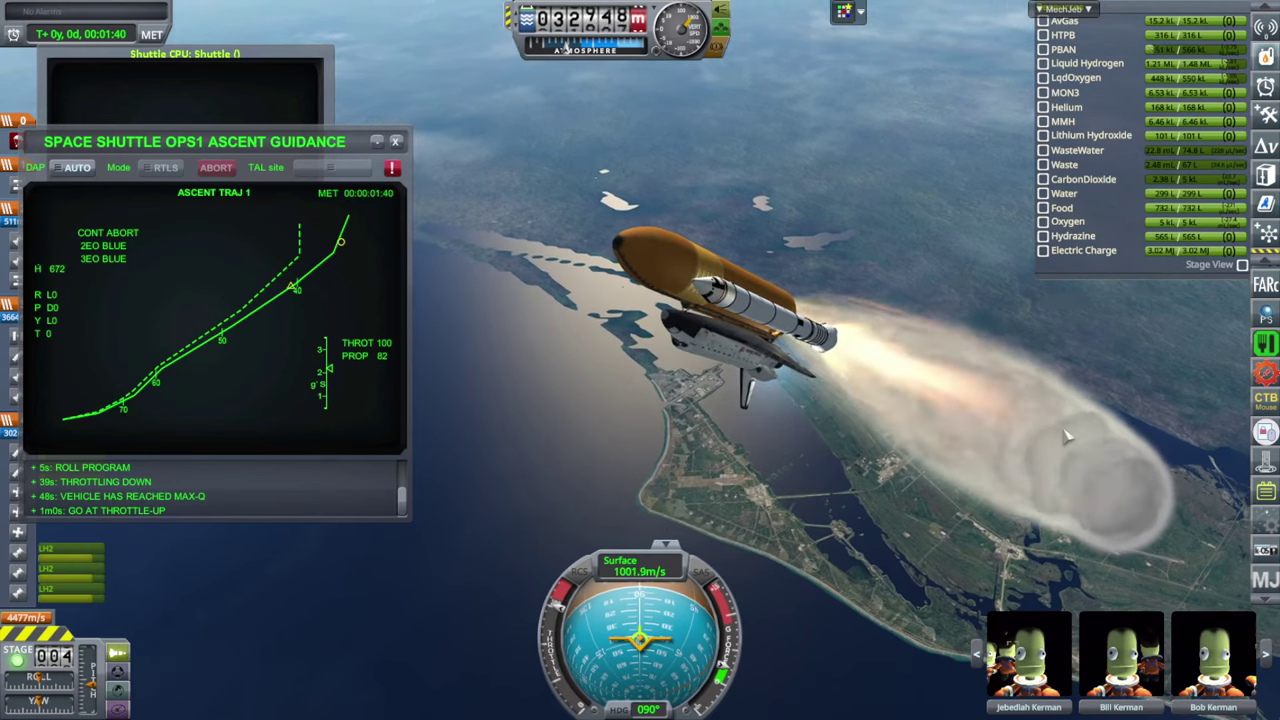
pyautogui.moveTo(1055, 435); pyautogui.dragTo(870, 240)
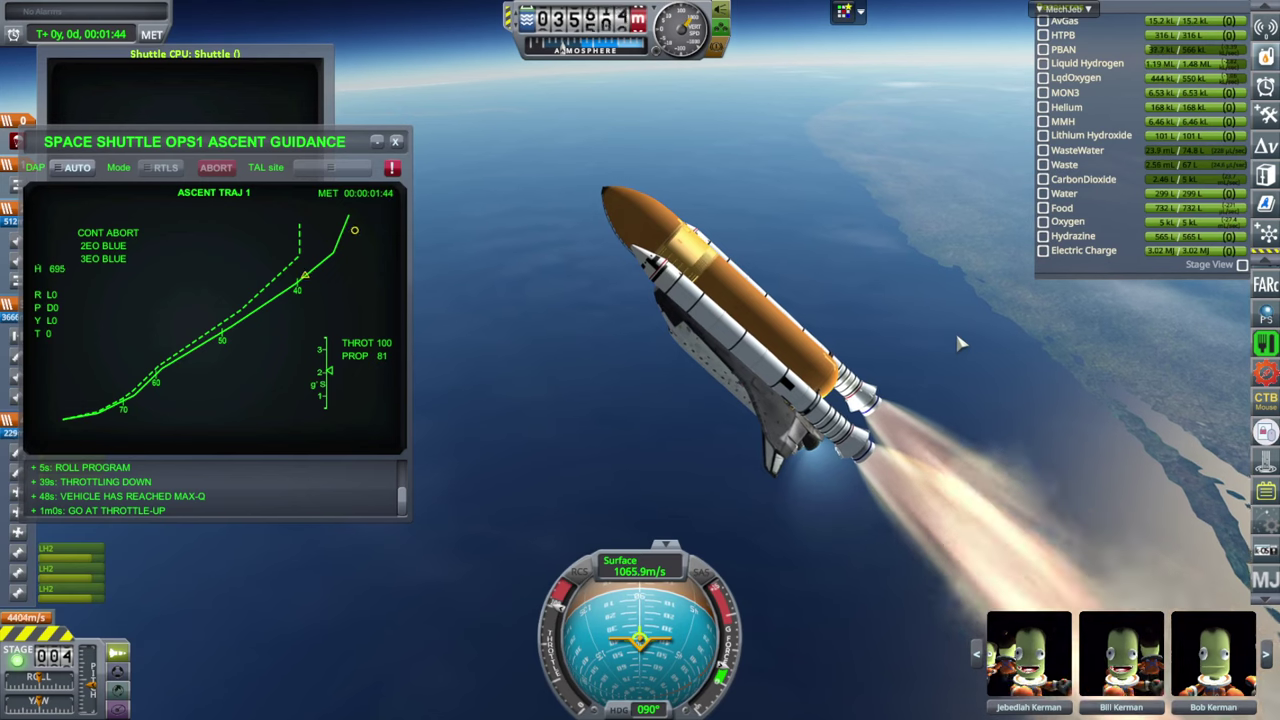
# Raise the vacuum ambient light level to 0.14 in the PlanetShine intensity settings and close its window.
pyautogui.click(1262, 314)
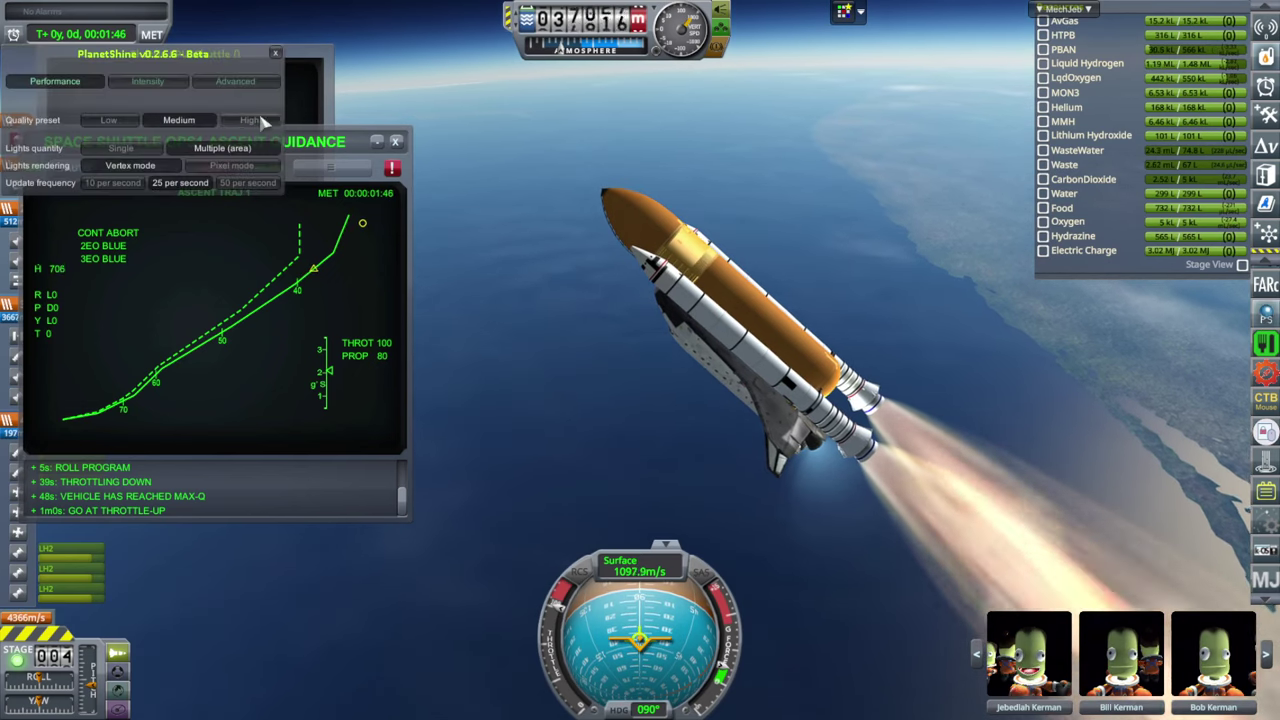
pyautogui.moveTo(221, 60); pyautogui.dragTo(518, 92)
pyautogui.click(445, 111)
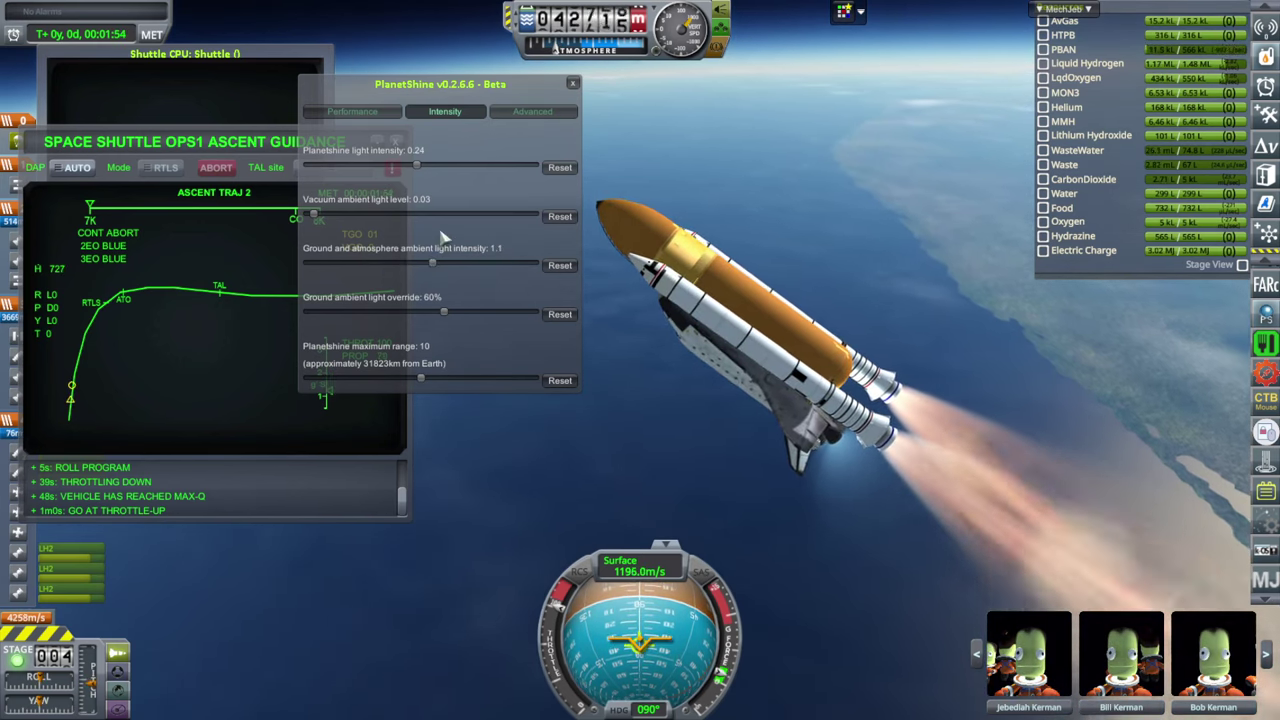
pyautogui.moveTo(314, 215)
pyautogui.mouseDown()
pyautogui.moveTo(414, 216)
pyautogui.moveTo(338, 216)
pyautogui.mouseUp()
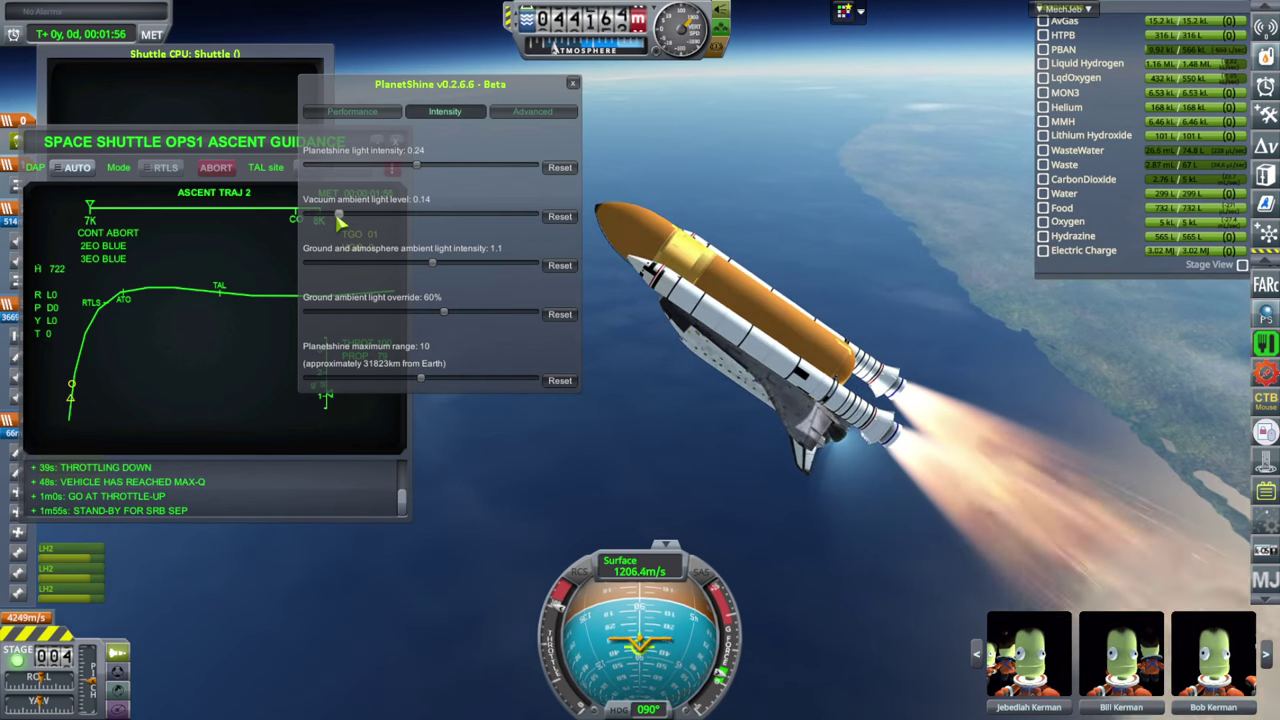
pyautogui.moveTo(422, 164)
pyautogui.mouseDown()
pyautogui.moveTo(506, 172)
pyautogui.moveTo(423, 172)
pyautogui.mouseUp()
pyautogui.moveTo(900, 420); pyautogui.dragTo(958, 322)
pyautogui.moveTo(873, 443); pyautogui.dragTo(820, 420)
pyautogui.rightClick(800, 400)
pyautogui.click(573, 83)
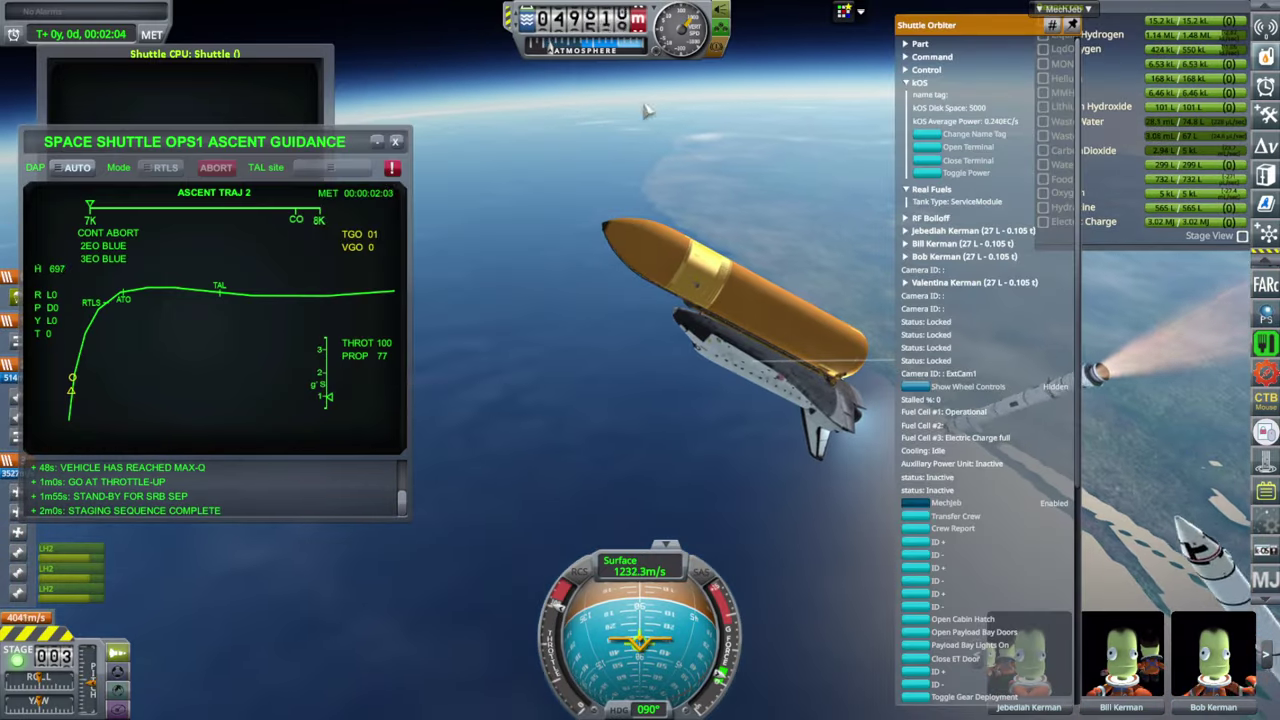
# Dismiss the Shuttle Orbiter part window and review the Distant Object Enhancement settings for flares, distant vessels and skybox dimming.
pyautogui.scroll(3, 1265, 310)
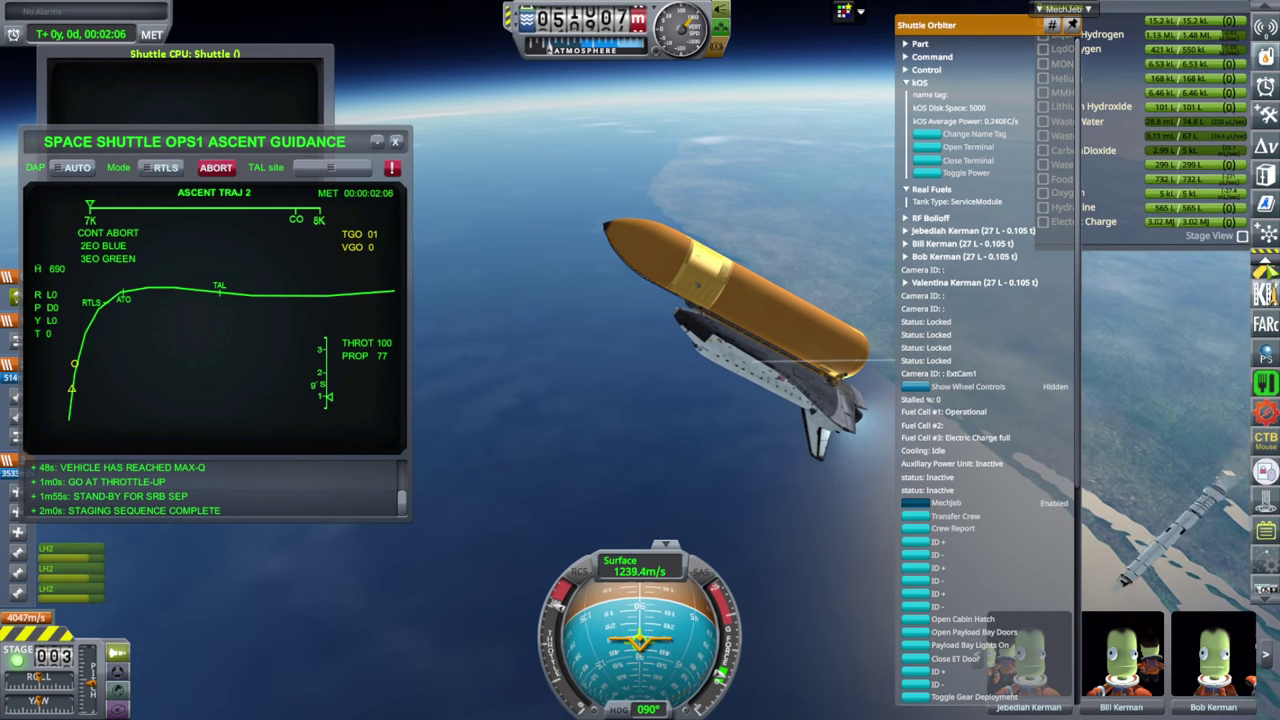
pyautogui.click(660, 187)
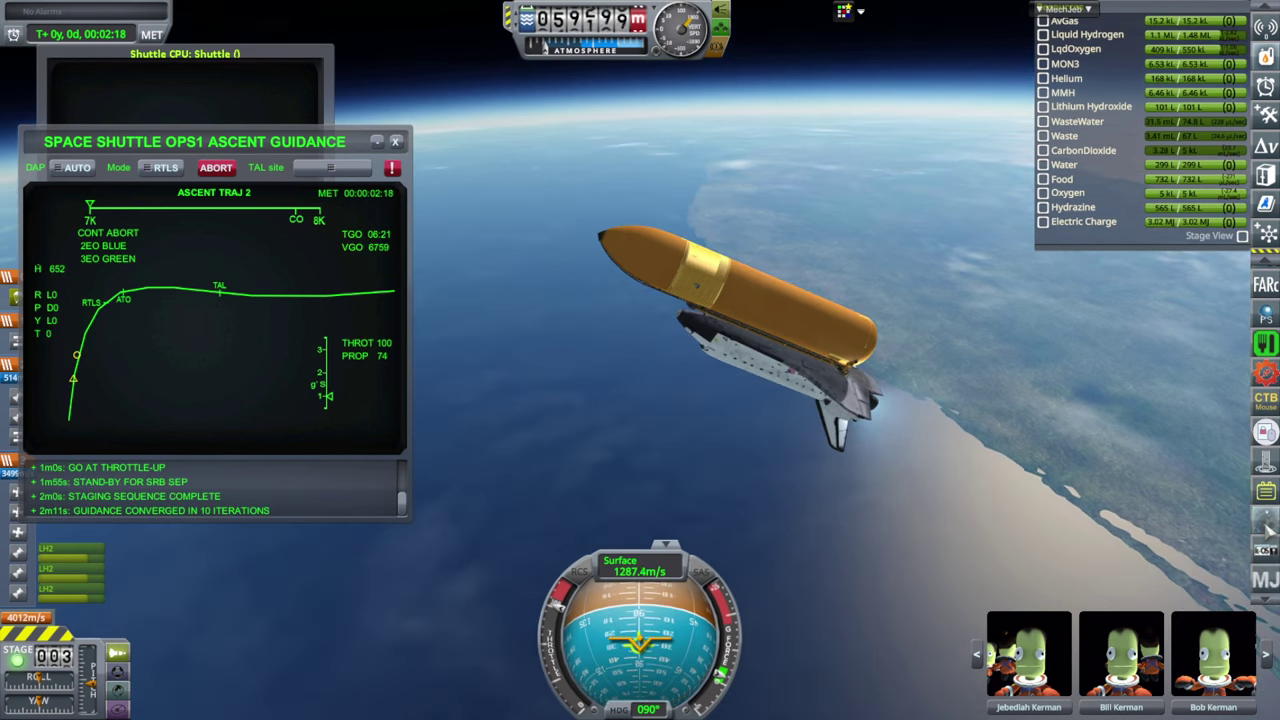
pyautogui.click(1267, 524)
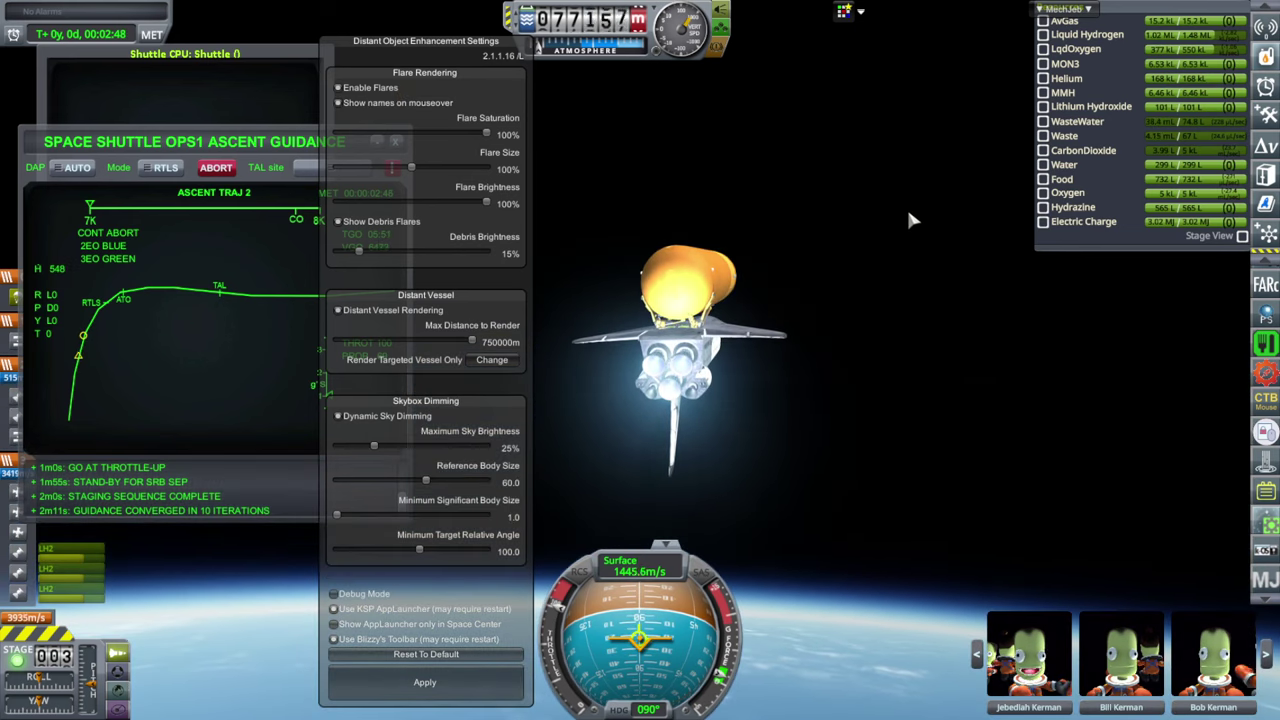
# Follow the Shuttle and its external tank on the main-engine ascent after booster separation, viewing them from the front, side and above.
pyautogui.moveTo(890, 244); pyautogui.dragTo(1010, 345)
pyautogui.moveTo(838, 238); pyautogui.dragTo(1000, 331)
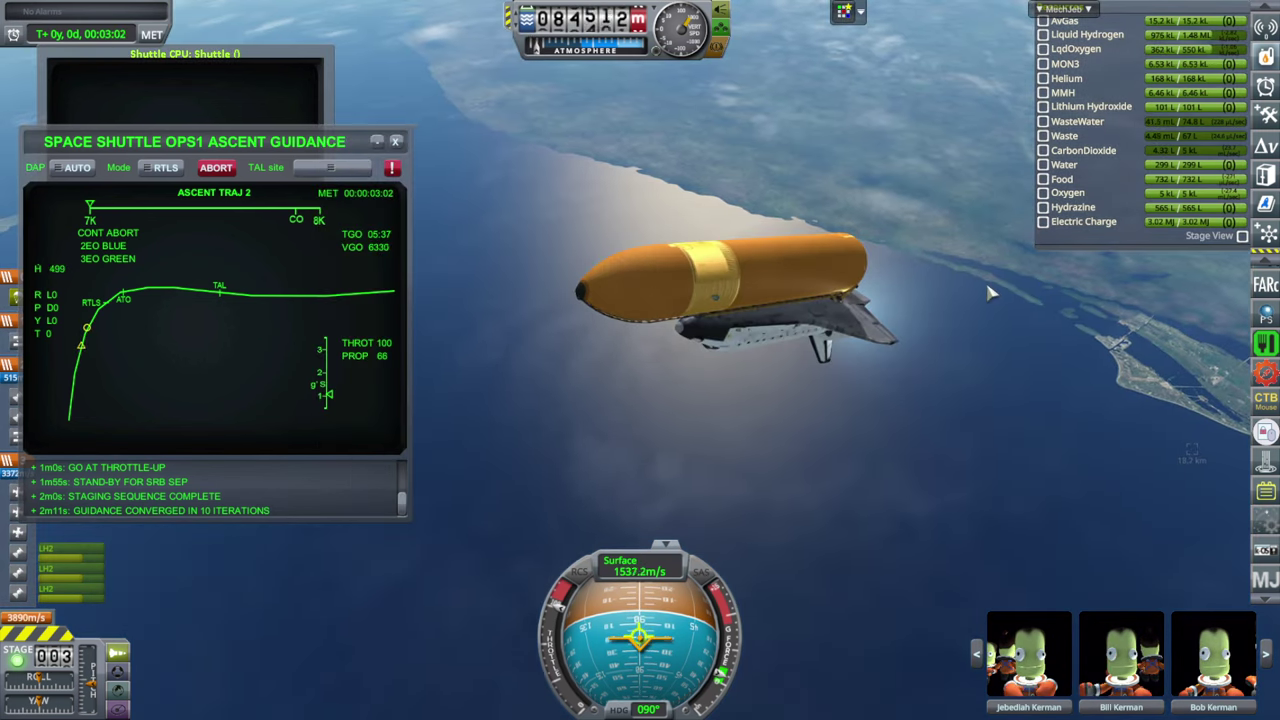
pyautogui.moveTo(1003, 306); pyautogui.dragTo(979, 251)
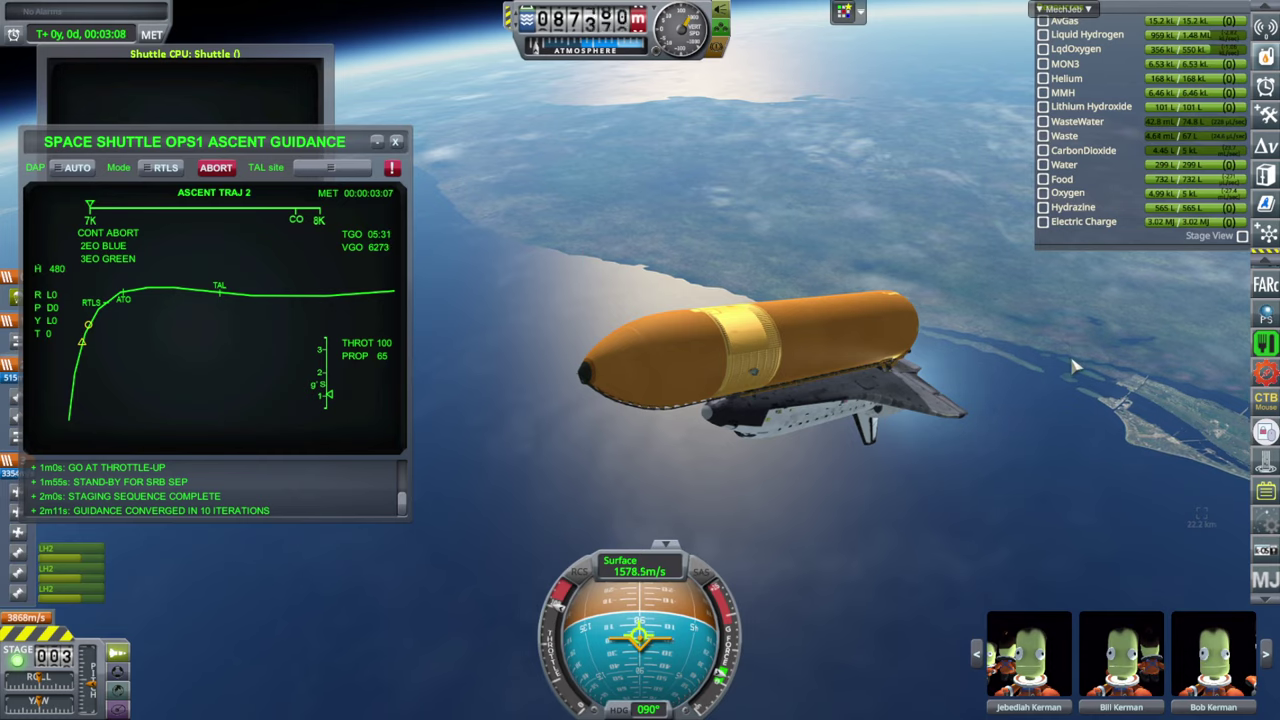
pyautogui.moveTo(1071, 360); pyautogui.dragTo(1138, 338)
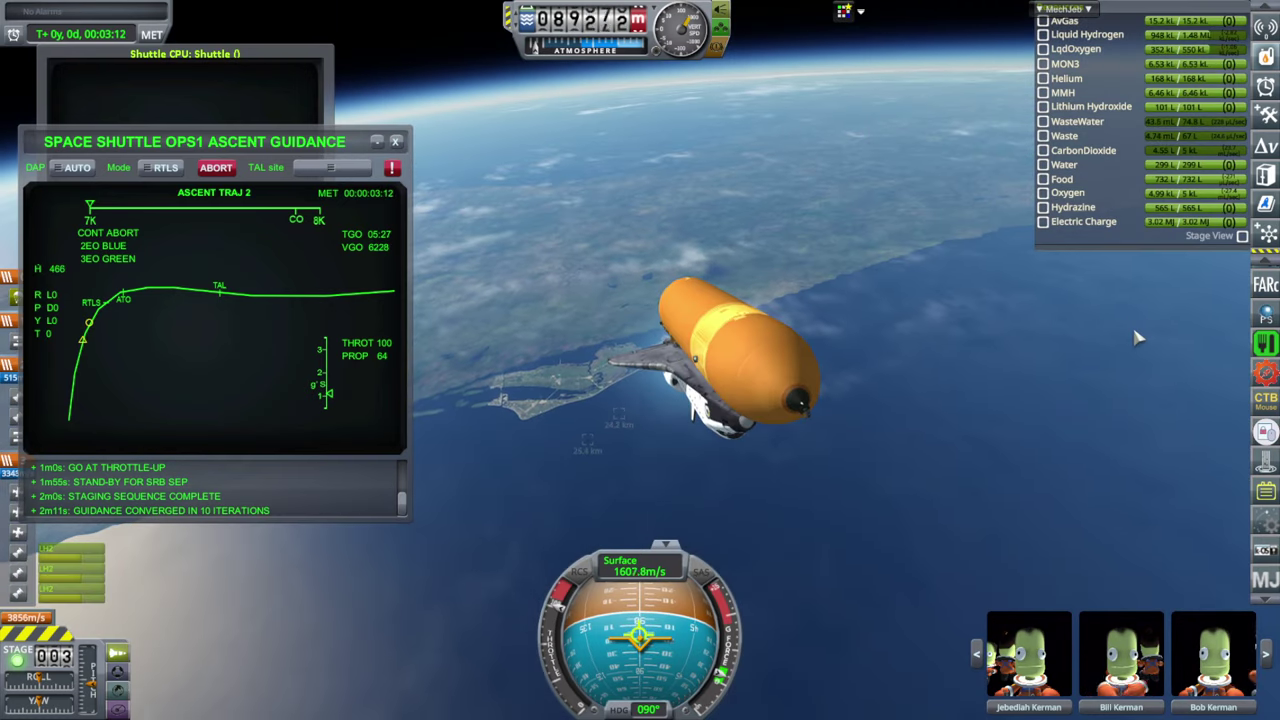
pyautogui.moveTo(1136, 338); pyautogui.dragTo(1110, 352)
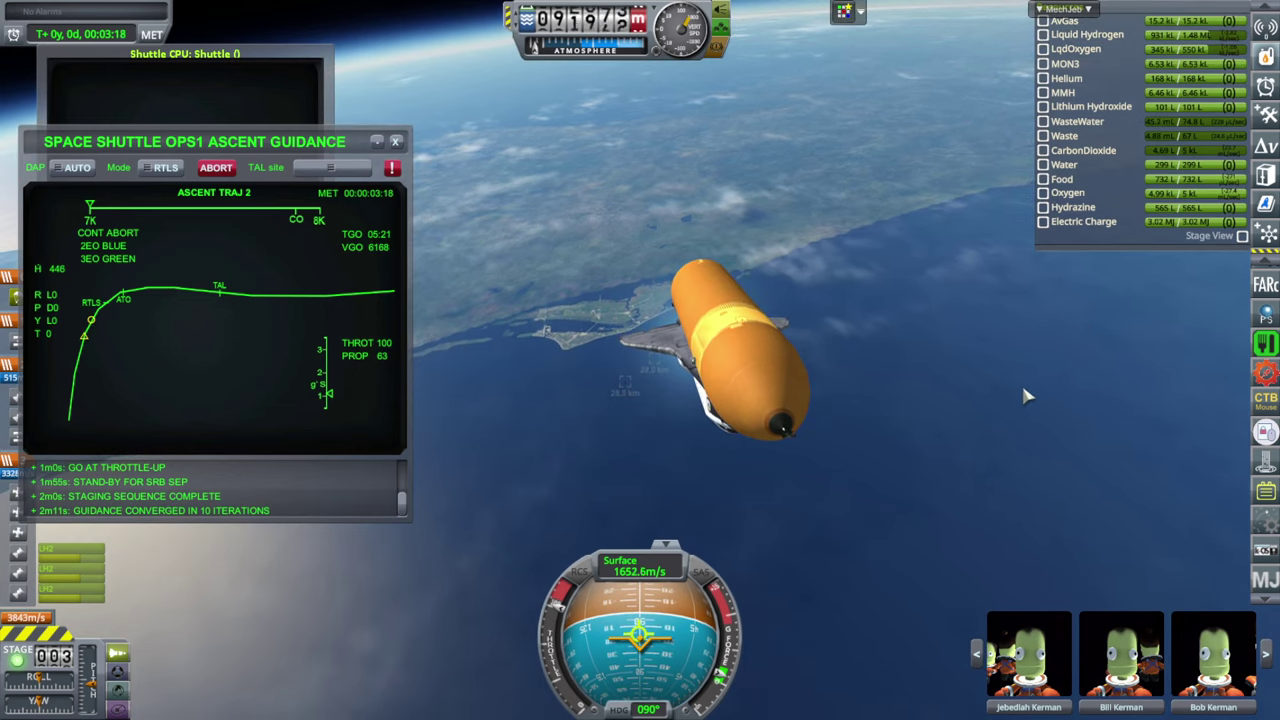
pyautogui.moveTo(1023, 394); pyautogui.dragTo(860, 190)
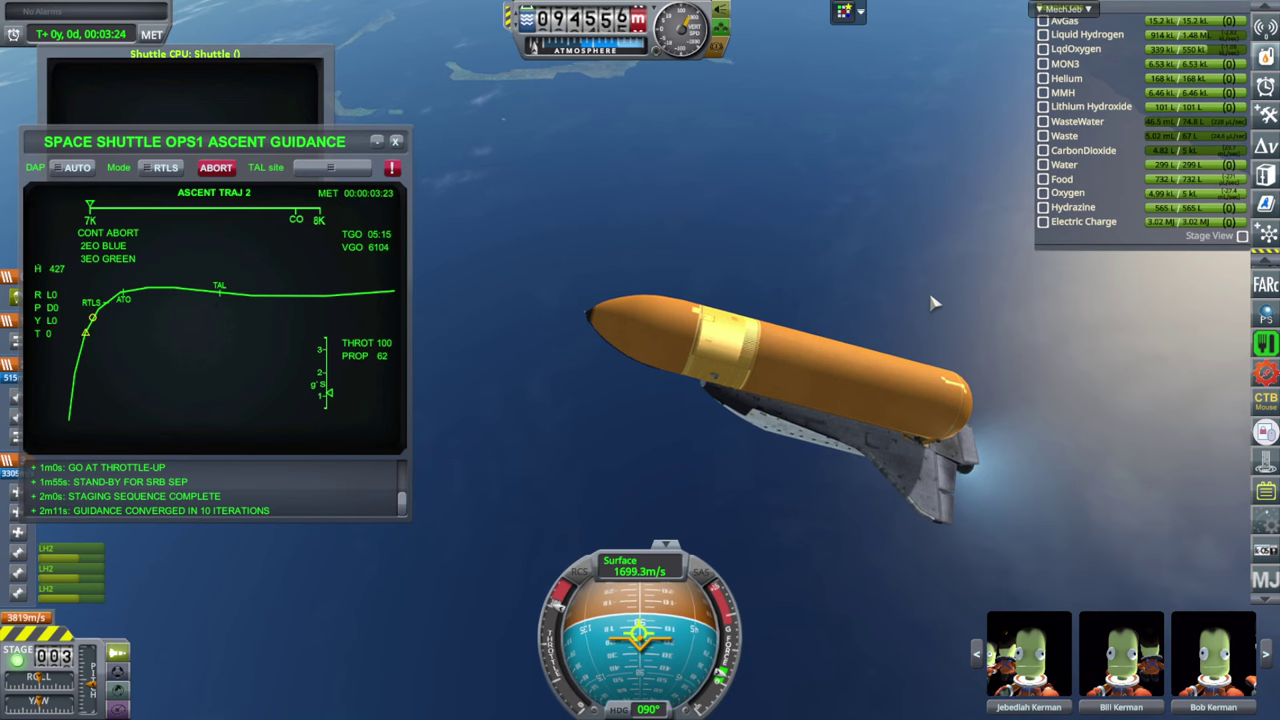
pyautogui.moveTo(929, 301); pyautogui.dragTo(997, 282)
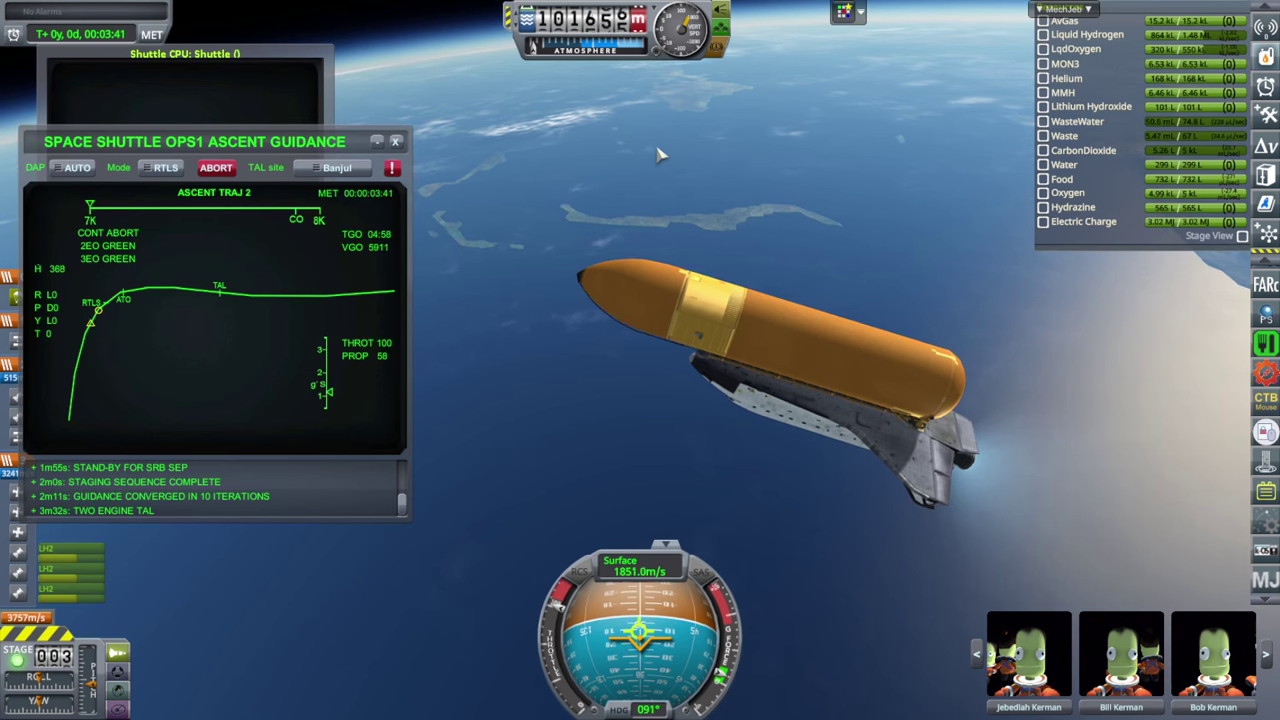
pyautogui.moveTo(728, 156); pyautogui.dragTo(738, 57)
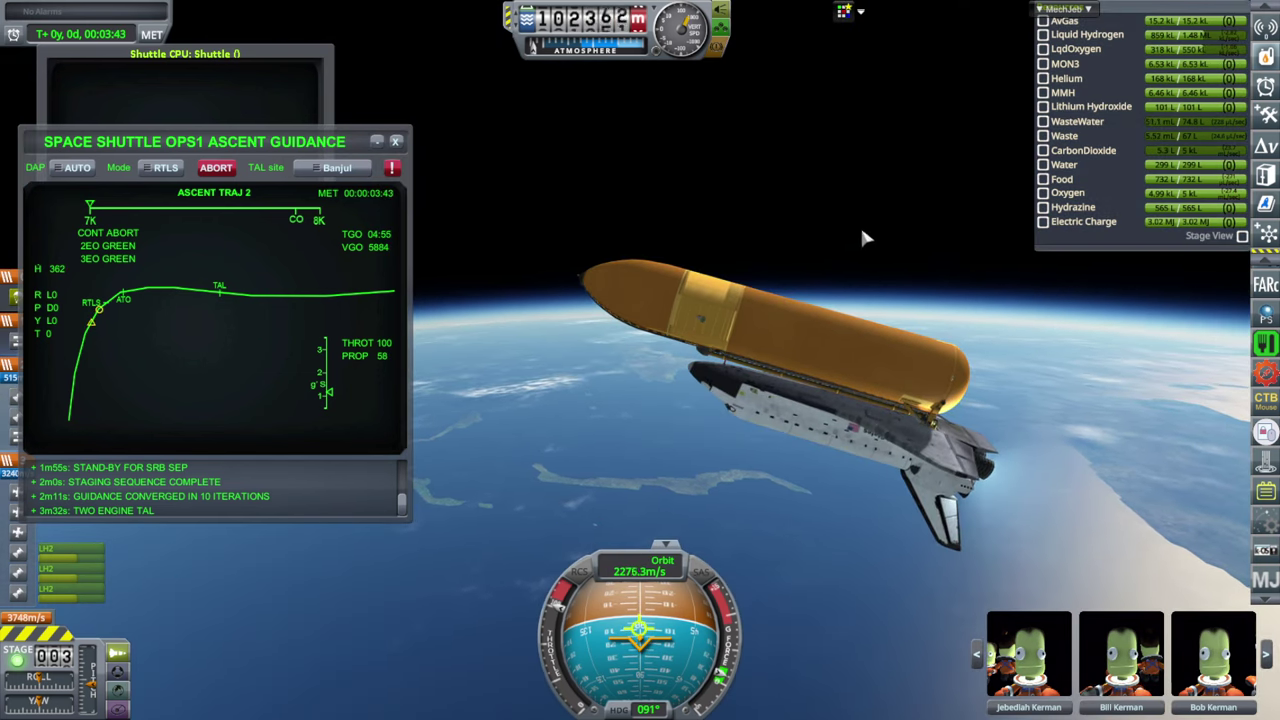
pyautogui.moveTo(862, 231); pyautogui.dragTo(887, 208)
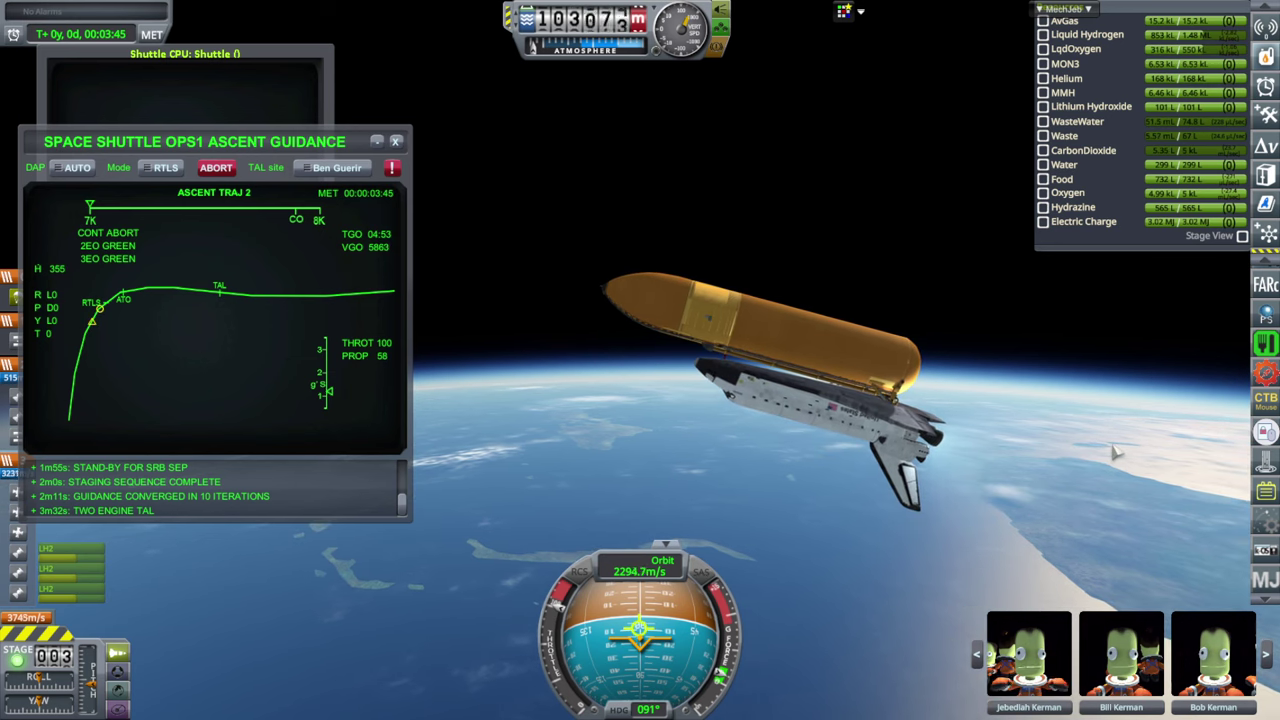